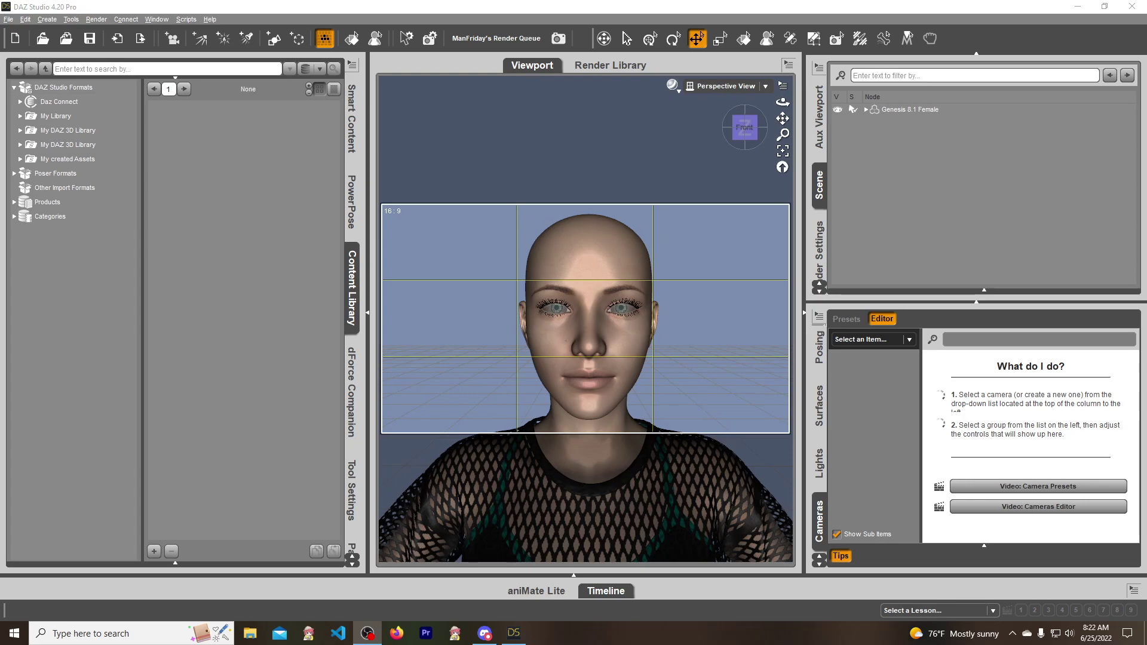
Show the desktop and reposition the My Created Games and My created Assets folders in open space.
left_click(1077, 6)
left_click_drag(851, 476, 888, 442)
left_click_drag(811, 379, 913, 469)
left_click(802, 335)
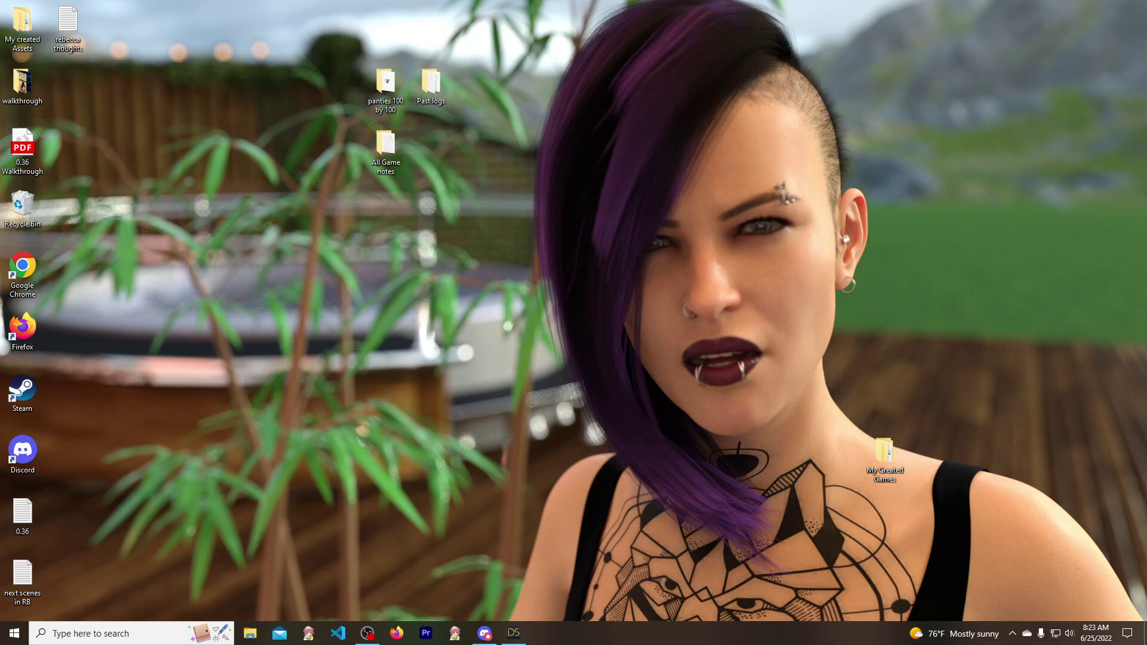
left_click_drag(23, 33, 930, 89)
left_click_drag(882, 391, 980, 519)
left_click(876, 440)
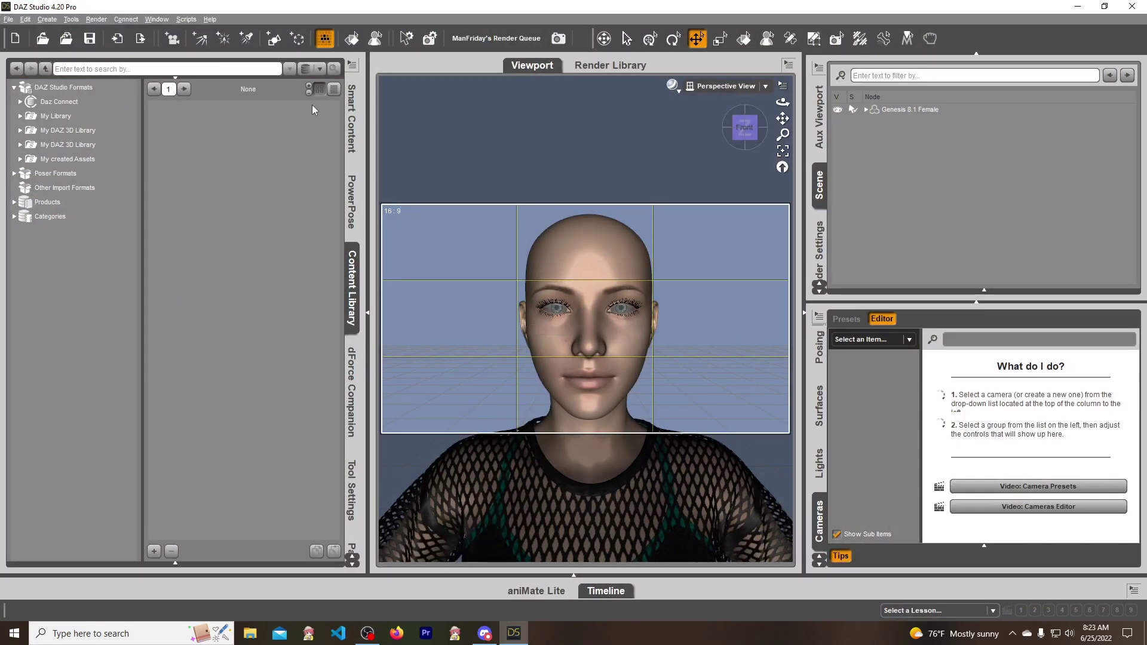
Browse the Desktop for a directory to add to DAZ Studio Formats in the Content Directory Manager, and cancel.
left_click(353, 68)
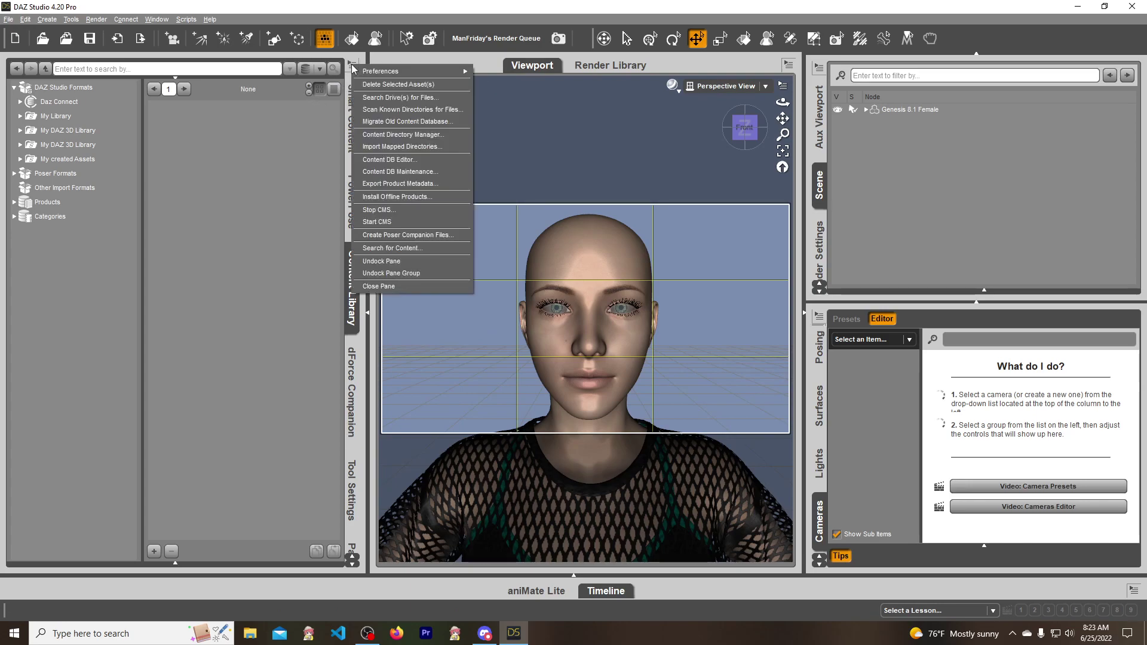
left_click(410, 141)
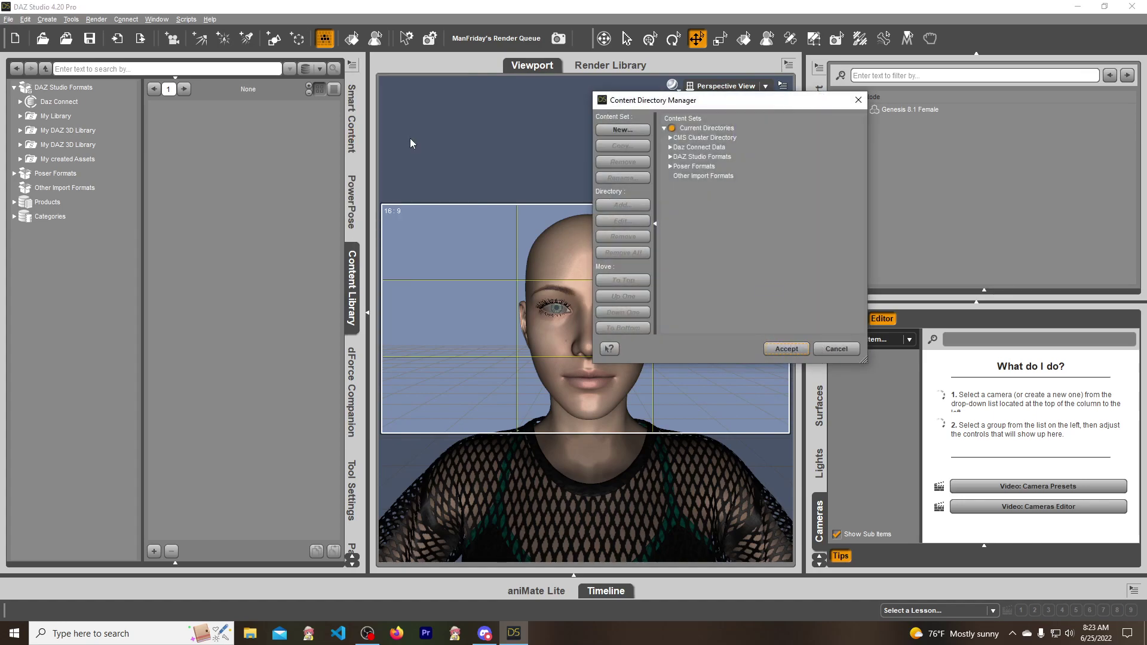
left_click(707, 157)
left_click(622, 206)
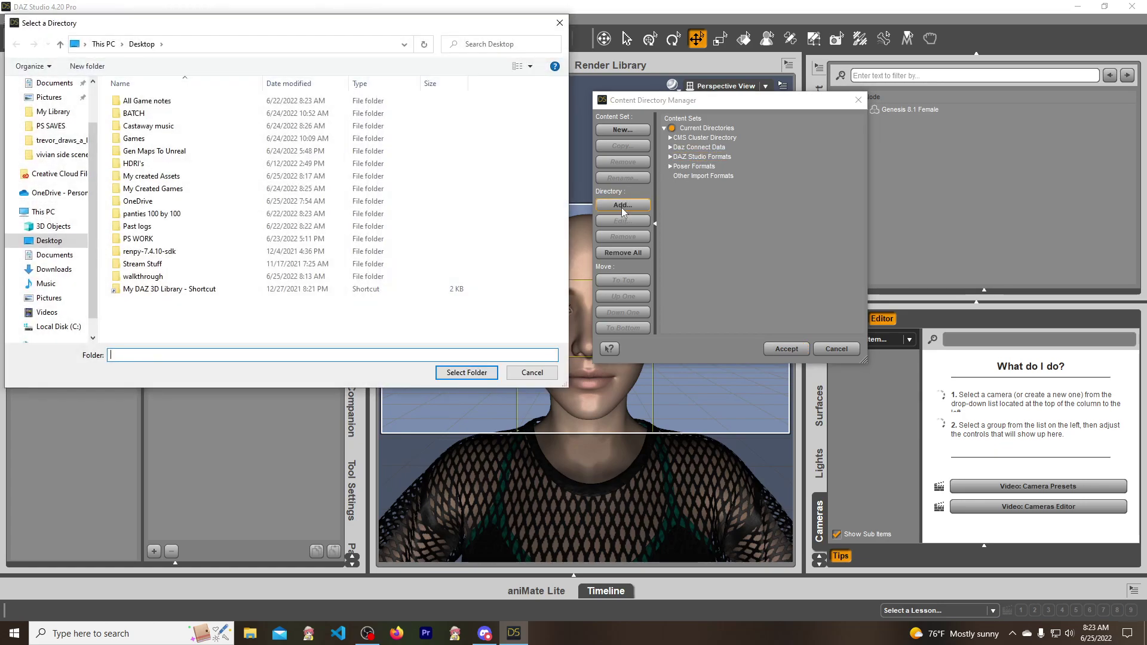
left_click(63, 243)
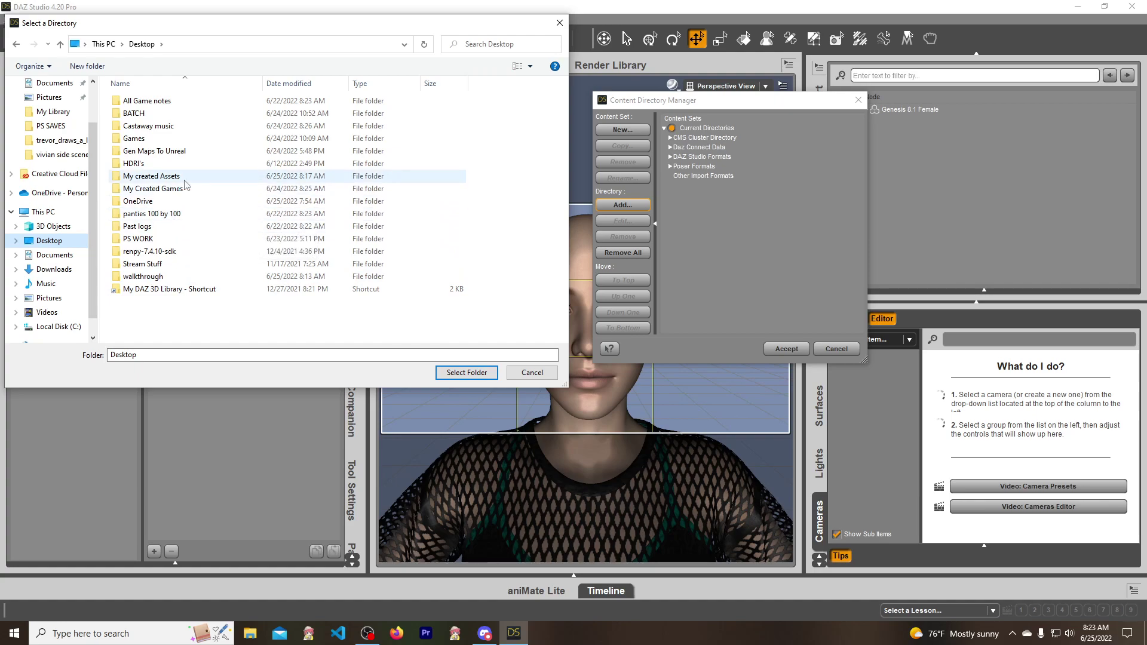
left_click(559, 24)
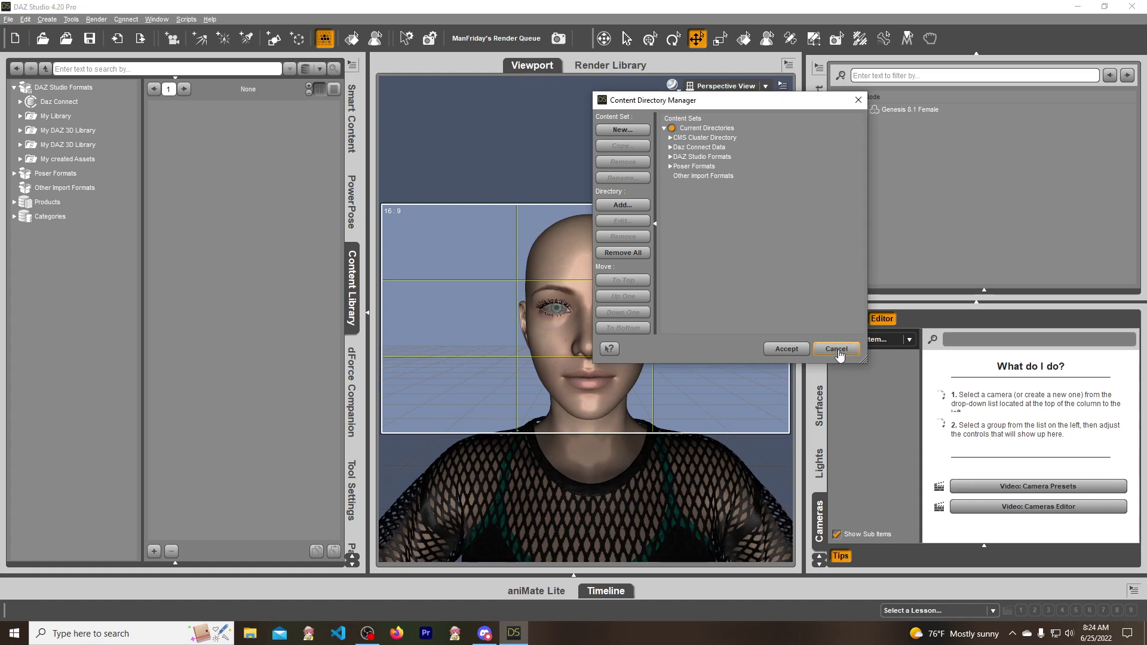
left_click(837, 349)
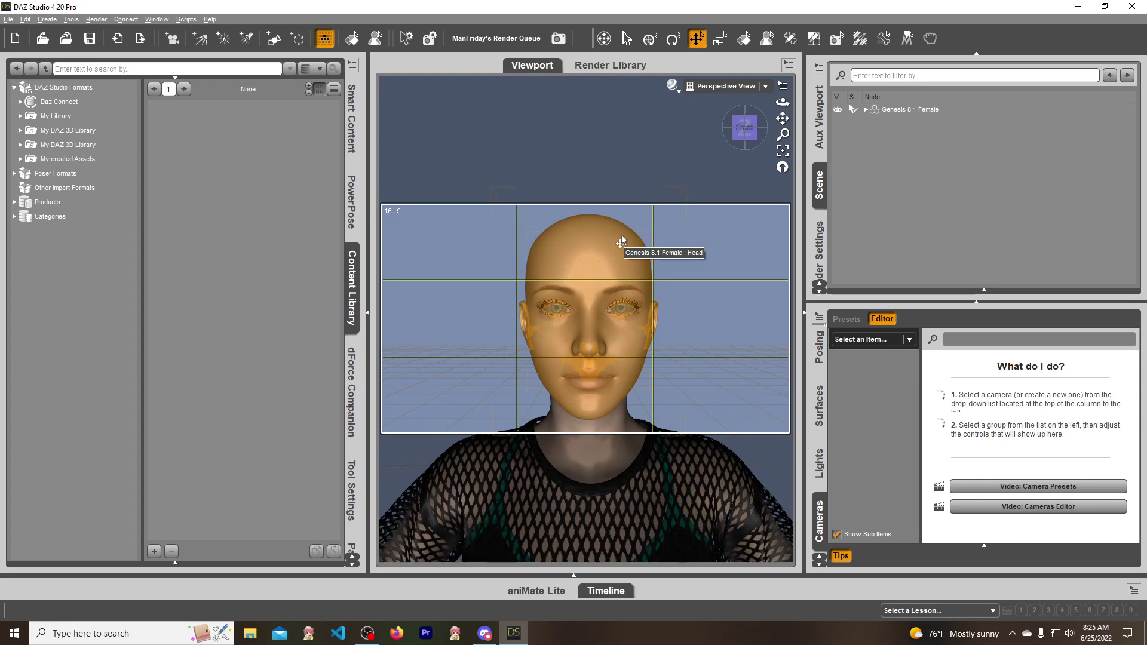
Select the Genesis 8.1 Female's head and expand its posing Pose Controls down to the Head categories.
left_click(601, 245)
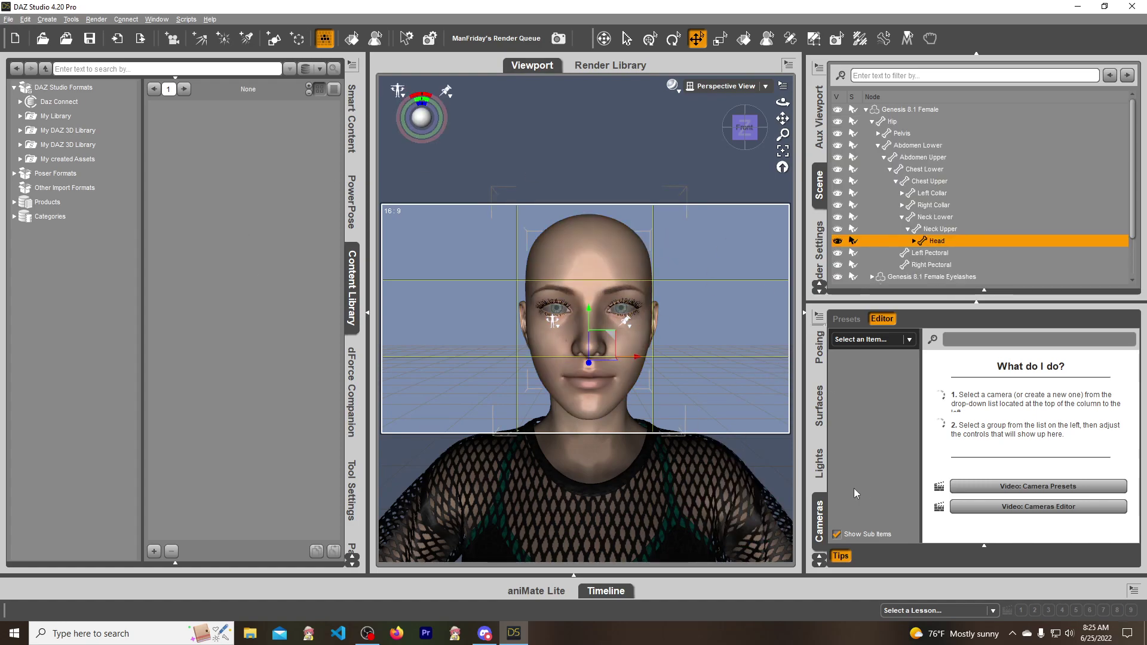
scroll(817, 478, "up", 4)
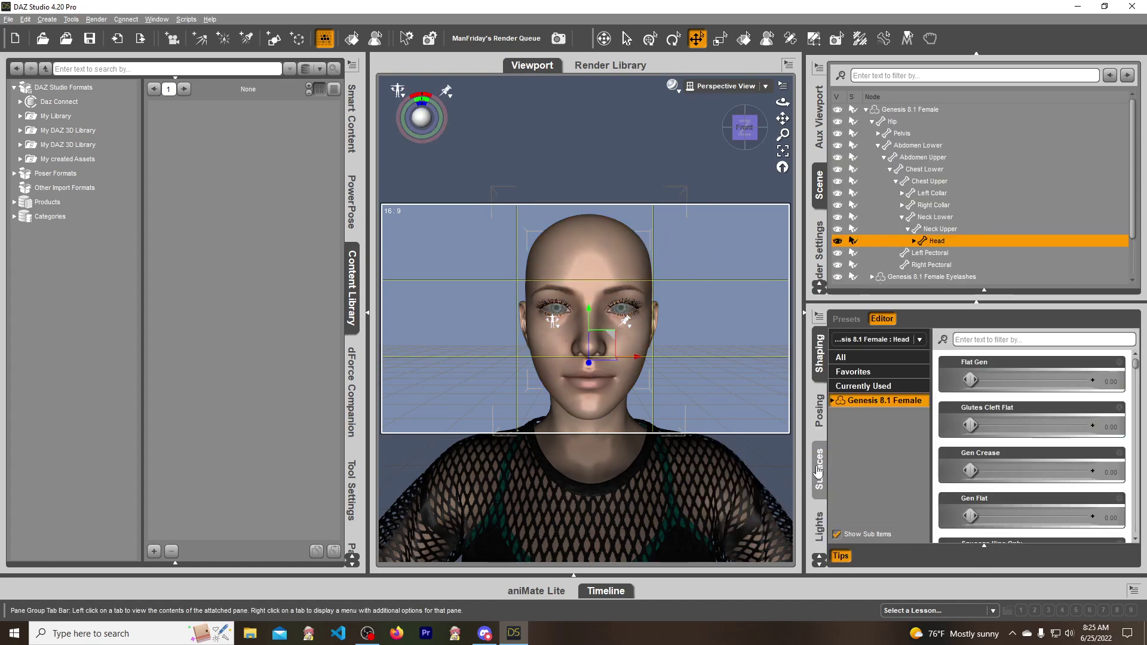
scroll(816, 472, "down", 1)
left_click(879, 472)
double_click(883, 472)
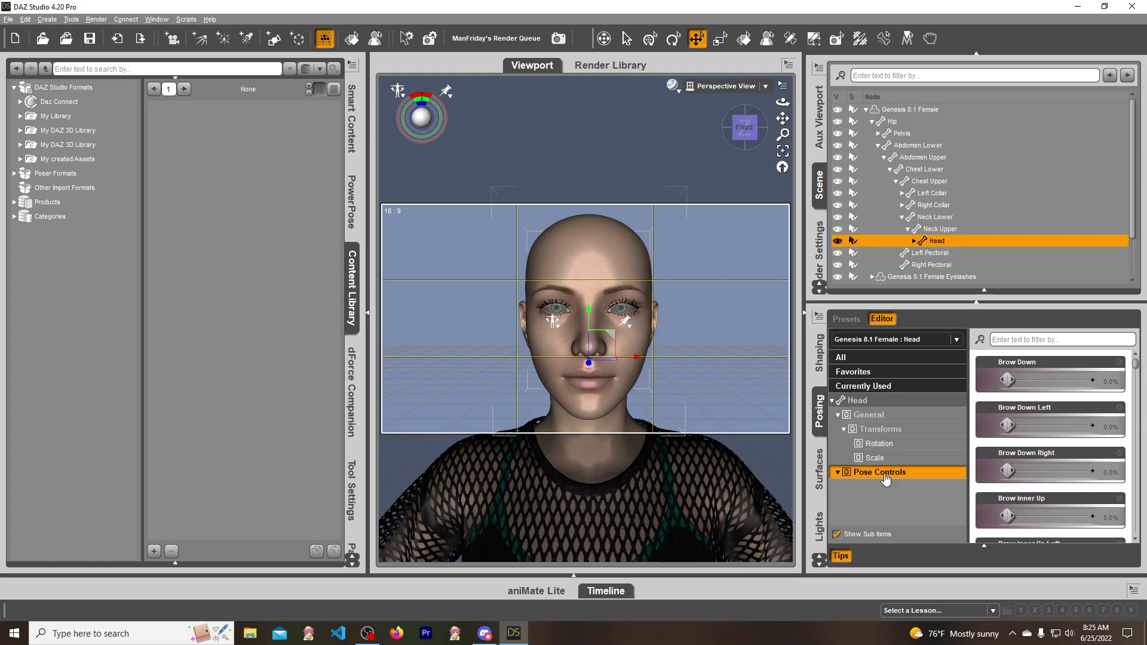
left_click(861, 490)
double_click(862, 489)
scroll(906, 478, "down", 3)
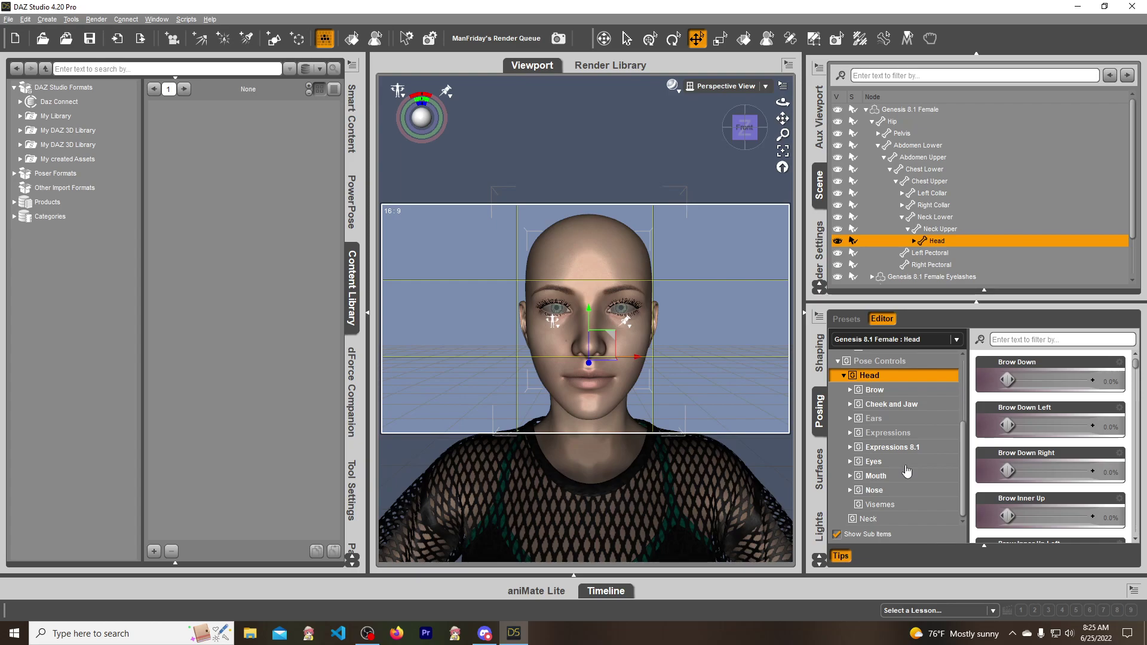
Review the head's pose controls for Visemes, Nose, Eyes, Cheek and Jaw, Brow and Expressions 8.1.
left_click(880, 507)
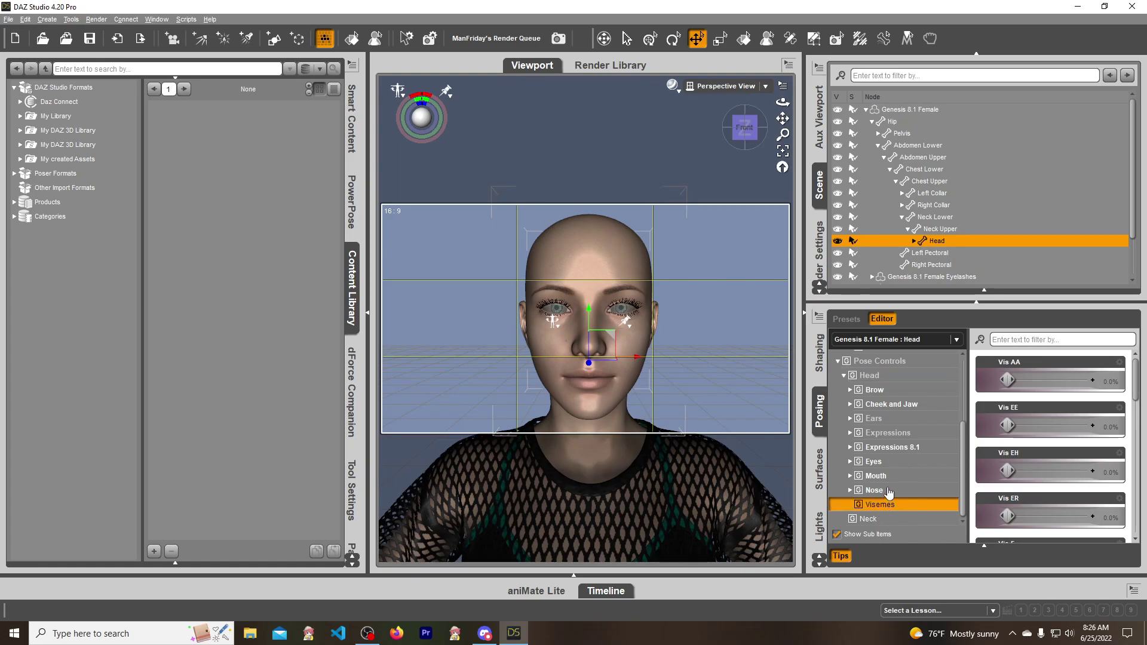
left_click(886, 491)
left_click(887, 476)
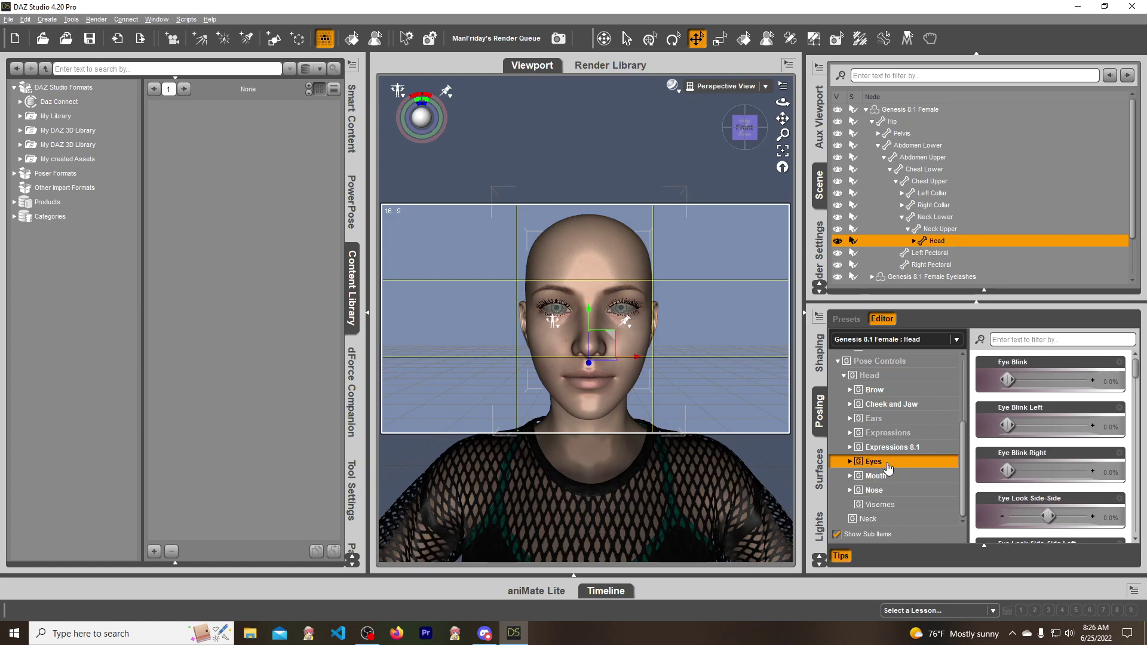
left_click(890, 407)
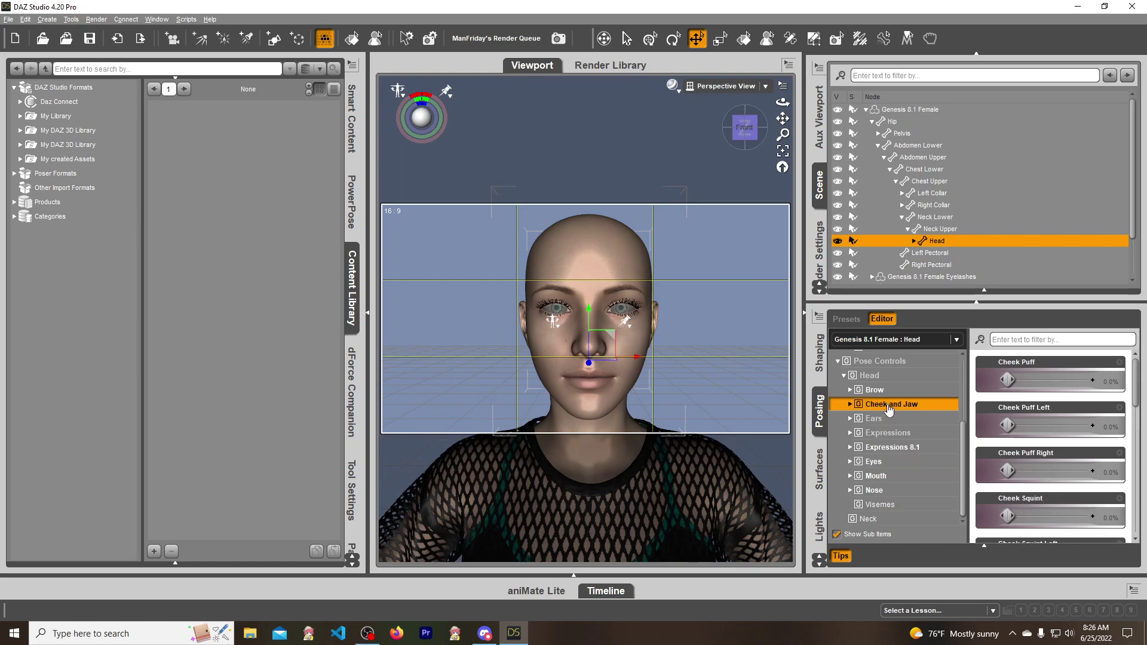
left_click(888, 390)
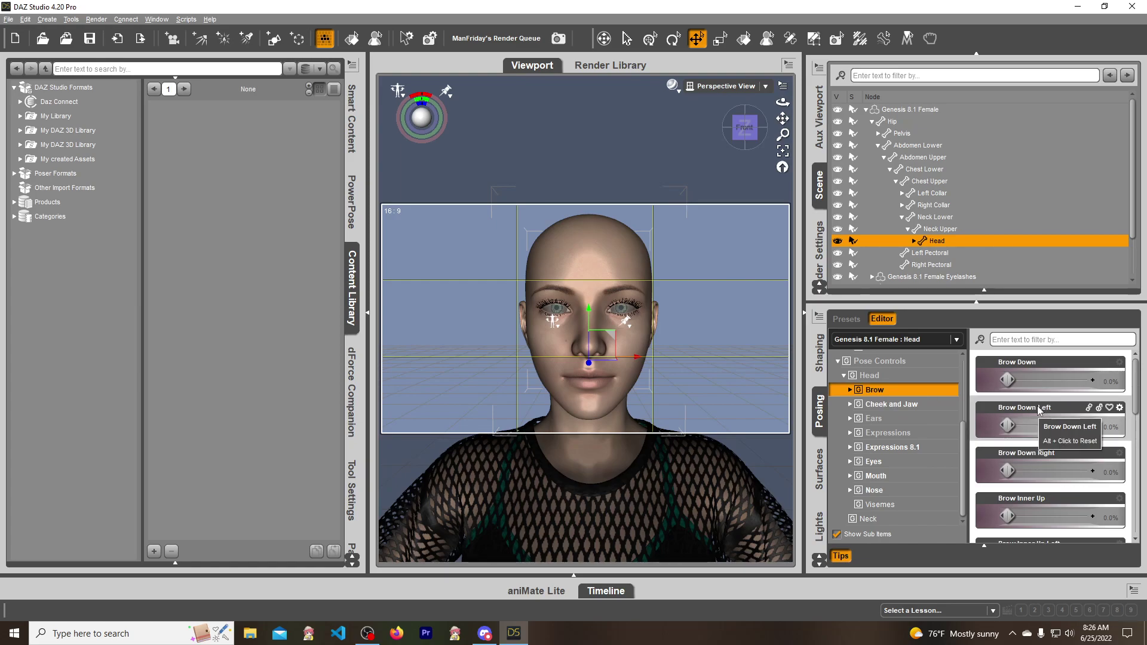
left_click(892, 448)
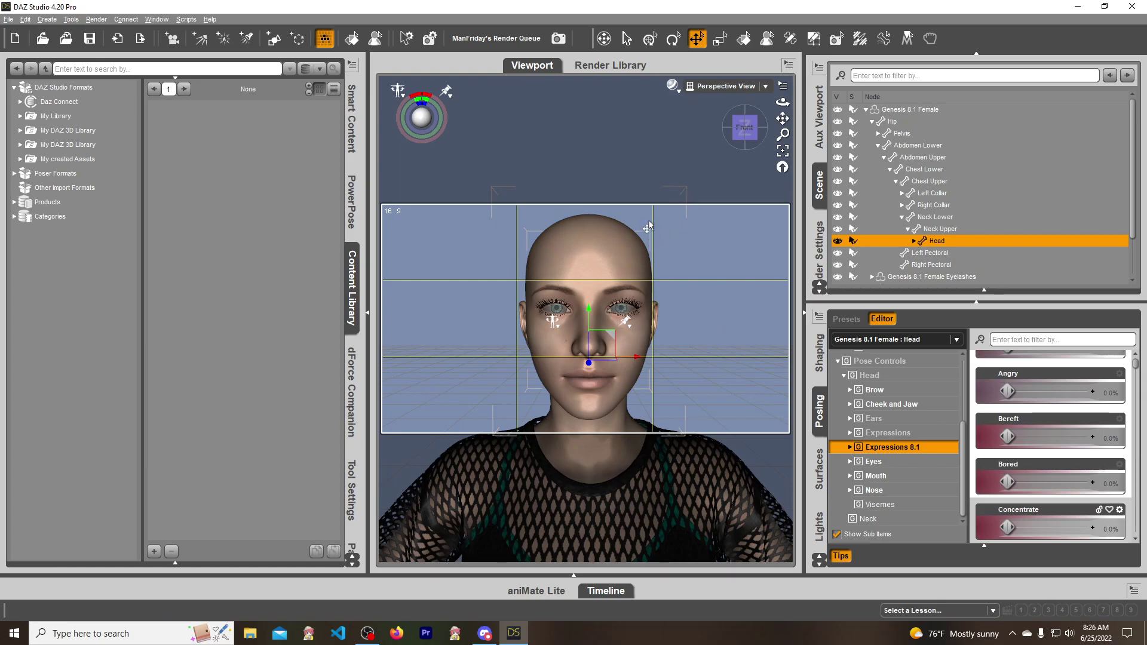
Set the Nose Sneer pose control of the head to 80%.
left_click(905, 490)
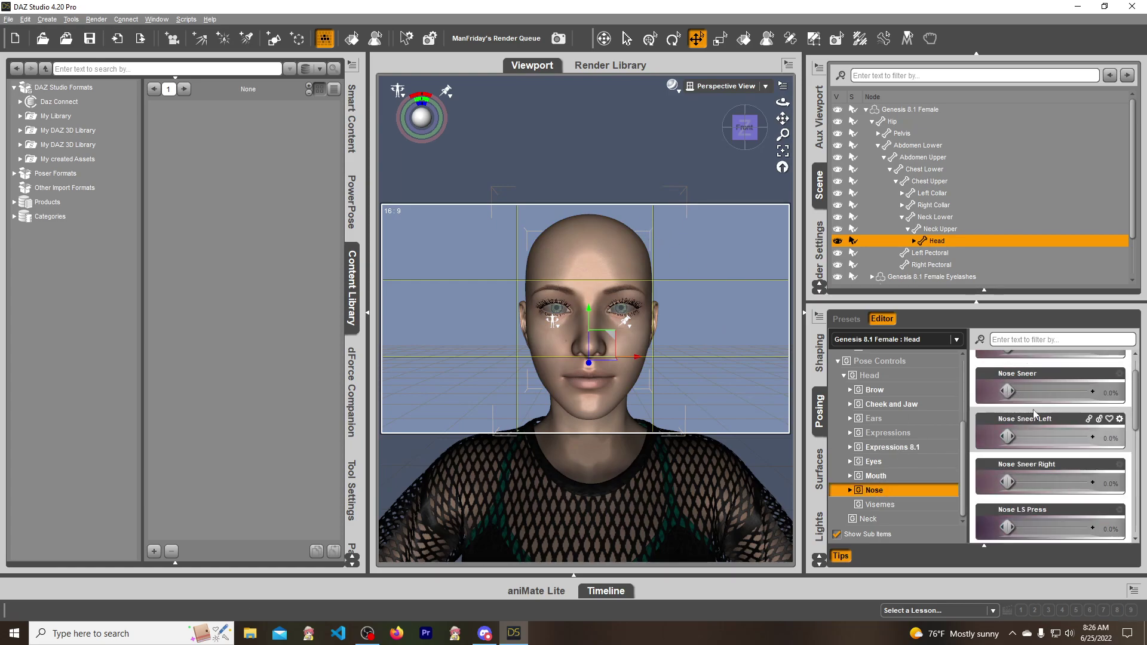
scroll(1037, 425, "up", 1)
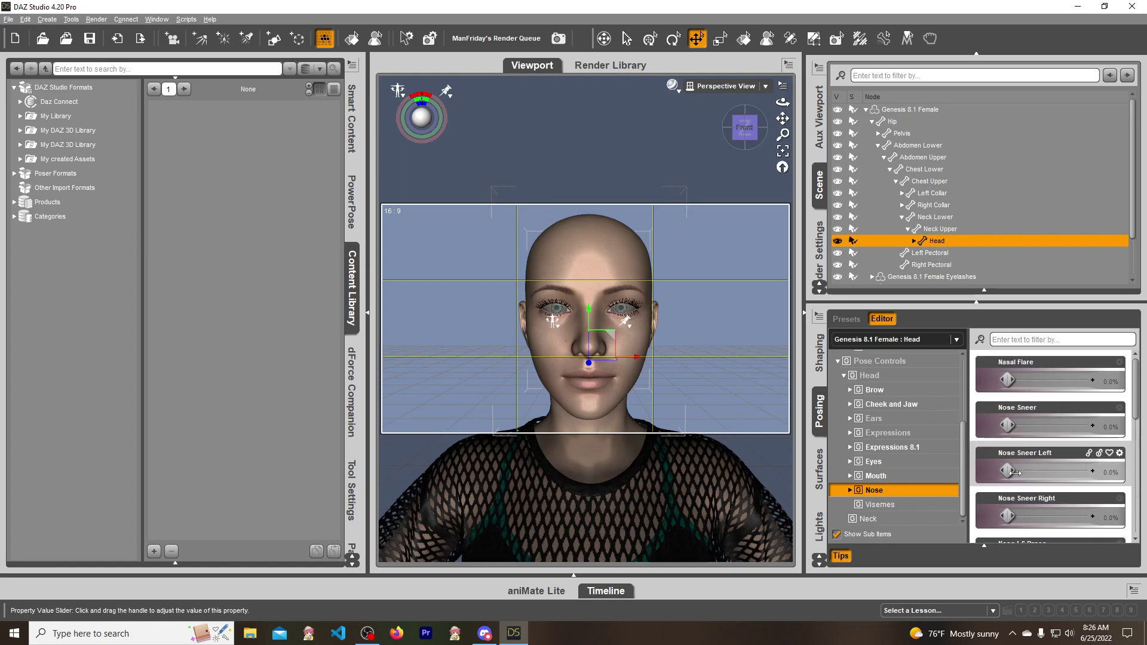
left_click_drag(1008, 436, 1076, 438)
left_click(1107, 427)
type("80")
key("Return")
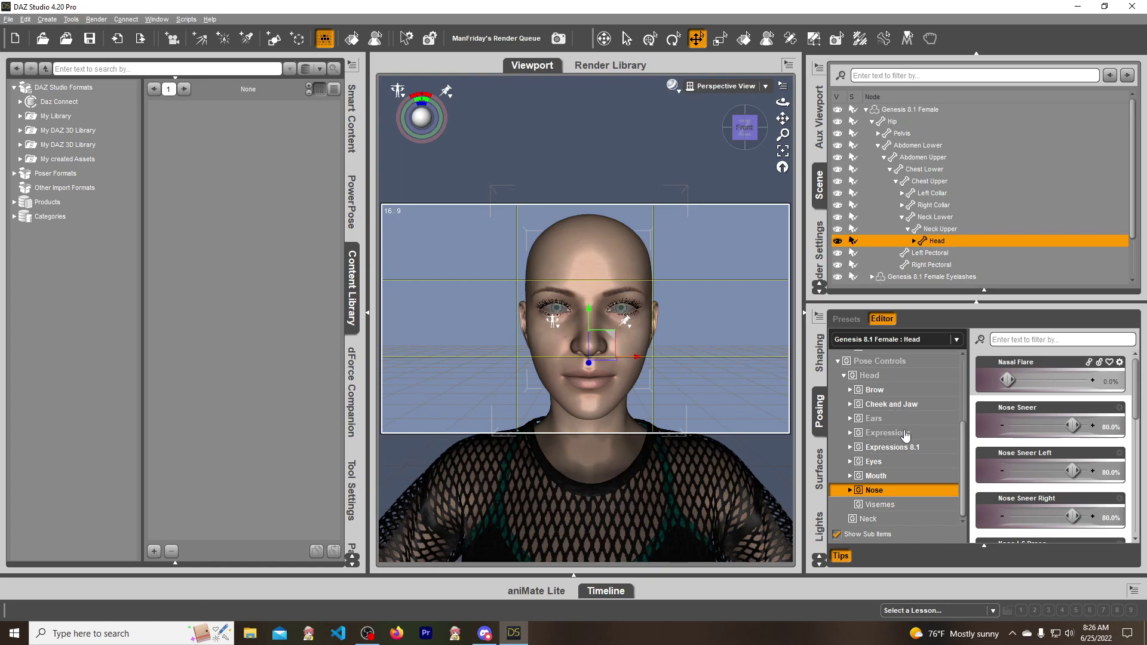
Lower both eyebrows by setting the Brow Down pose control to 90%.
left_click(877, 390)
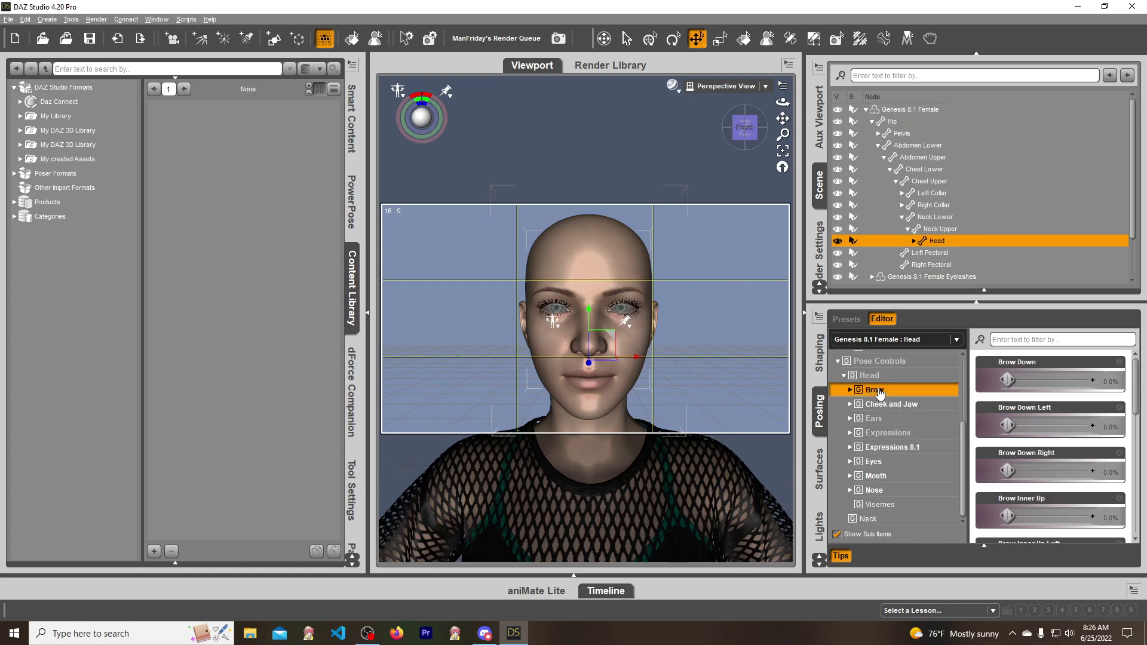
left_click_drag(1008, 380, 1093, 391)
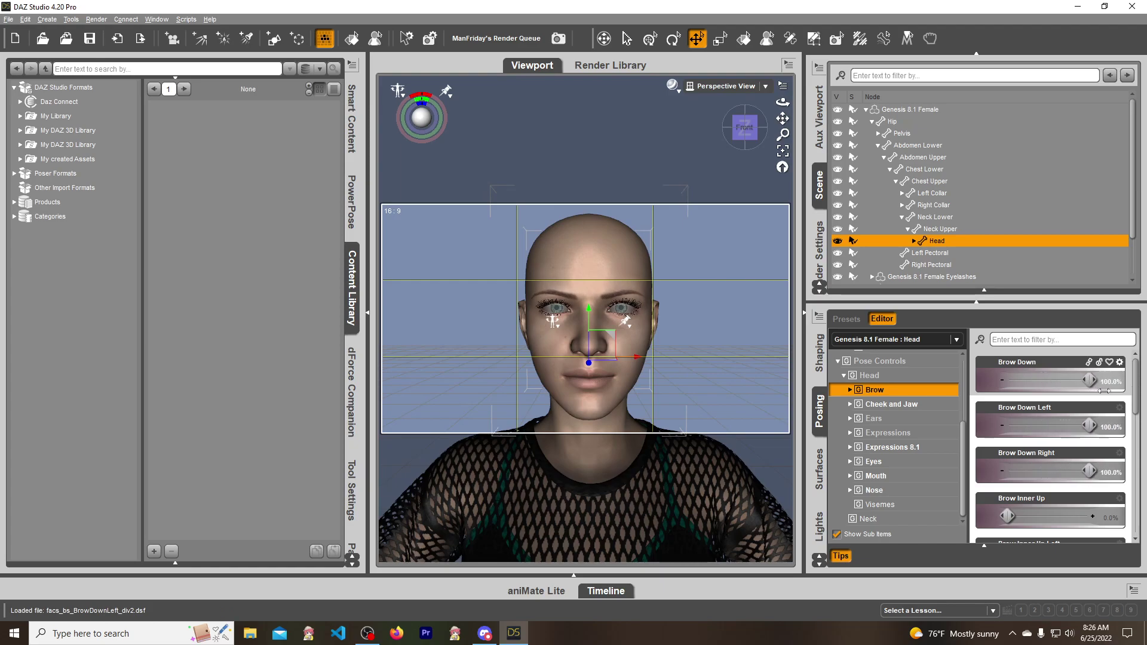
left_click_drag(1088, 379, 1080, 380)
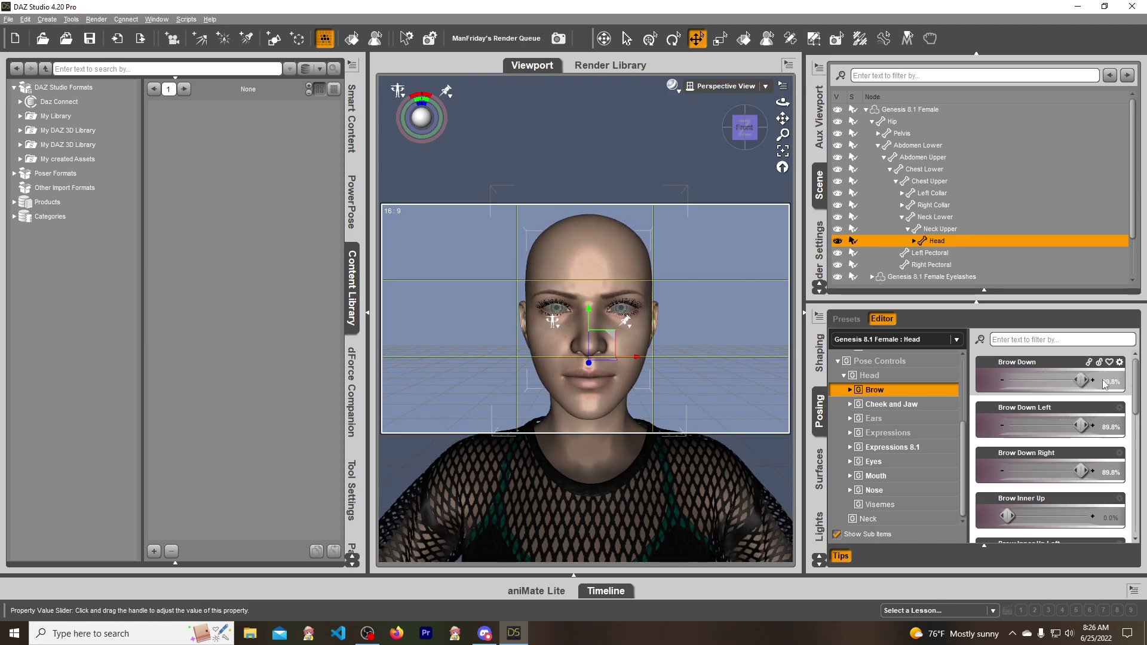
left_click(1110, 382)
type("90")
key("Return")
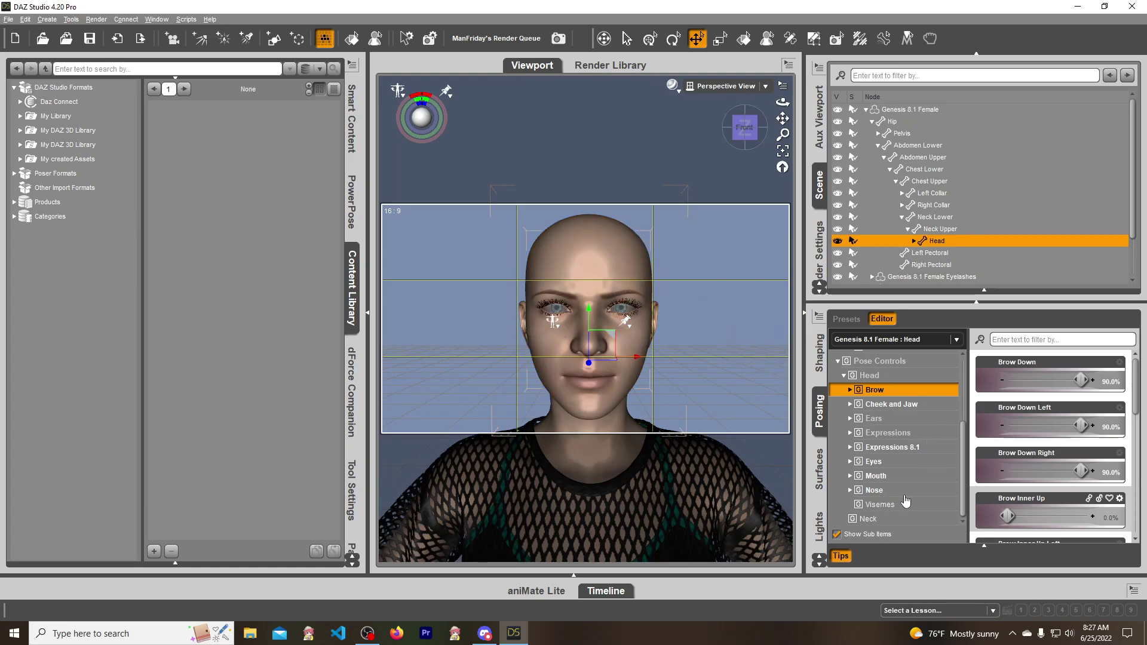
Raise the Mouth Frown pose control to about 36%.
left_click(885, 478)
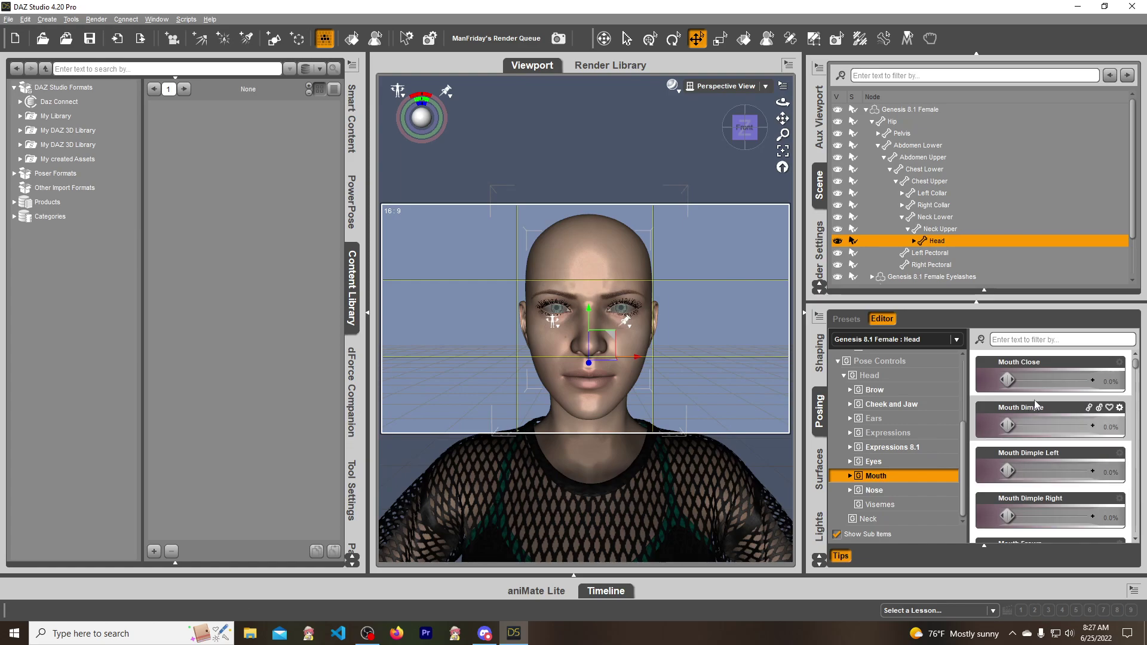
scroll(1043, 433, "down", 3)
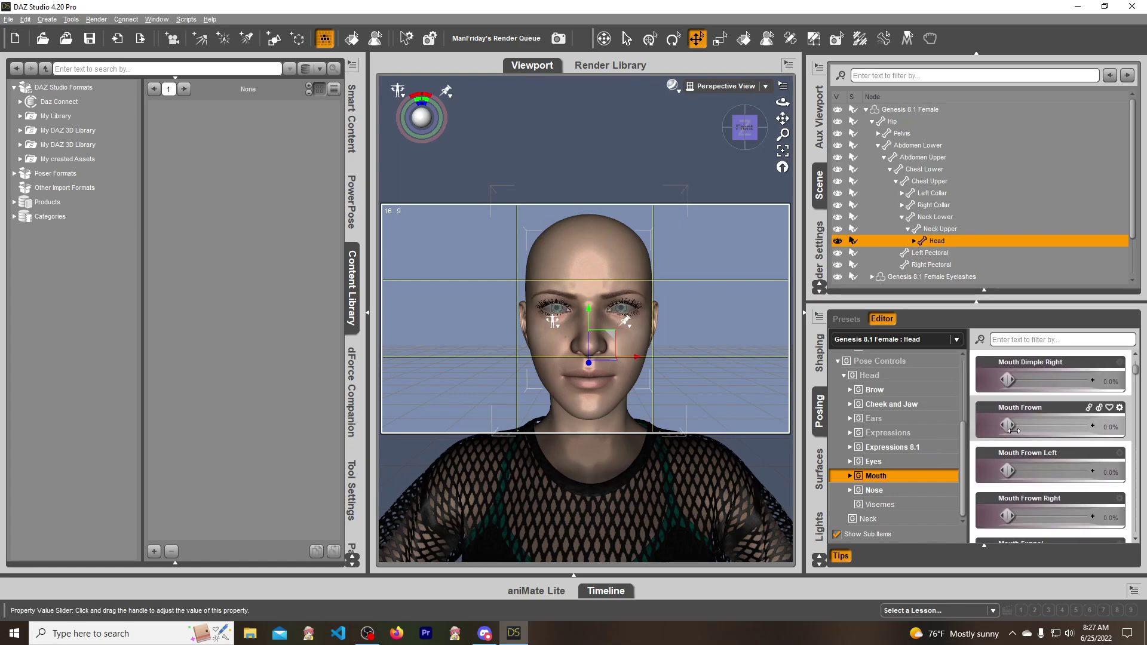
left_click_drag(1010, 426, 1037, 429)
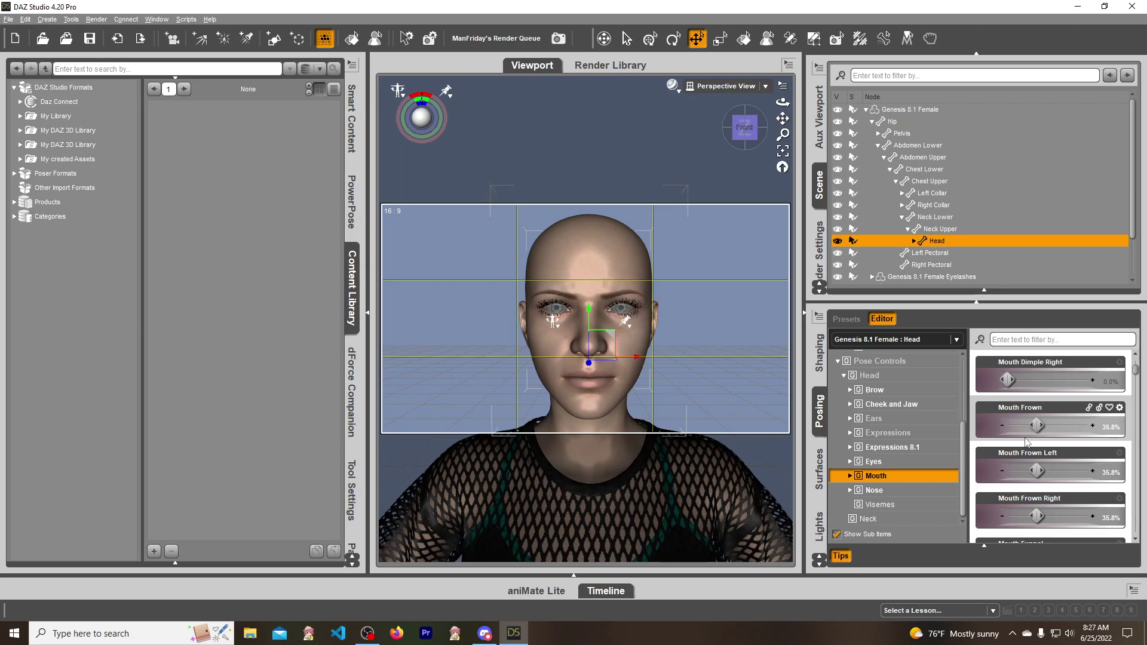
Set the Mouth Funnel pose control to 10%.
scroll(1047, 476, "down", 1)
scroll(1047, 476, "down", 3)
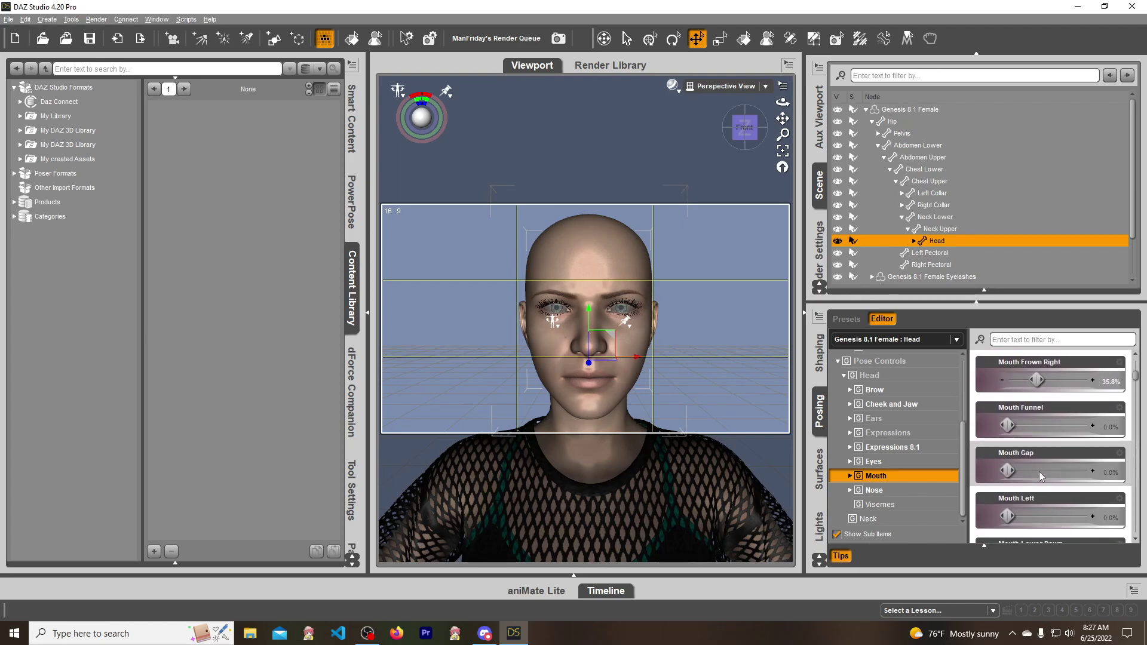
left_click_drag(1010, 426, 1019, 427)
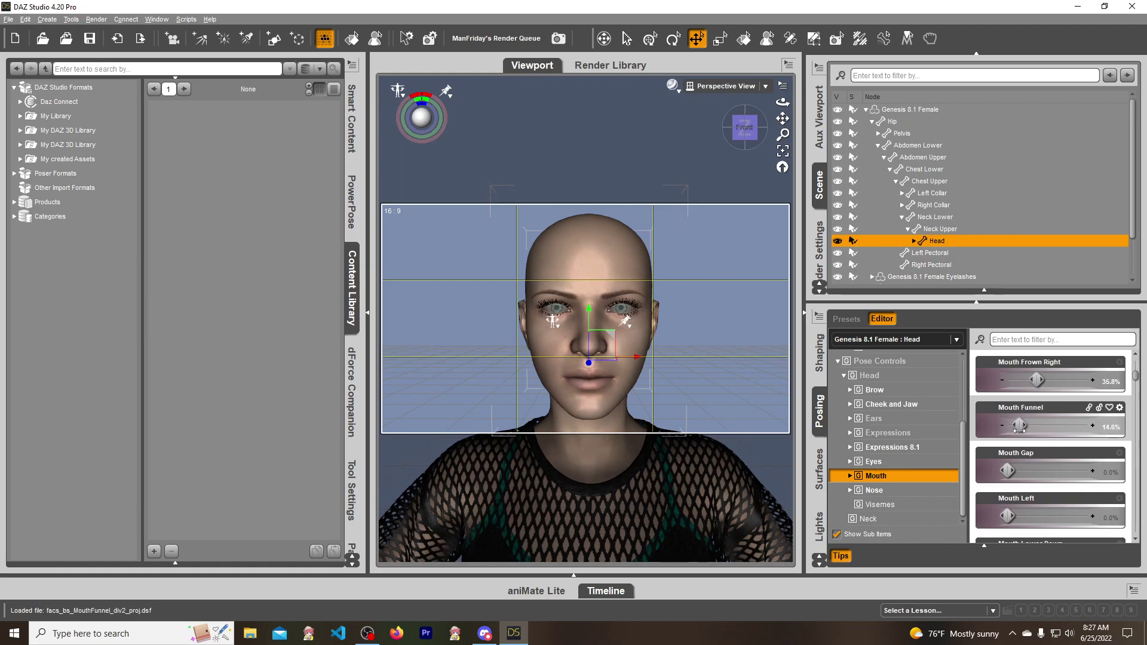
left_click(1110, 427)
type("10")
key("Return")
Raise the Mouth Press pose control to about 36.5%.
scroll(1057, 457, "down", 3)
scroll(1030, 444, "down", 3)
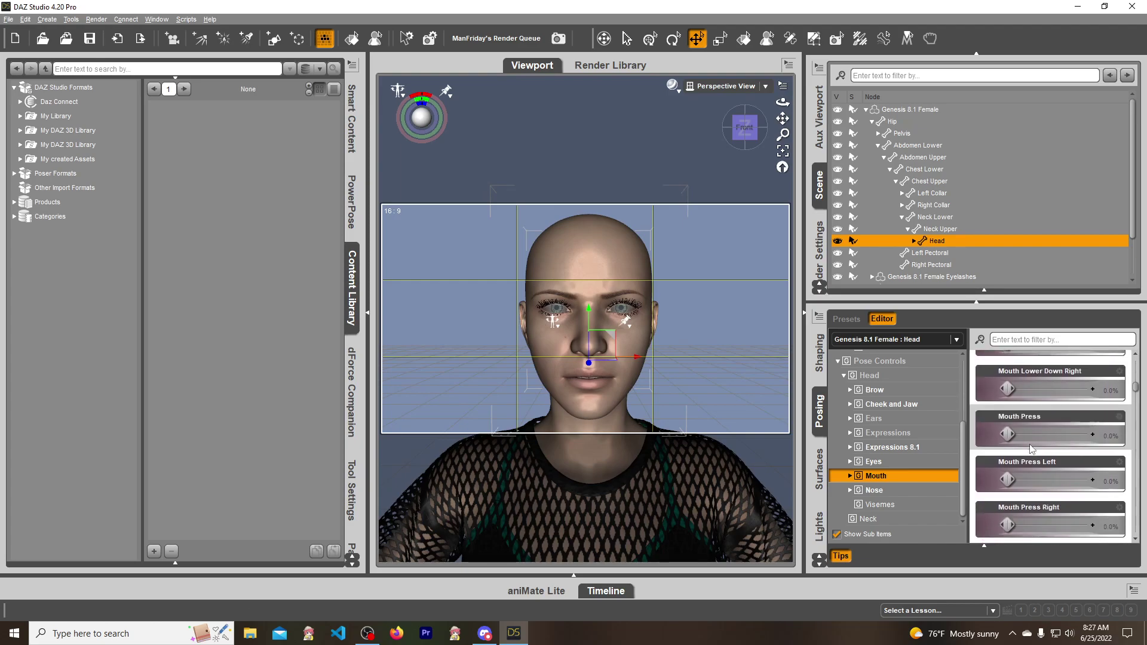
left_click_drag(1008, 425, 1037, 426)
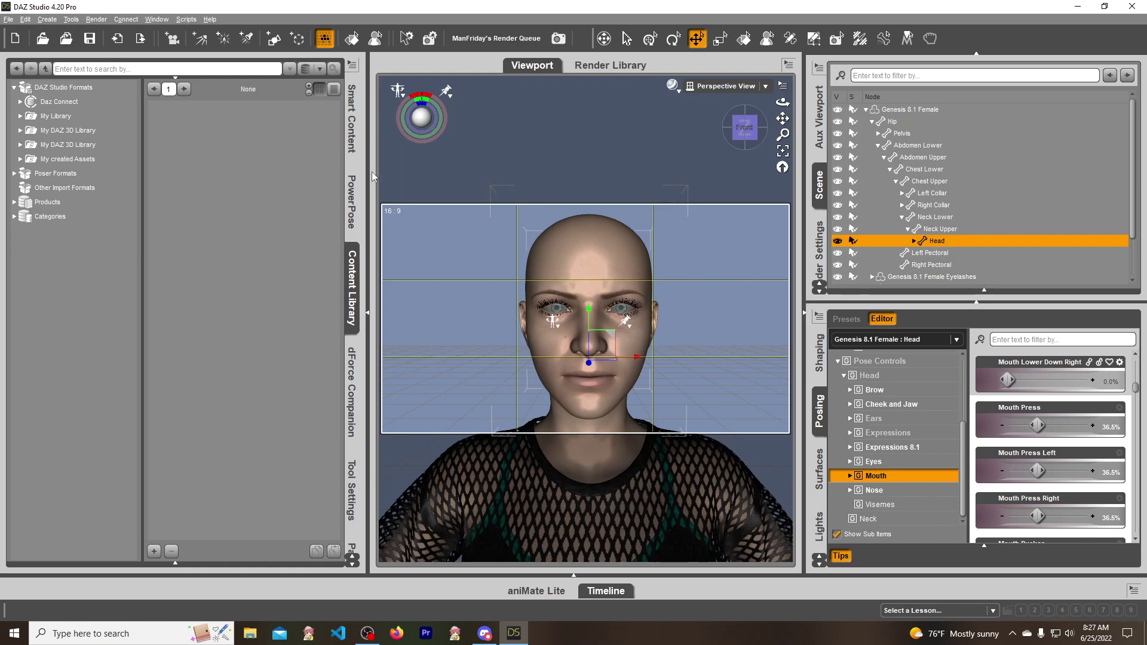
Display PowerPose with the Face template for the Genesis 8.1 Female.
left_click(352, 202)
left_click(146, 102)
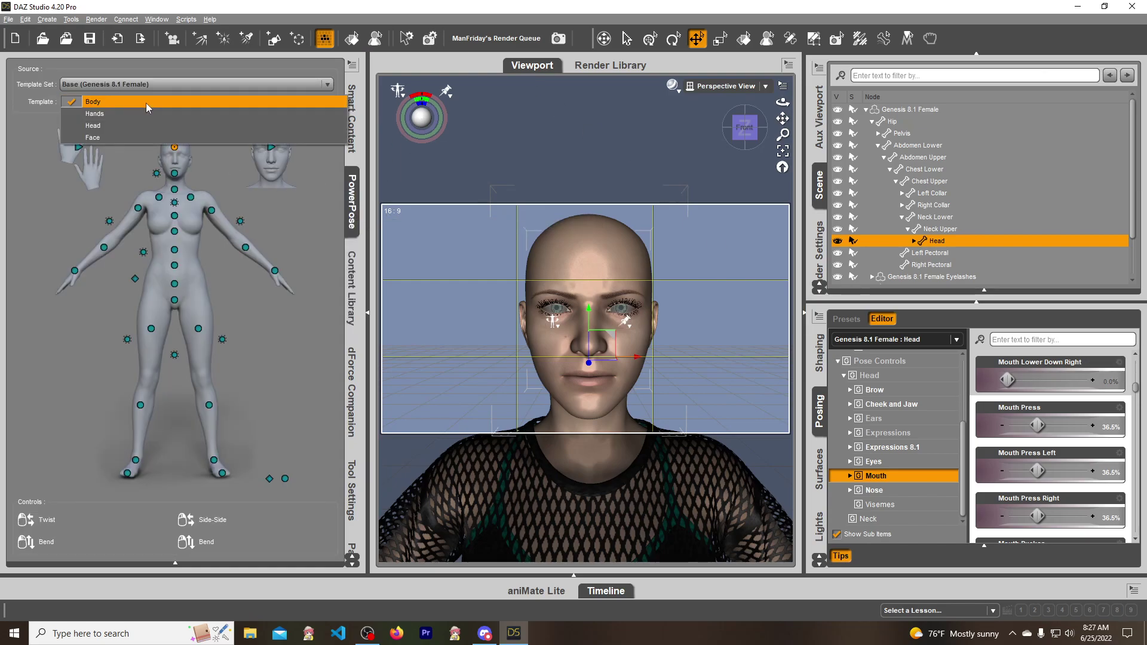
left_click(112, 139)
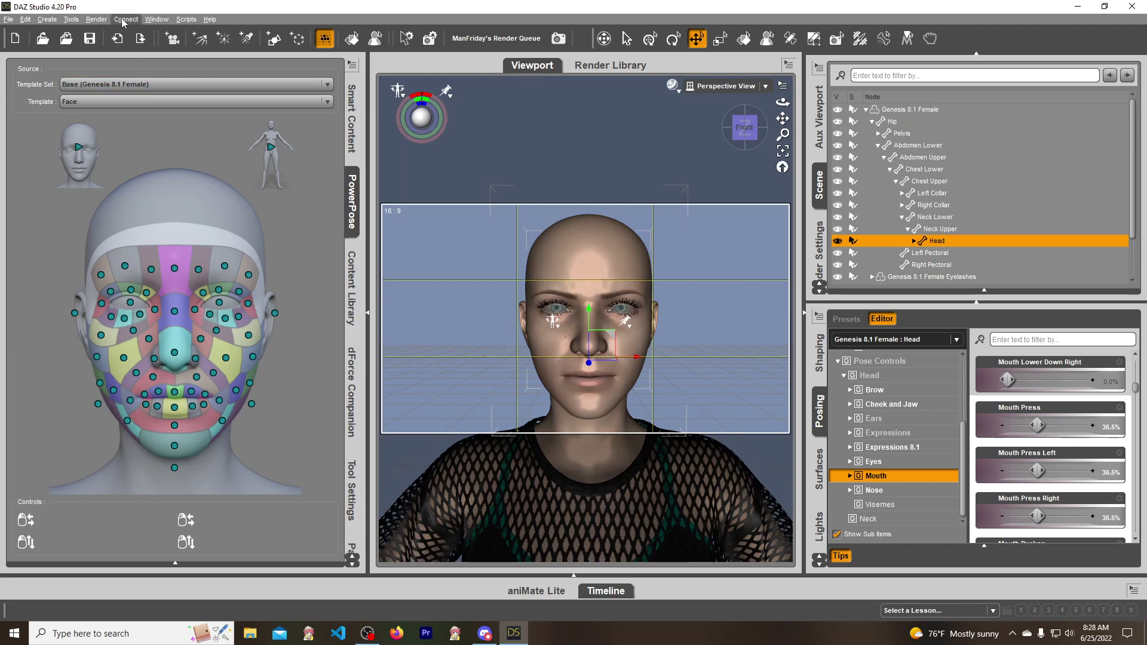
left_click(161, 20)
mouse_move(248, 32)
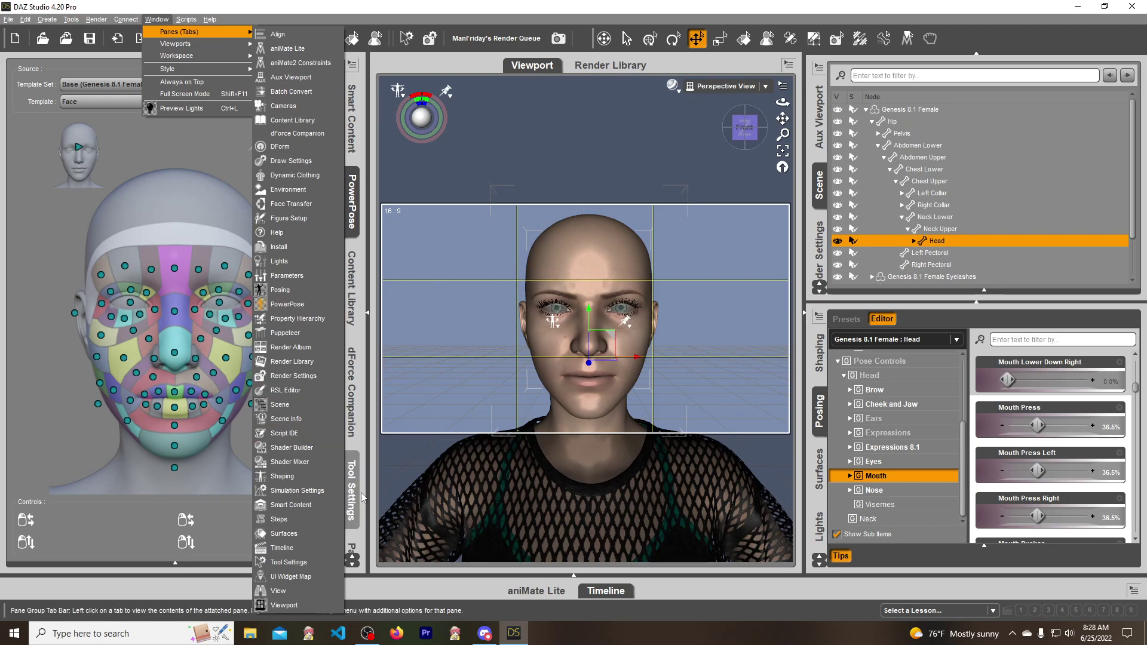
left_click(294, 244)
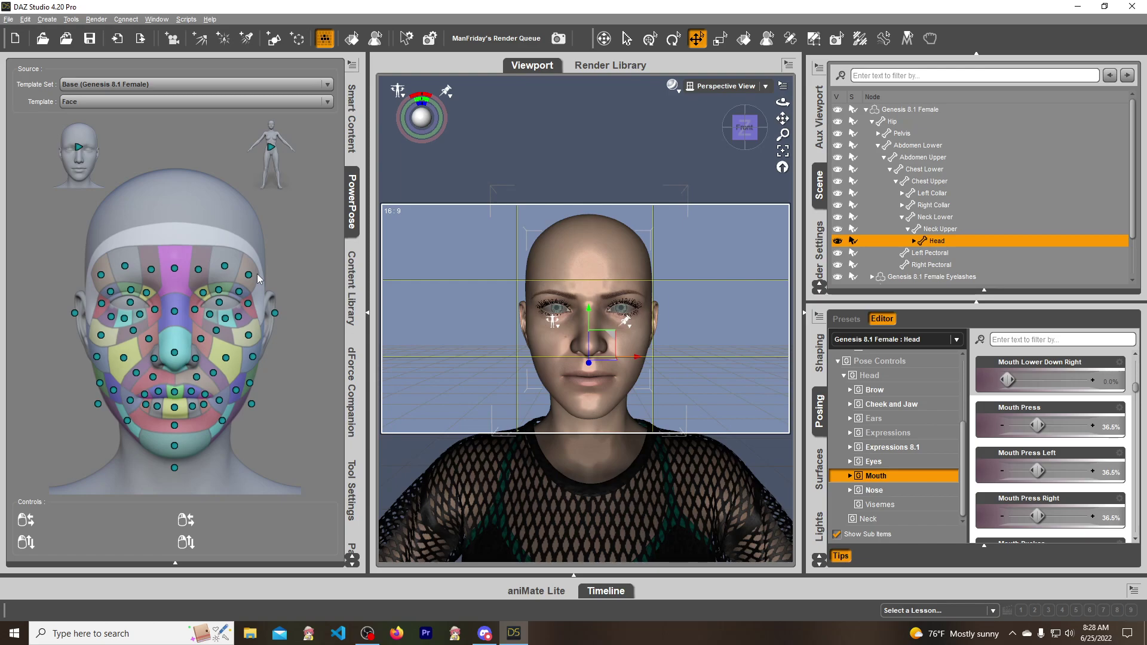
Switch to the Node Selection tool and reposition both lip corners and both middle nasolabial points of the face with PowerPose.
left_click(174, 354)
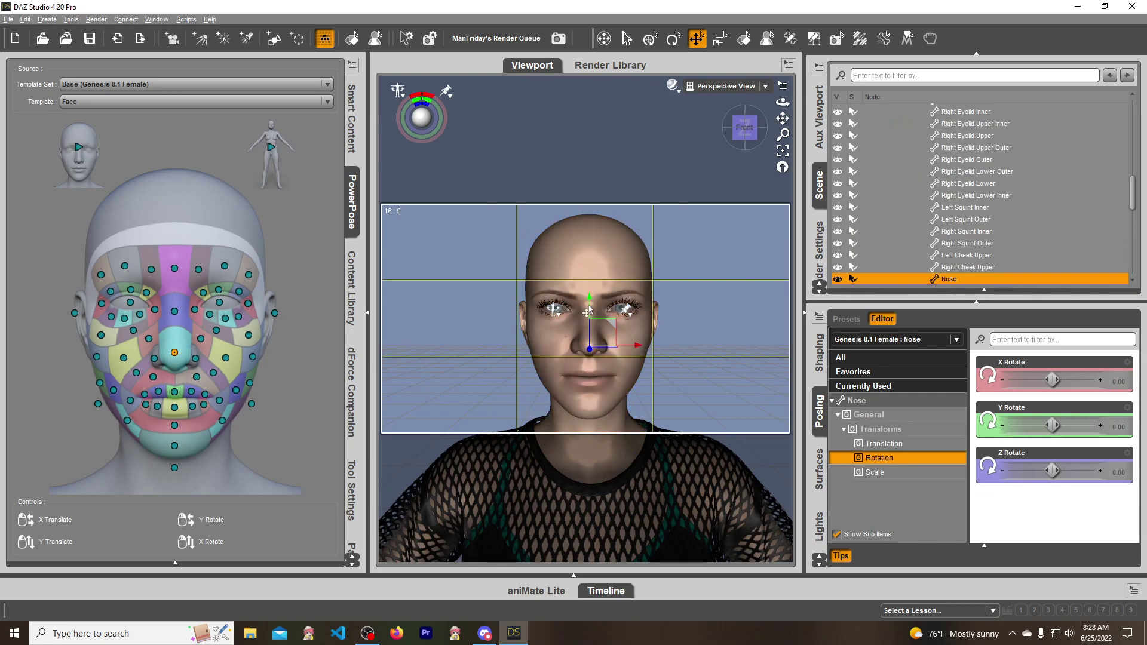
left_click(625, 37)
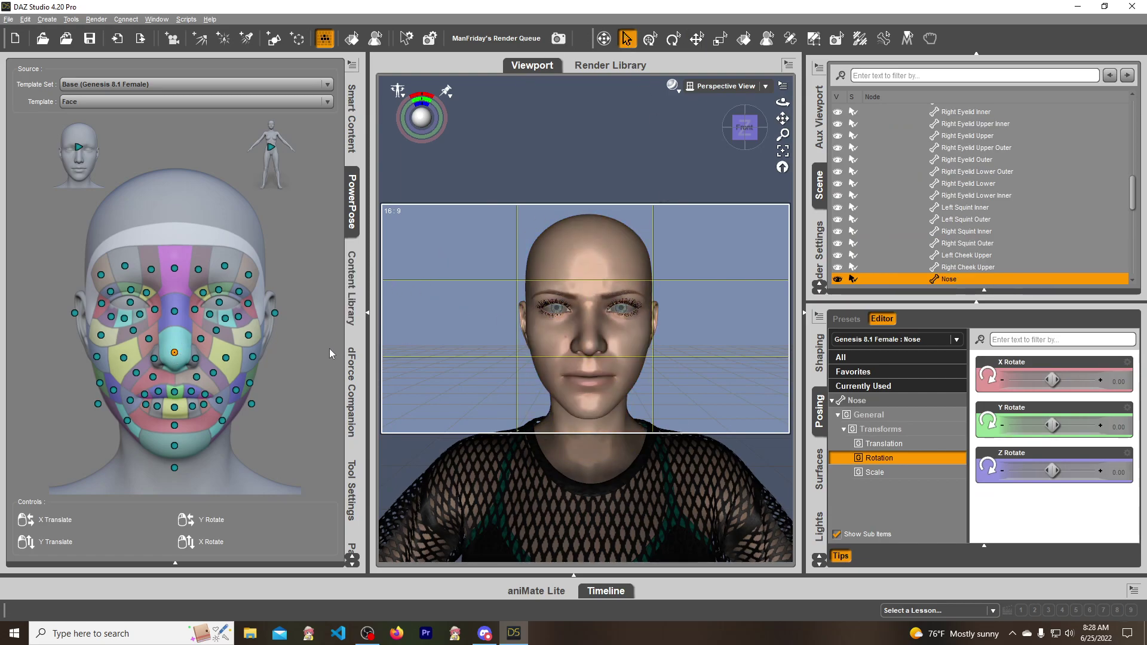
left_click(131, 402)
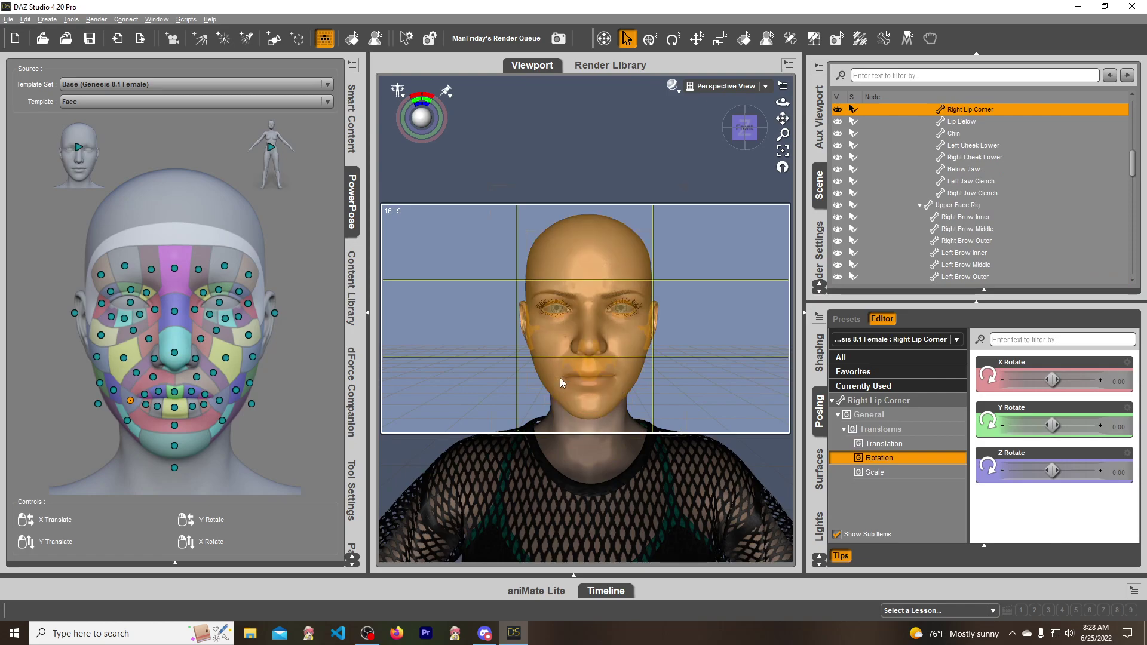
left_click(219, 402)
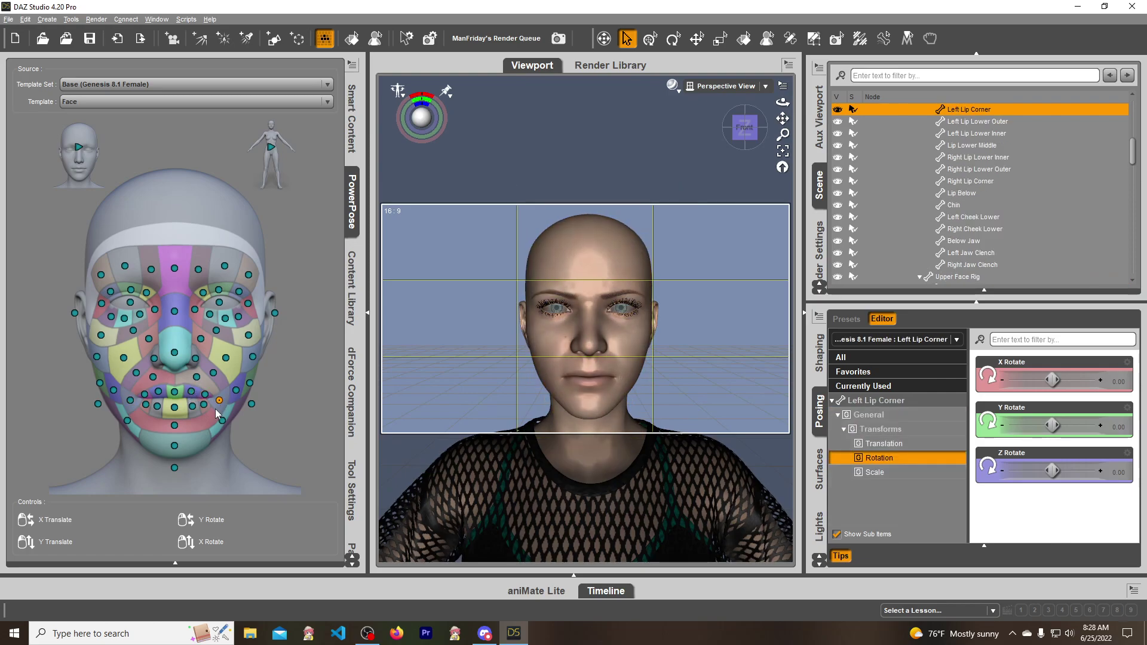
left_click(226, 360)
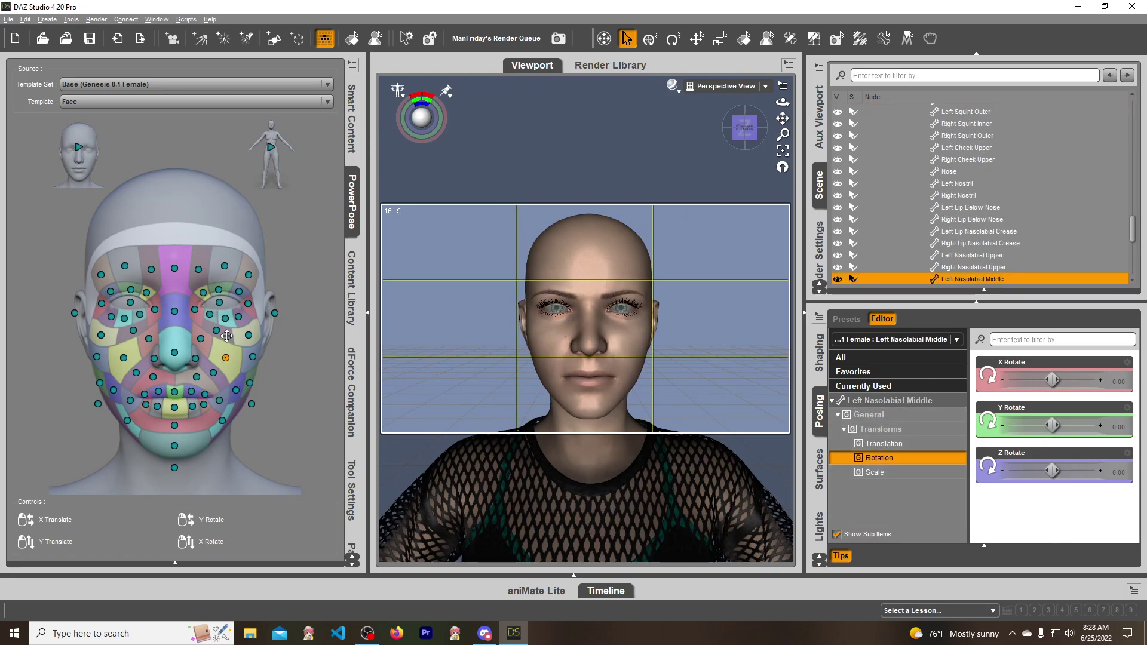
left_click(124, 356)
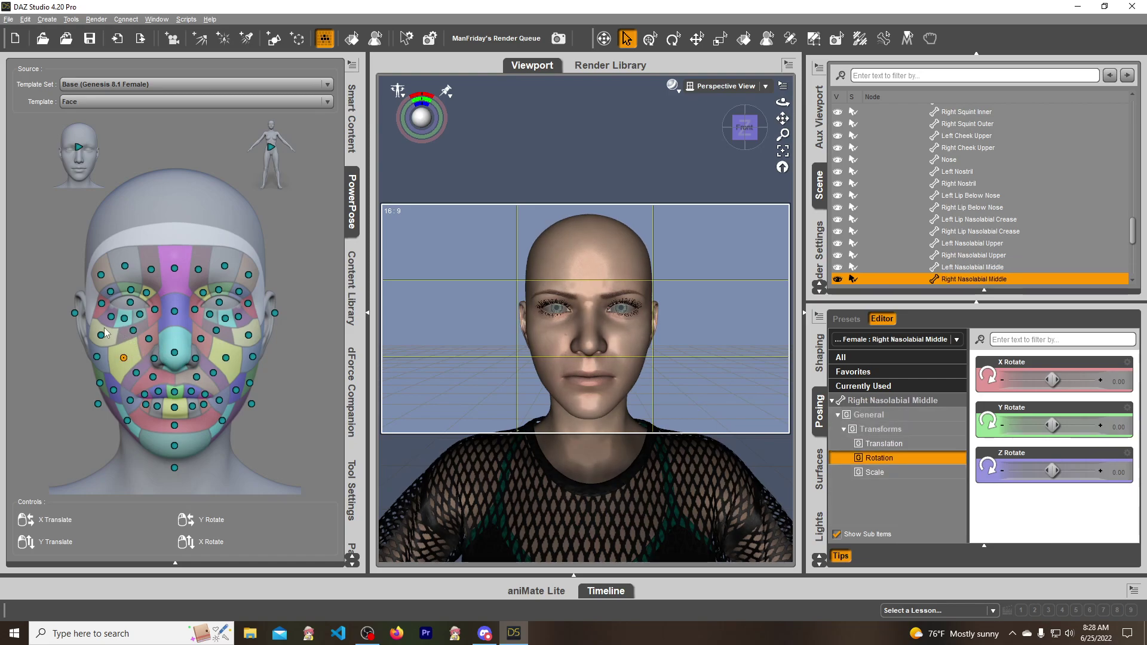
Reposition the outer, middle and inner brow points on both sides of the face with PowerPose.
left_click(101, 277)
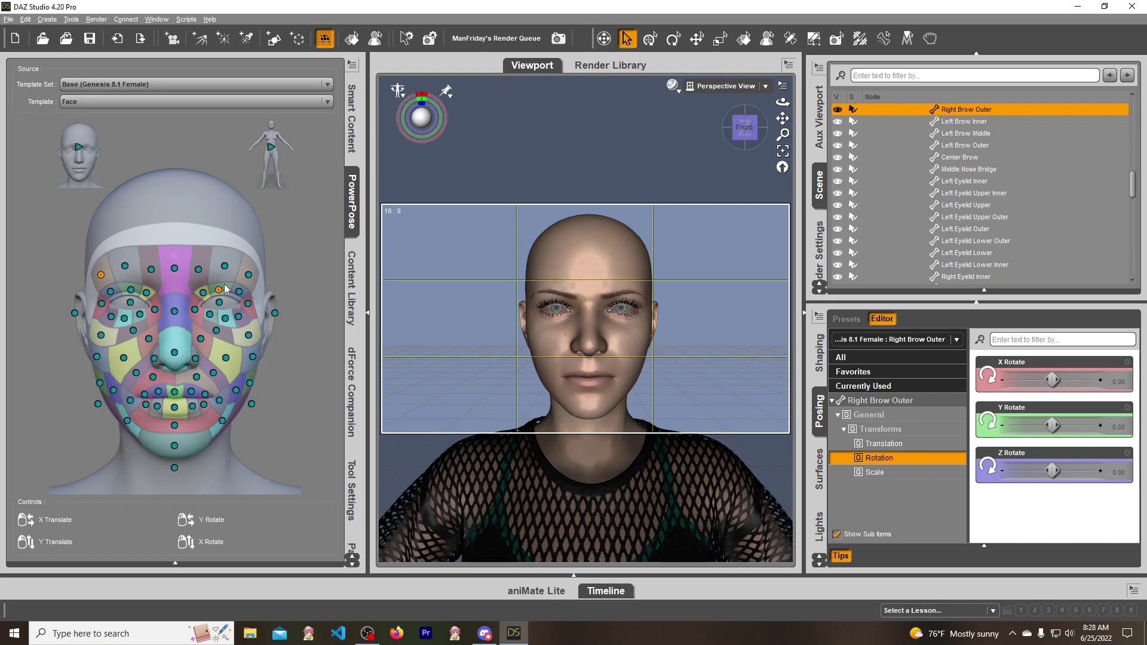
left_click(249, 274)
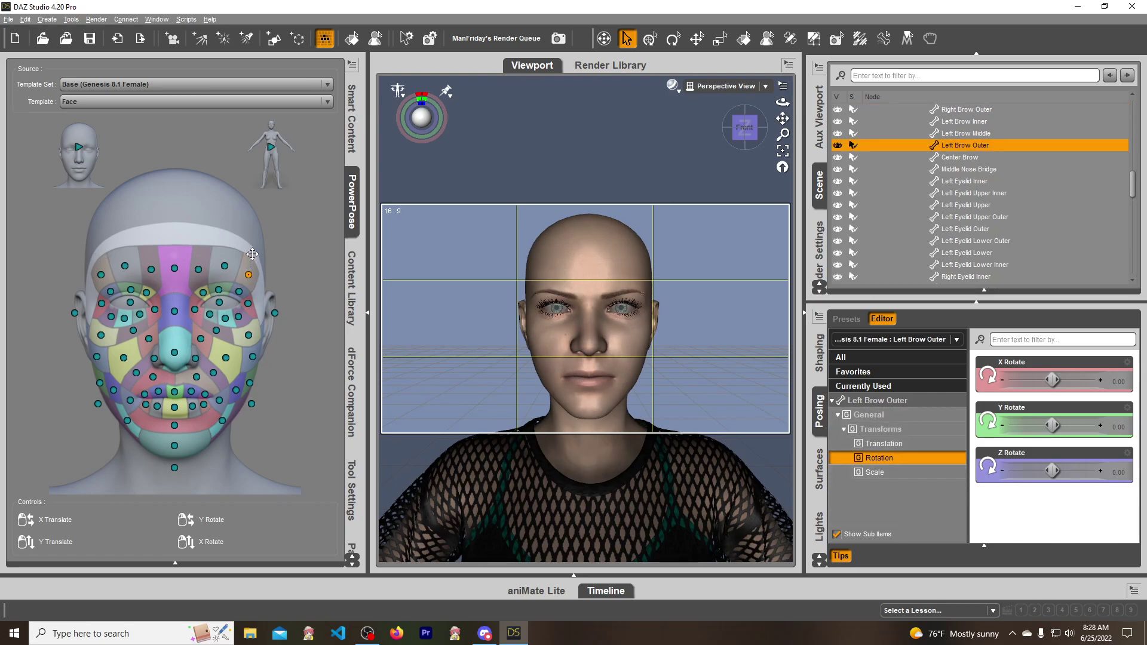
left_click(225, 268)
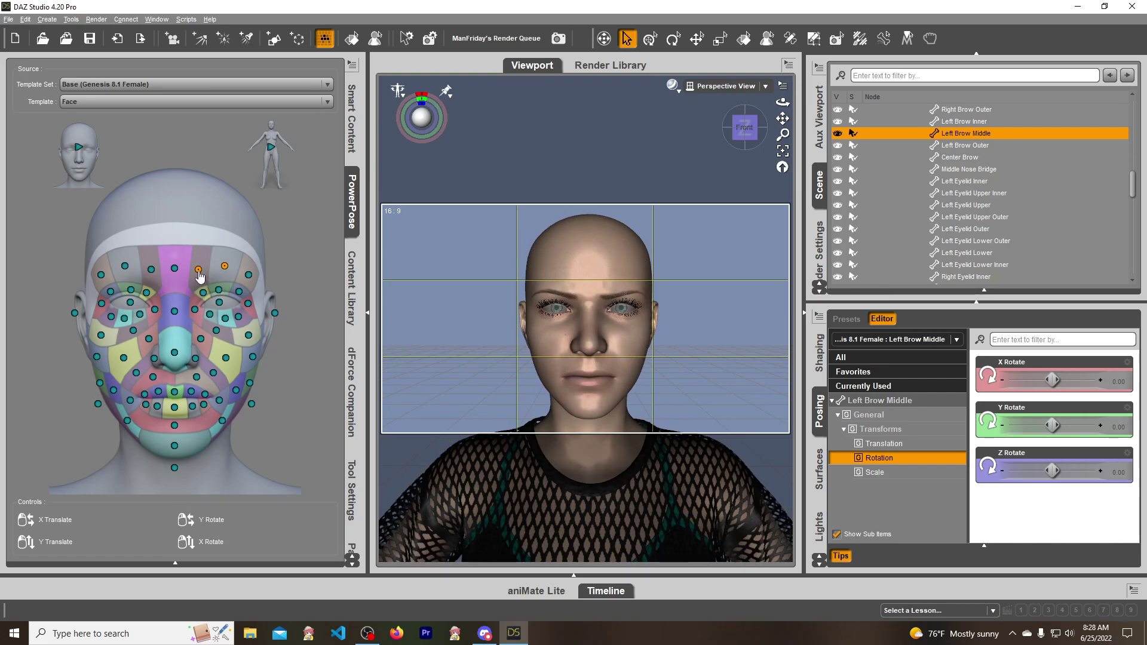
left_click(199, 273)
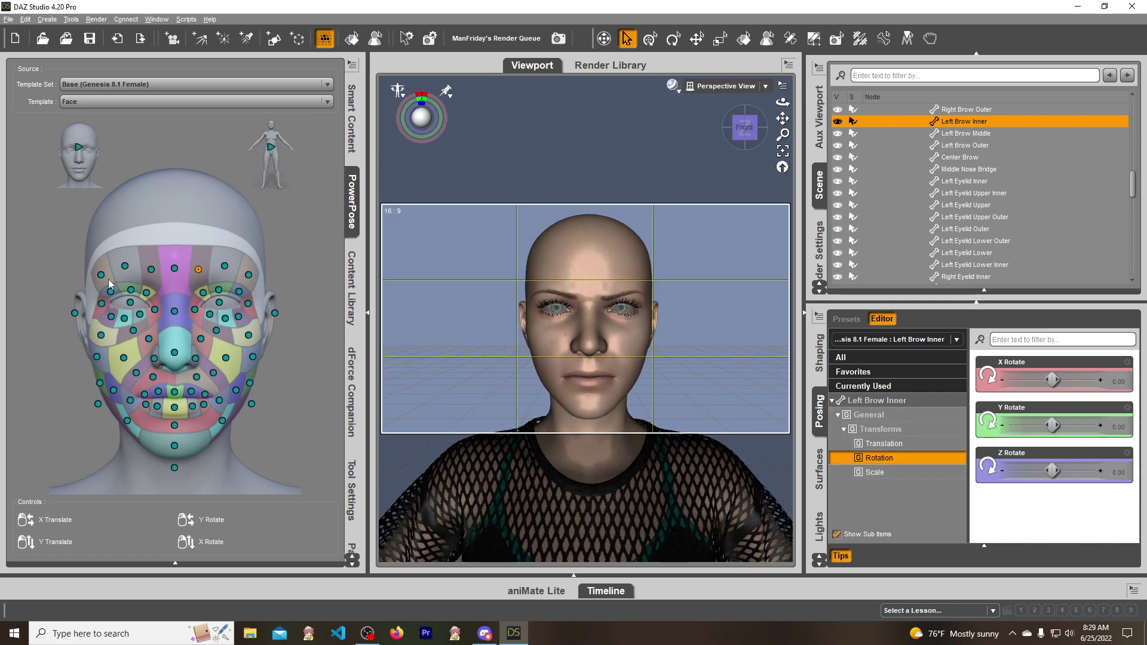
left_click(126, 267)
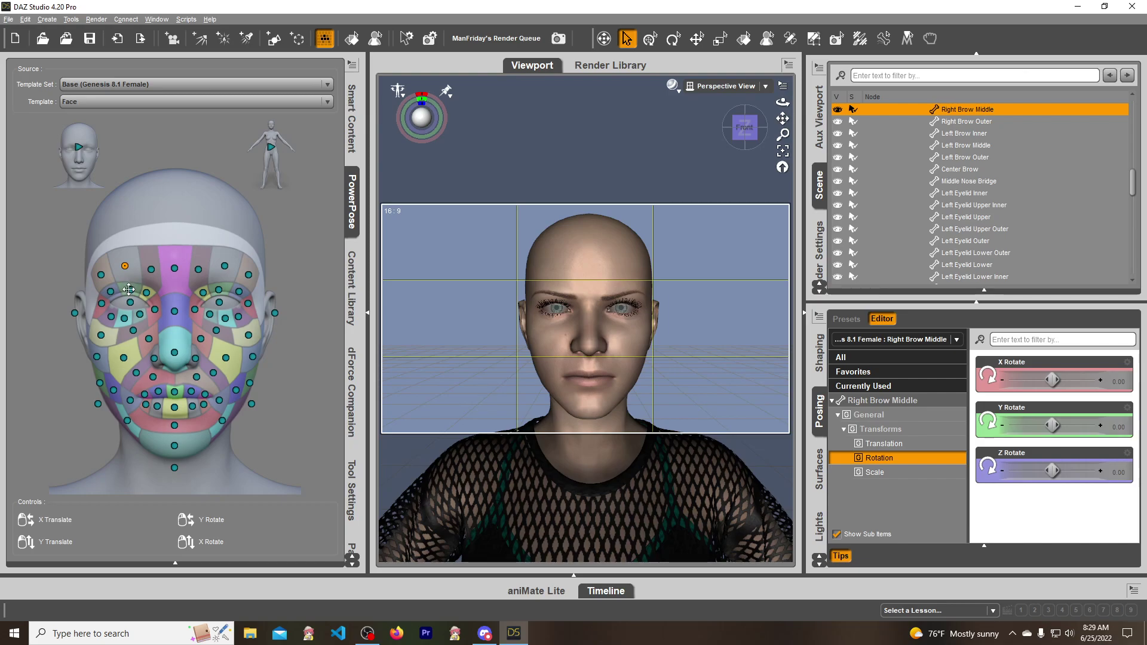
left_click(151, 270)
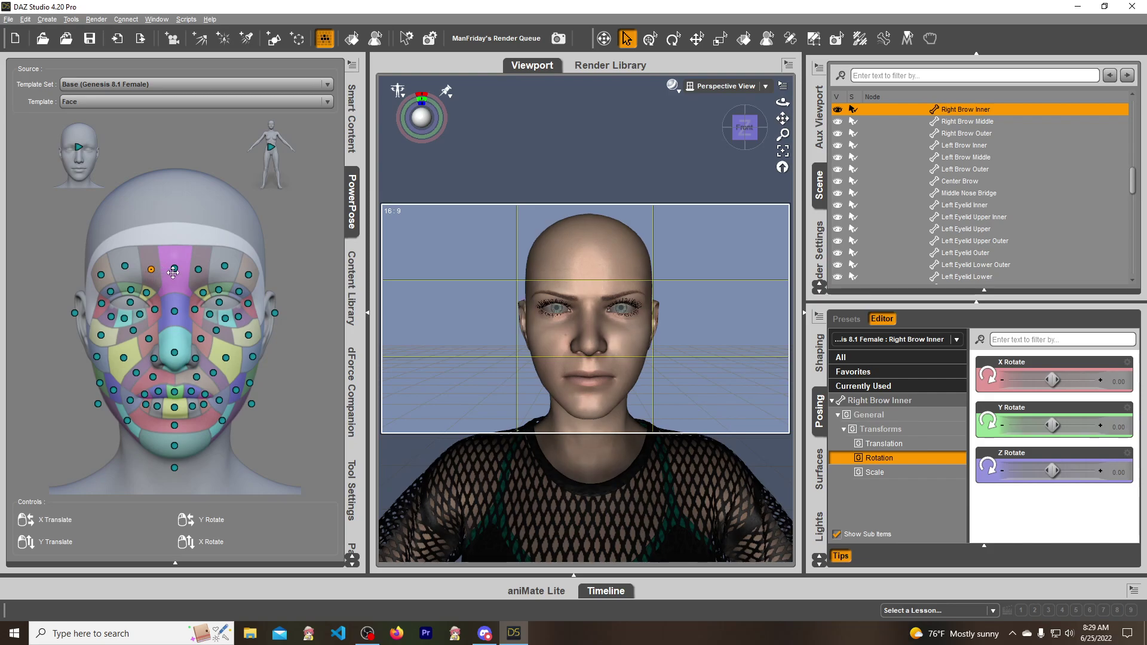
Refine the left and right inner brow points and the center brow, and reposition both upper nasolabial points.
left_click(198, 270)
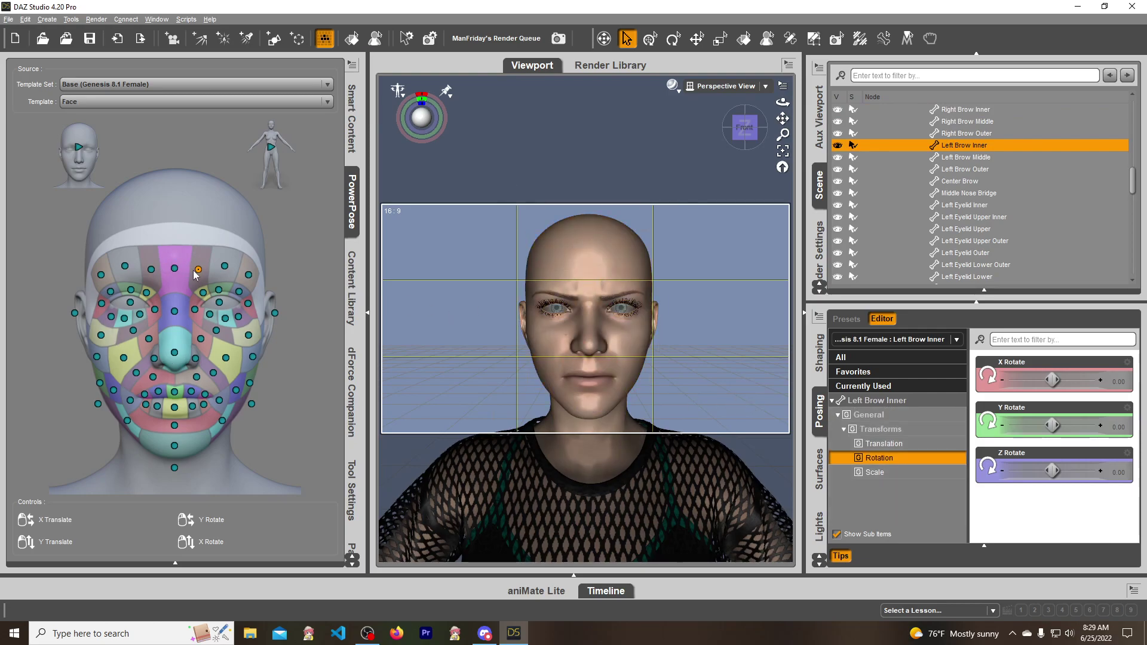
left_click(151, 271)
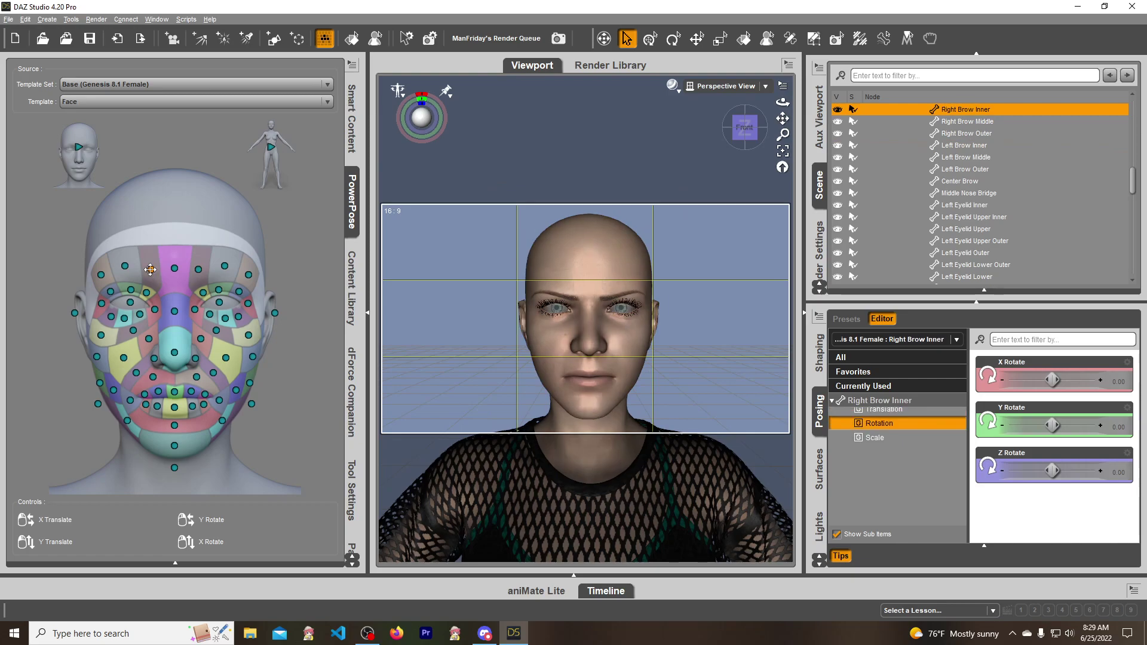
left_click(199, 270)
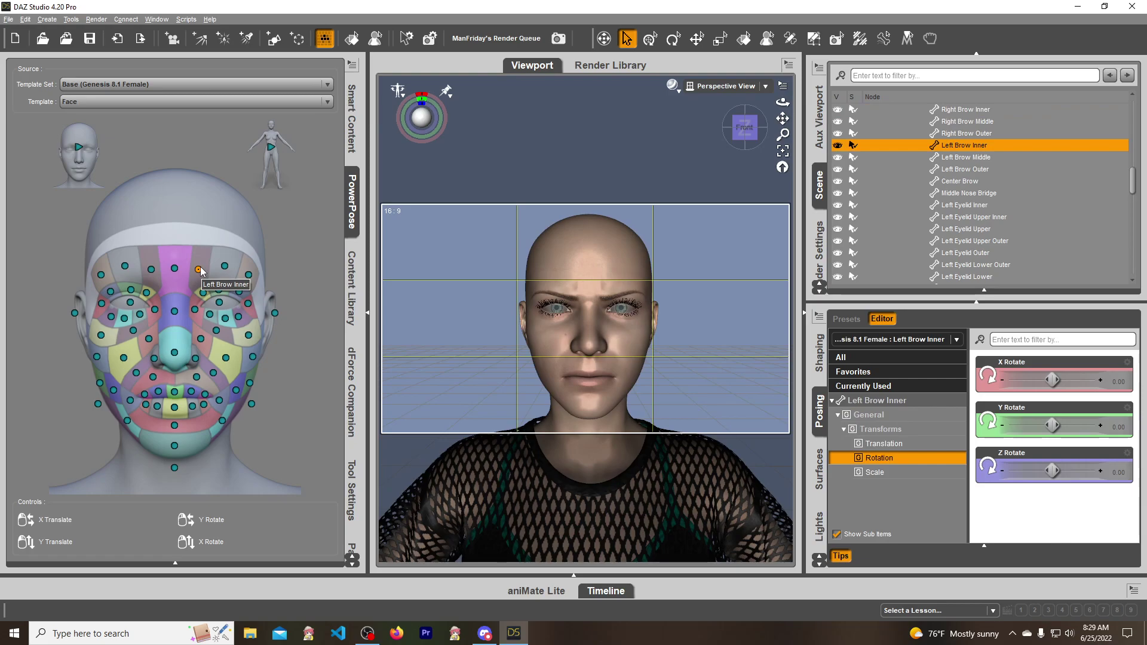
left_click(175, 269)
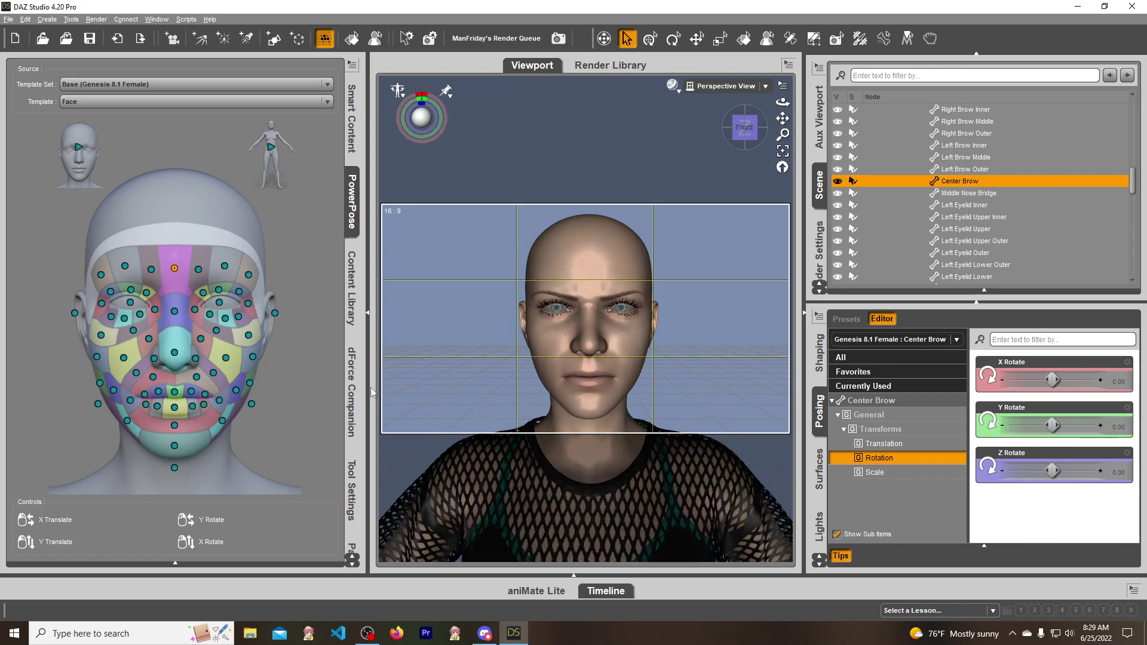
left_click(149, 336)
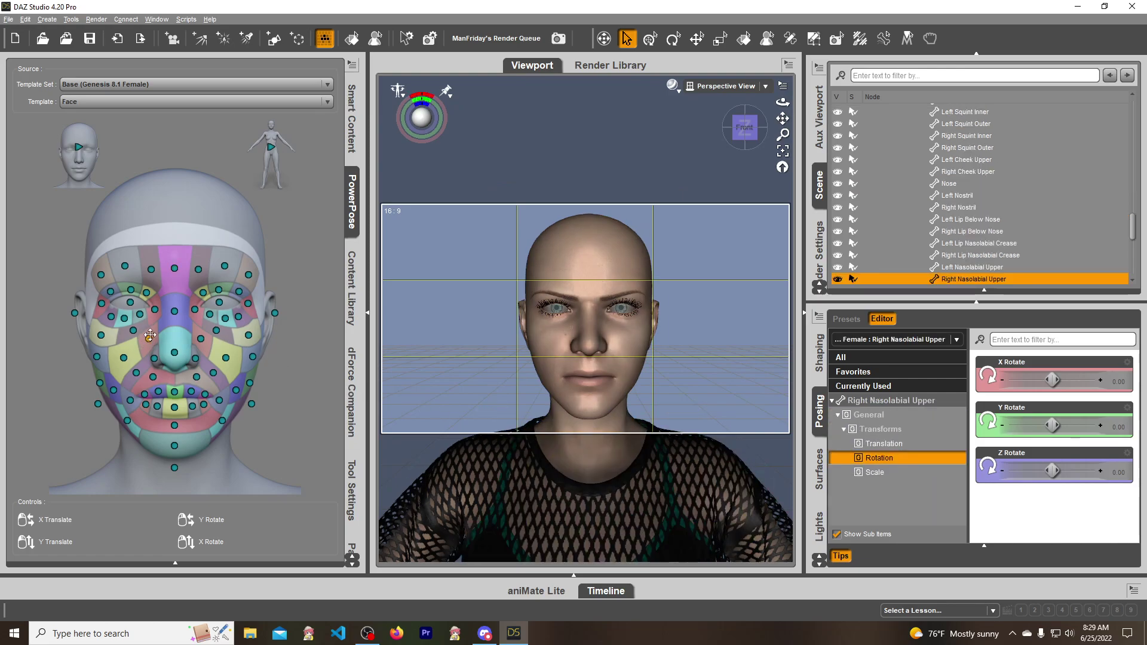
left_click(200, 338)
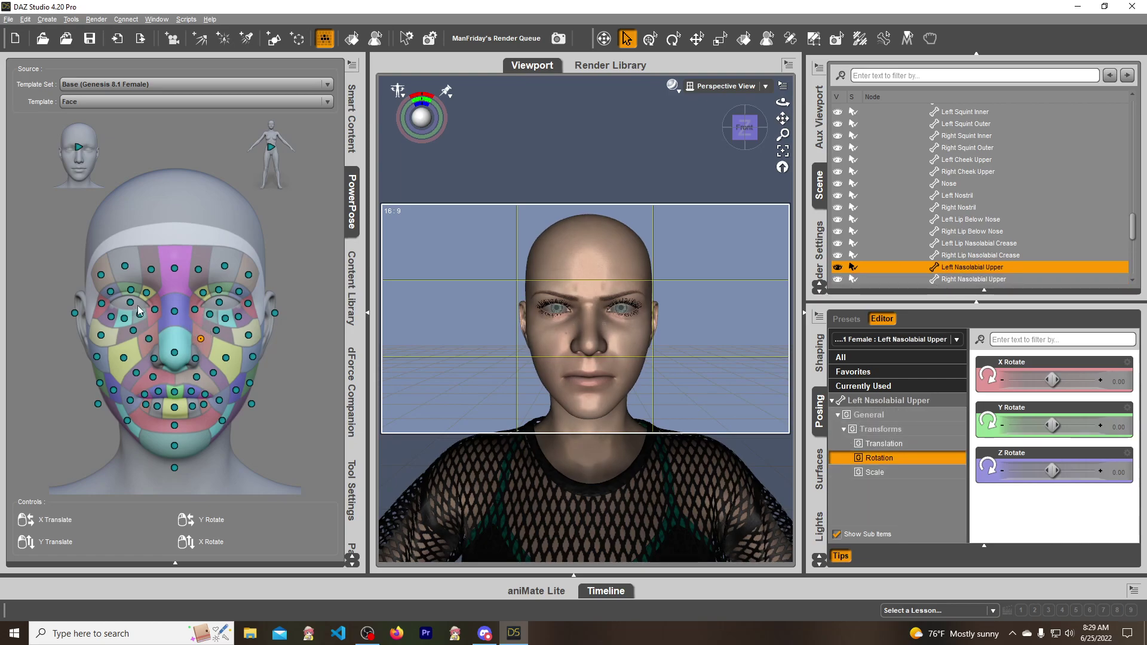
Select the figure's head and set its Eye Squint pose control to 70%.
left_click(825, 512)
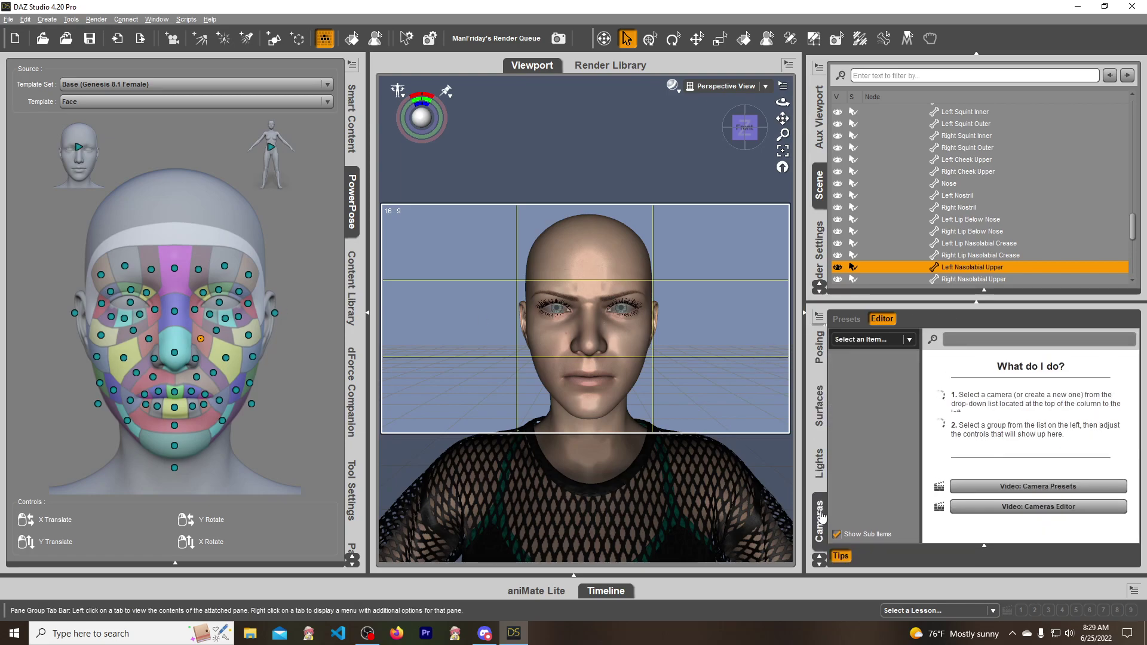
left_click(820, 358)
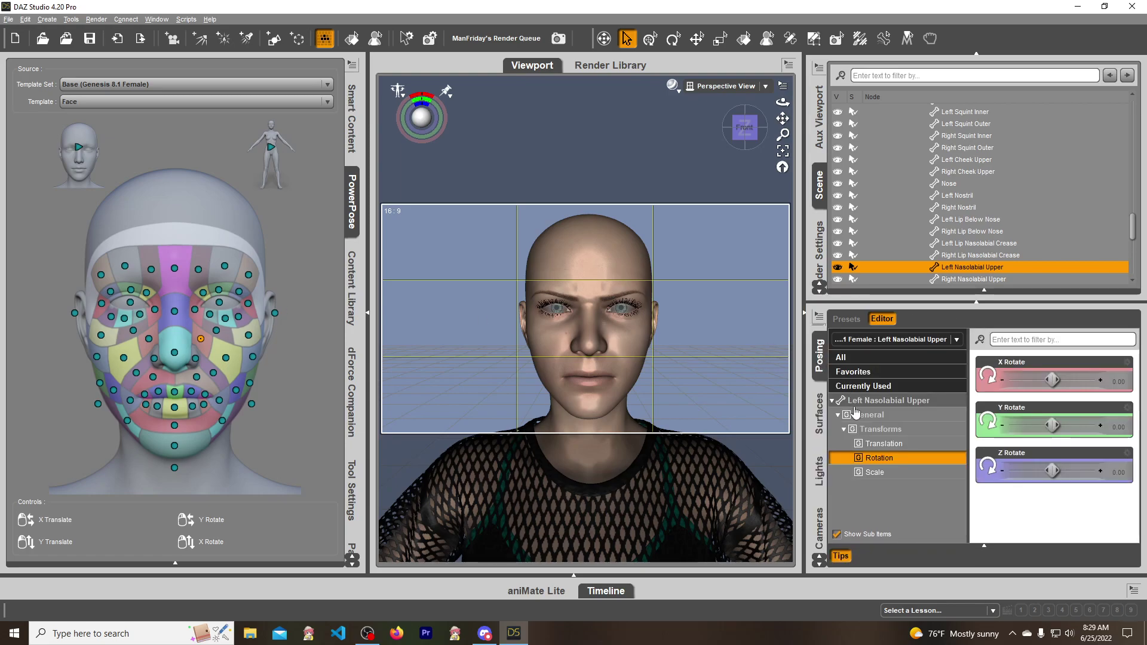
left_click(579, 271)
scroll(880, 505, "down", 3)
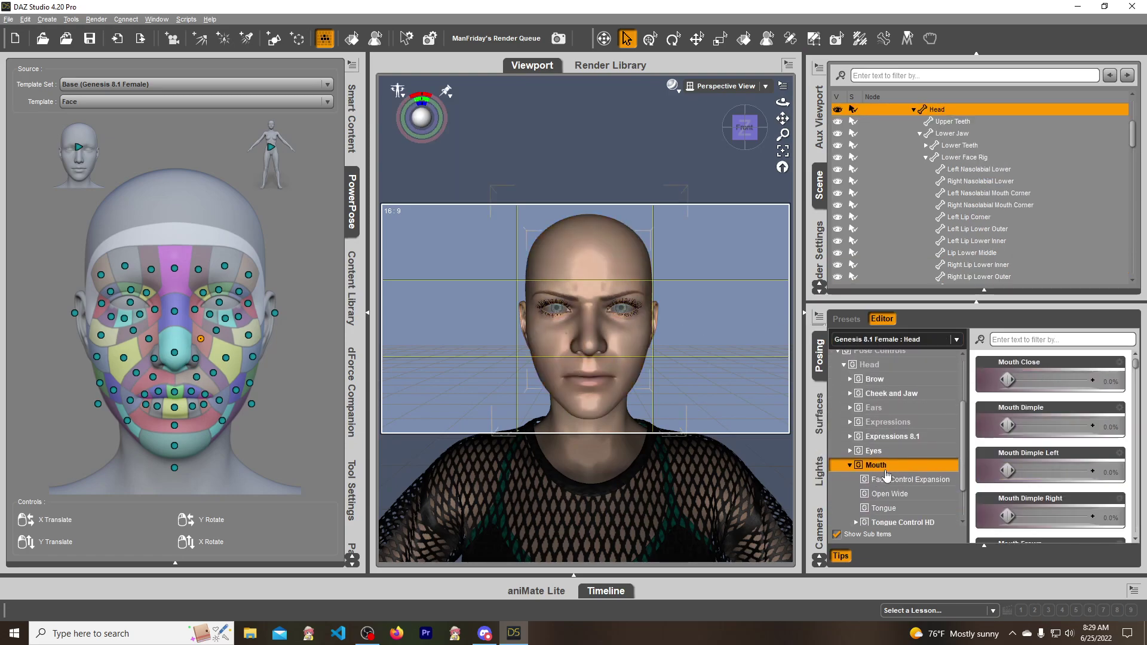
left_click(879, 451)
scroll(1040, 434, "down", 5)
left_click_drag(1008, 516, 1067, 517)
mouse_move(1056, 513)
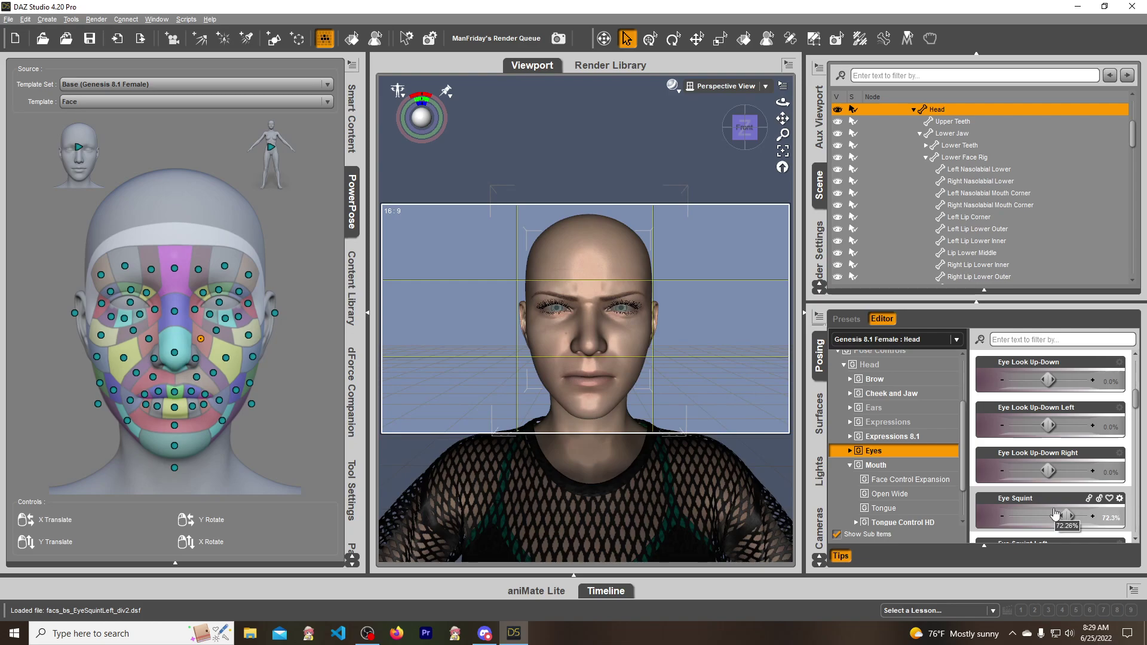
left_click(1106, 520)
type("70")
key("Return")
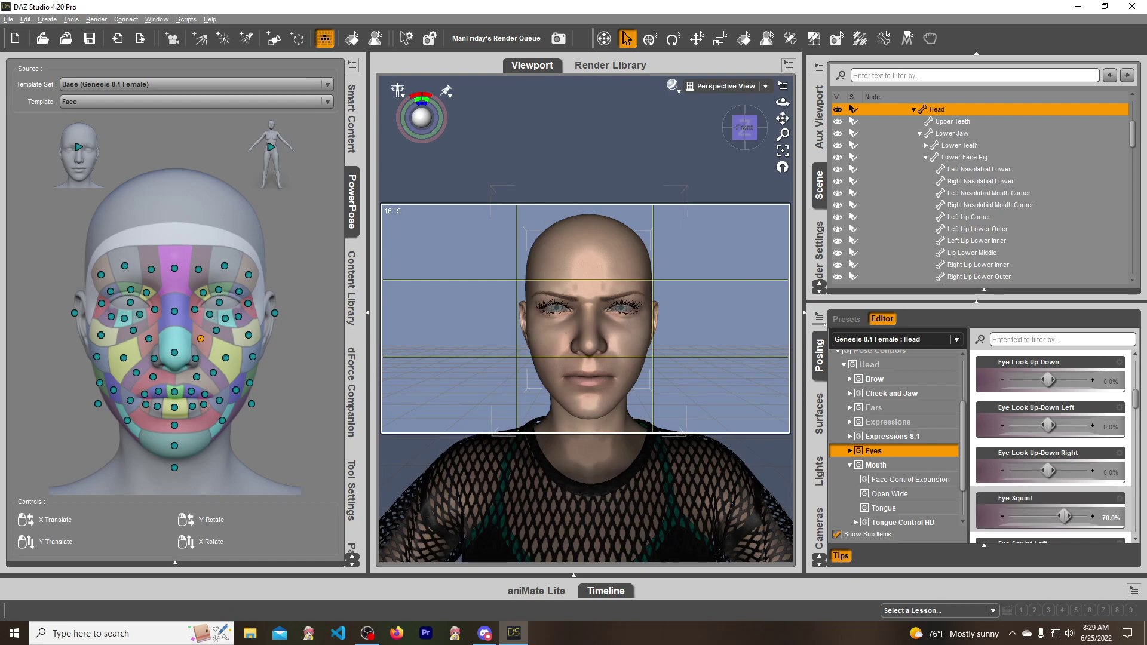
Reposition the Lip Below point slightly downward with PowerPose.
scroll(1038, 449, "down", 3)
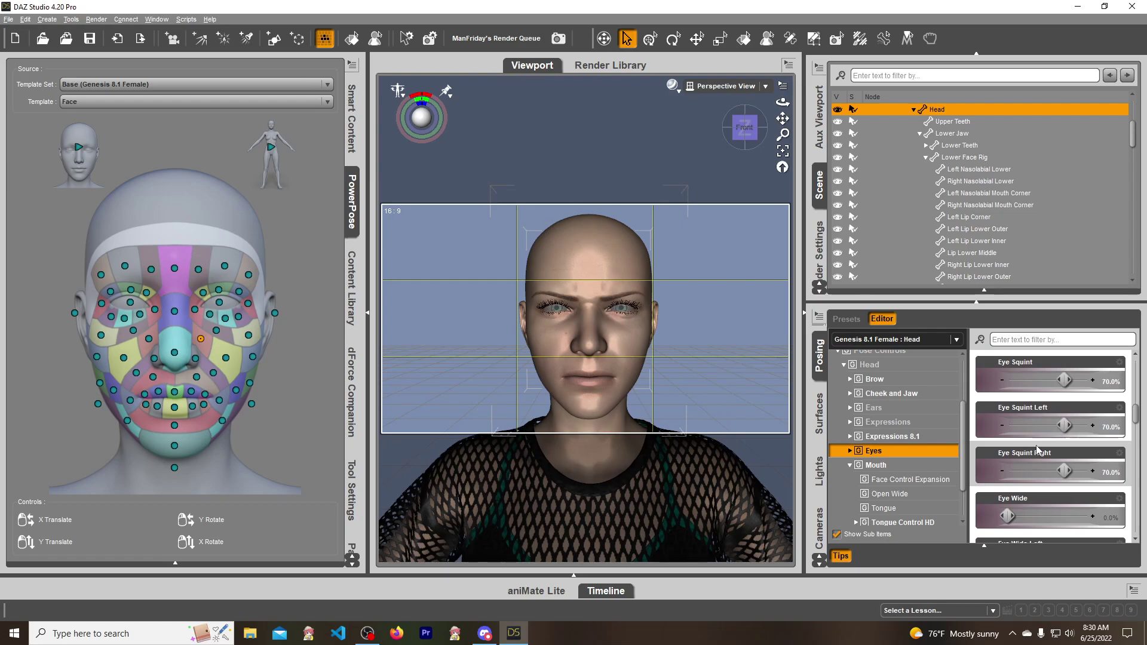
scroll(1038, 449, "down", 3)
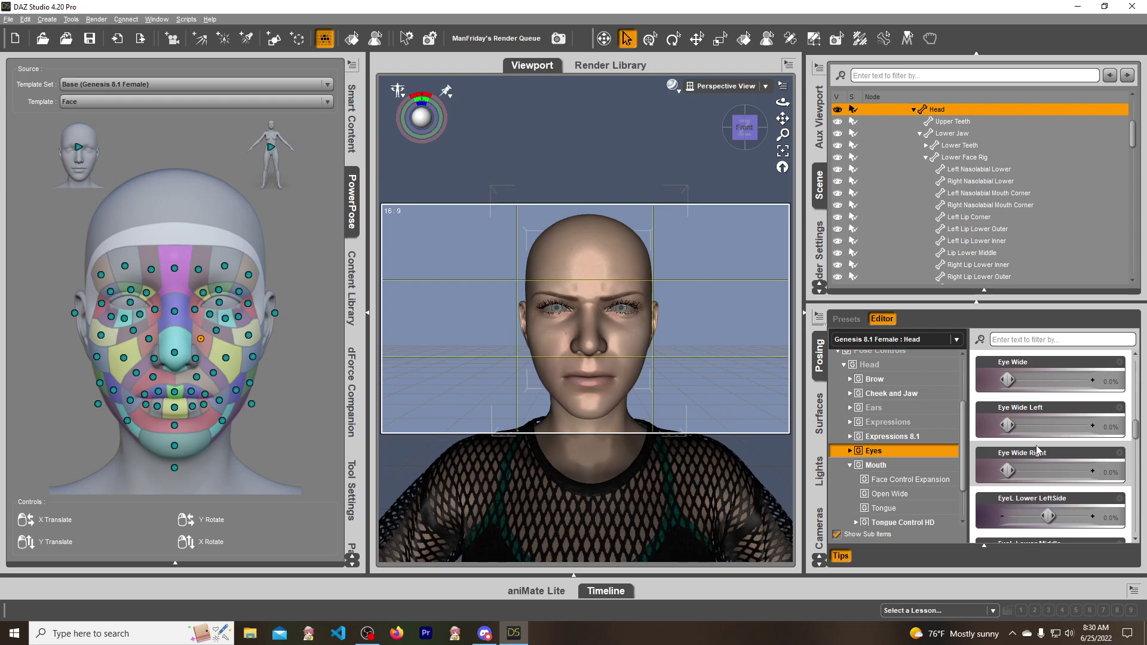
left_click(174, 426)
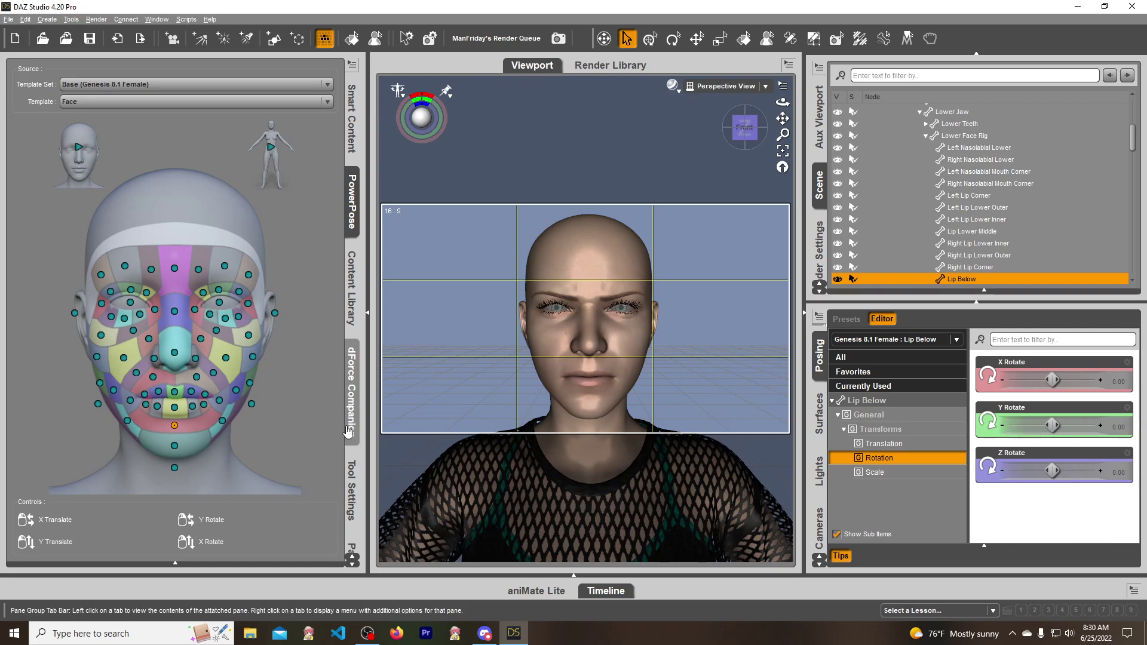
Select the whole Genesis 8.1 Female figure and enable Edit Mode for its parameters.
left_click(352, 547)
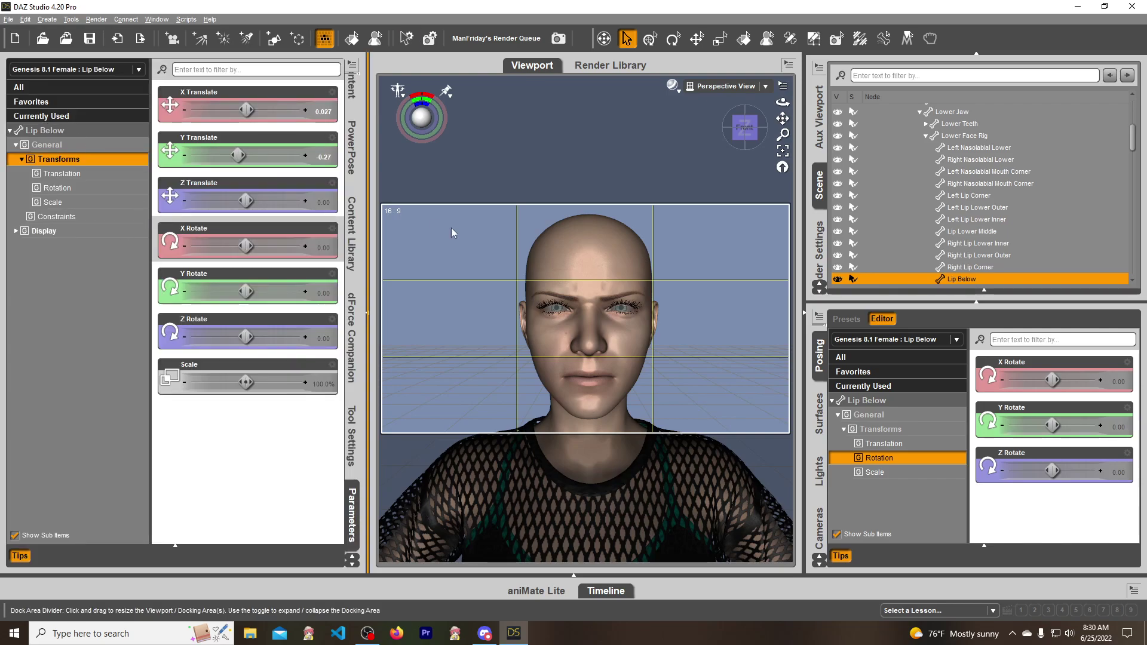
left_click(626, 265)
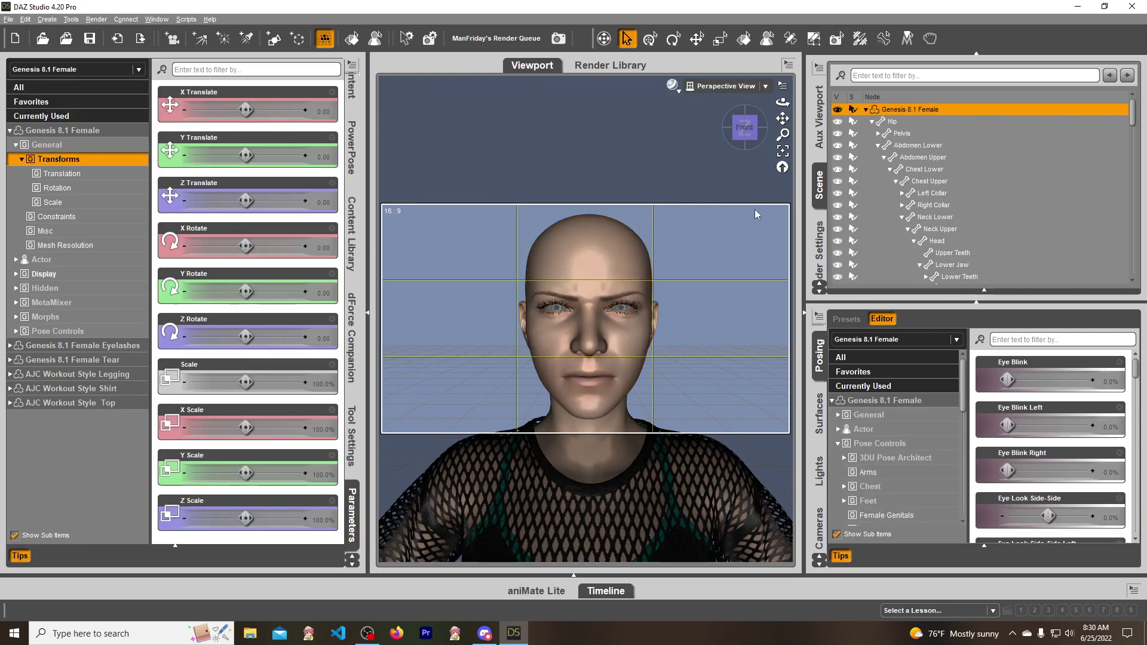
left_click(866, 109)
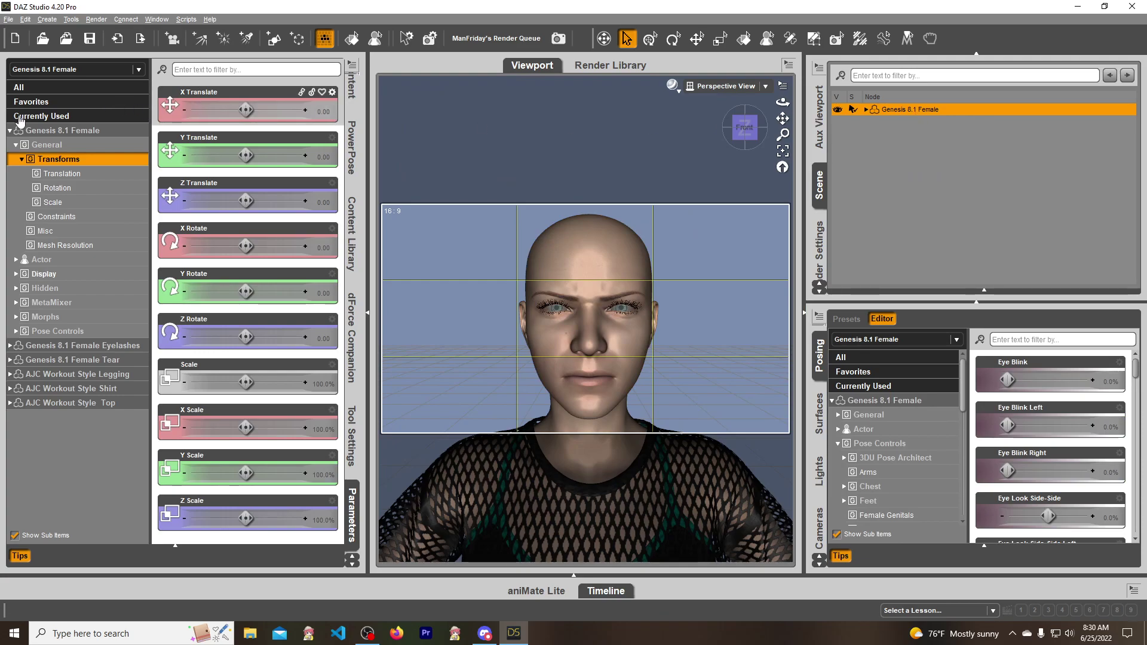
left_click(53, 131)
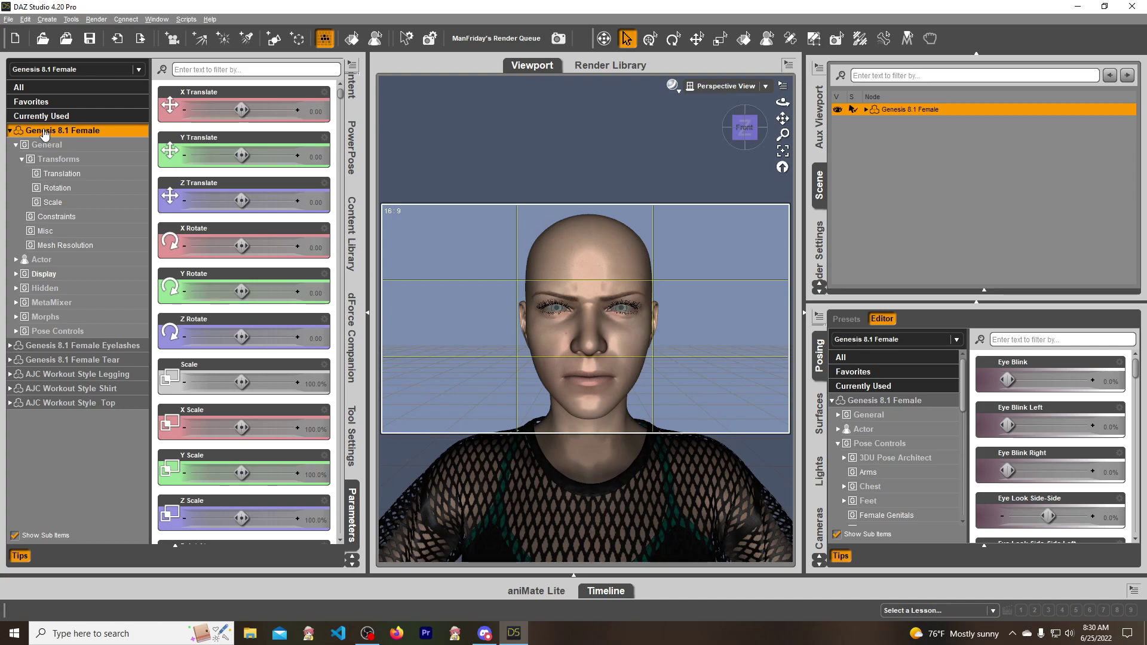
right_click(45, 132)
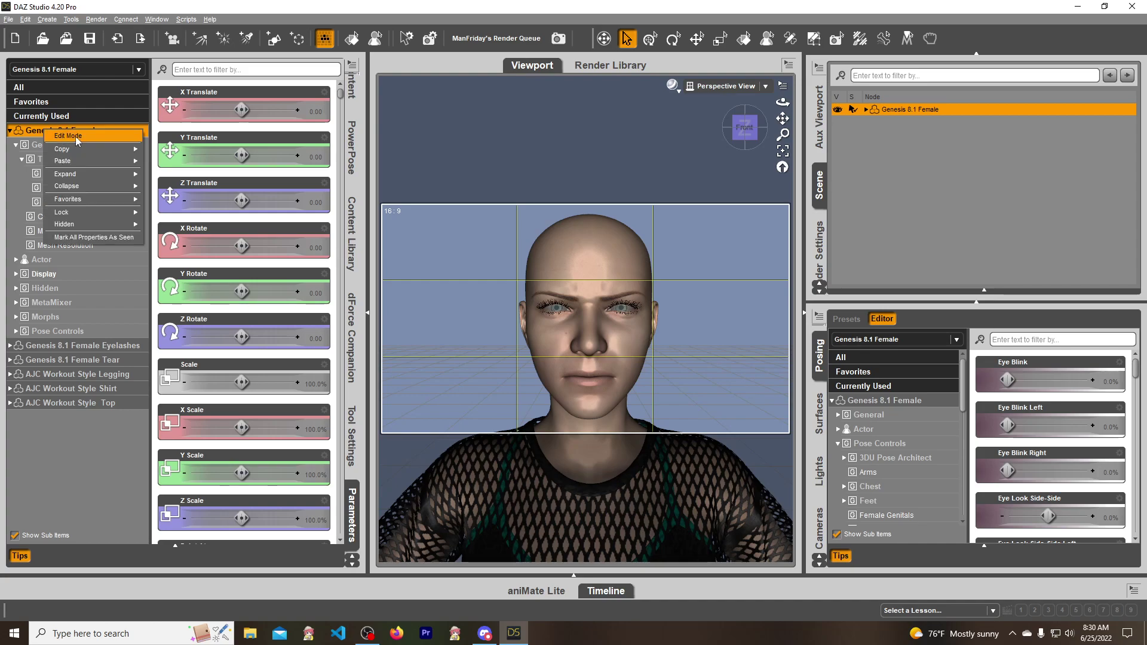
left_click(75, 137)
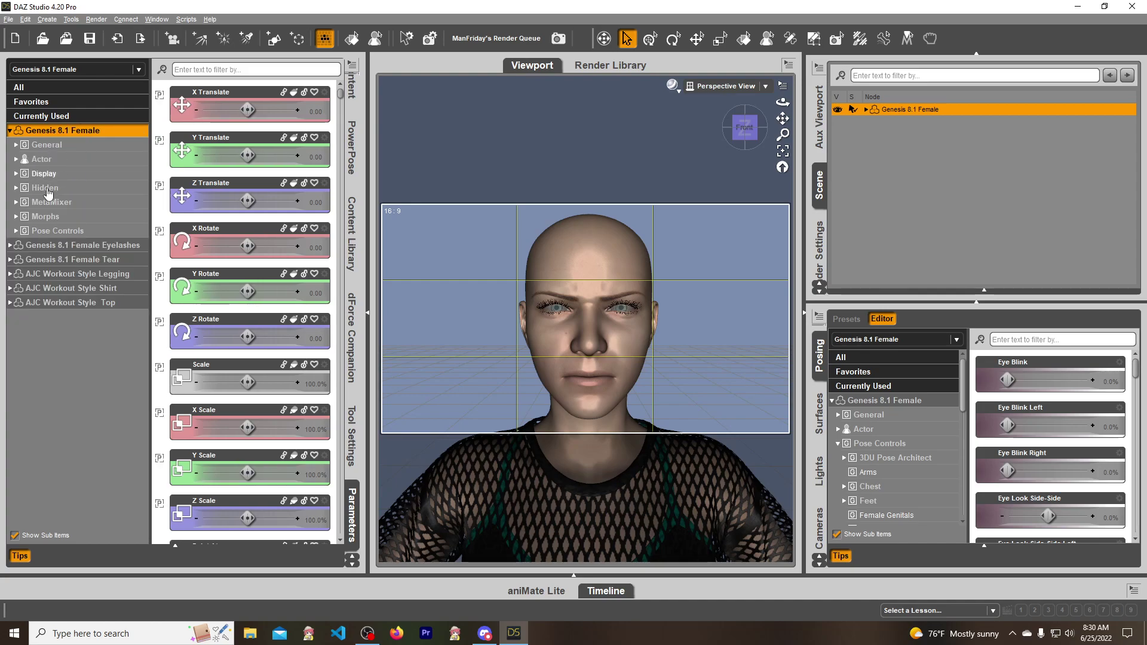
Show the Sacred Sage expressions within the figure's Pose Controls, Head, Expressions 8.1 property group.
left_click(15, 217)
left_click(16, 217)
left_click(15, 232)
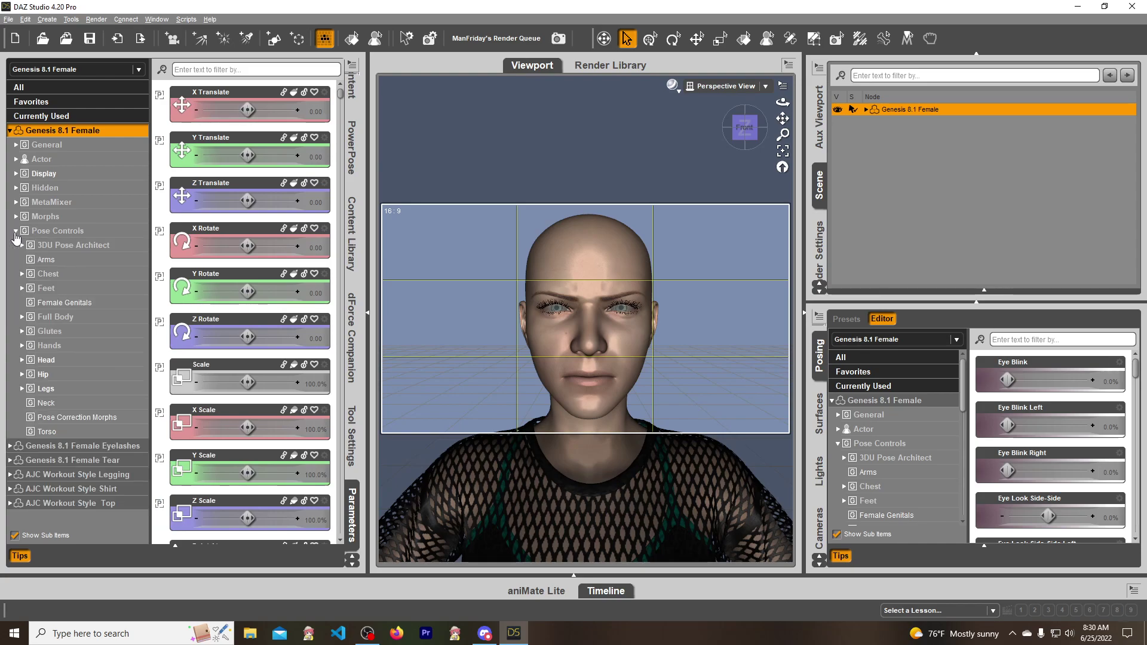
left_click(23, 361)
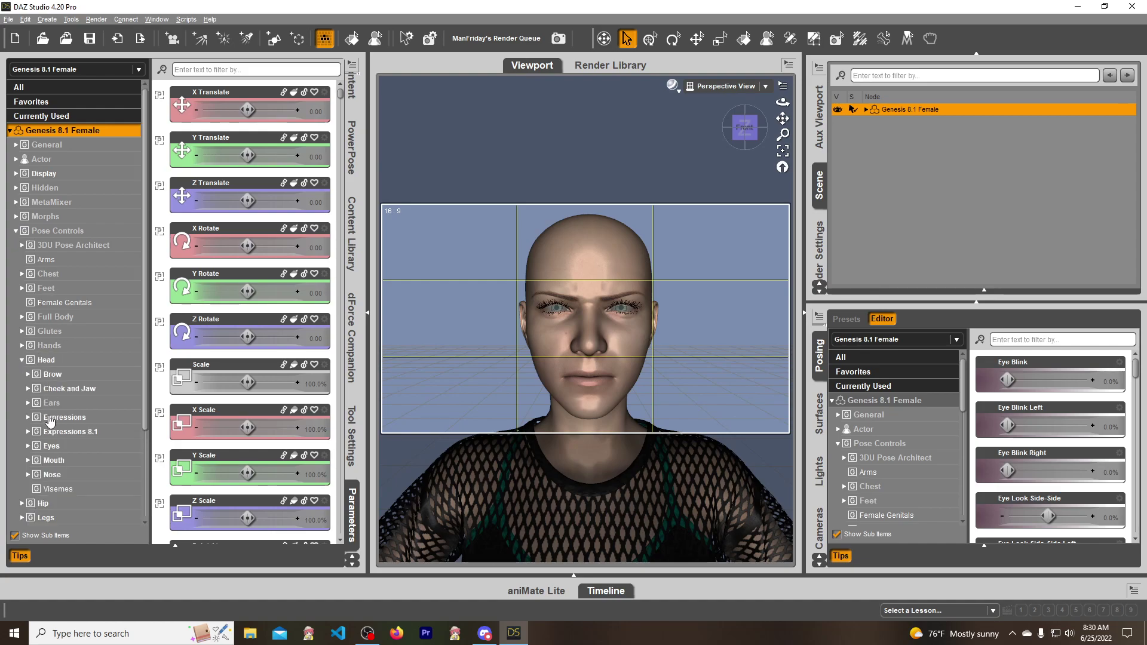
left_click(27, 433)
scroll(65, 442, "down", 3)
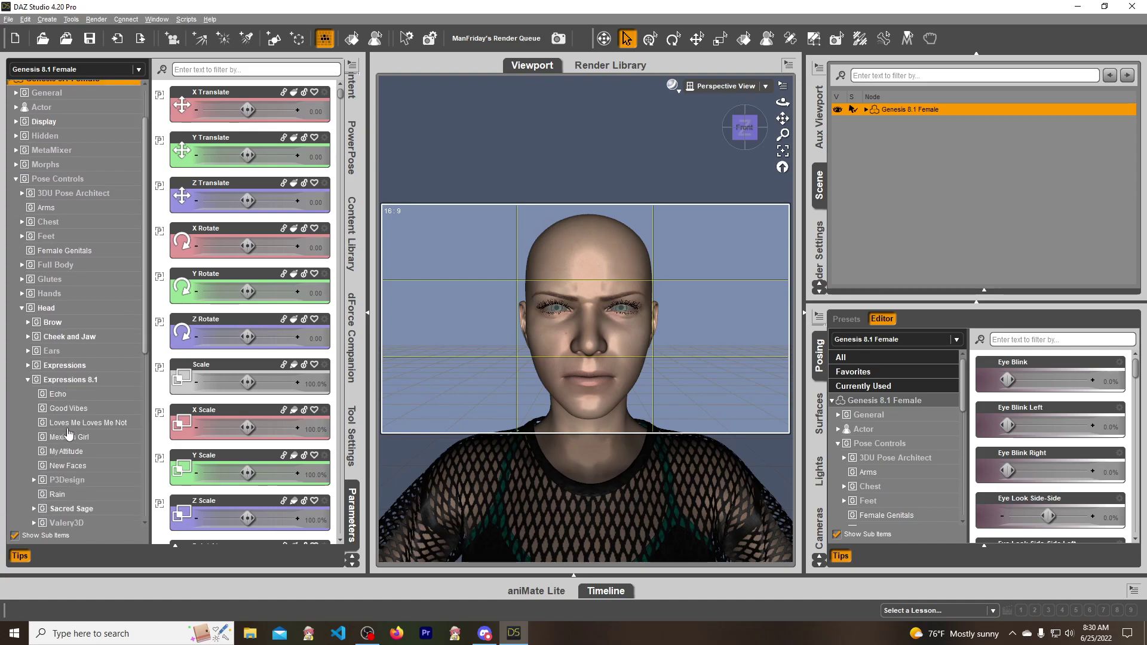
left_click(70, 441)
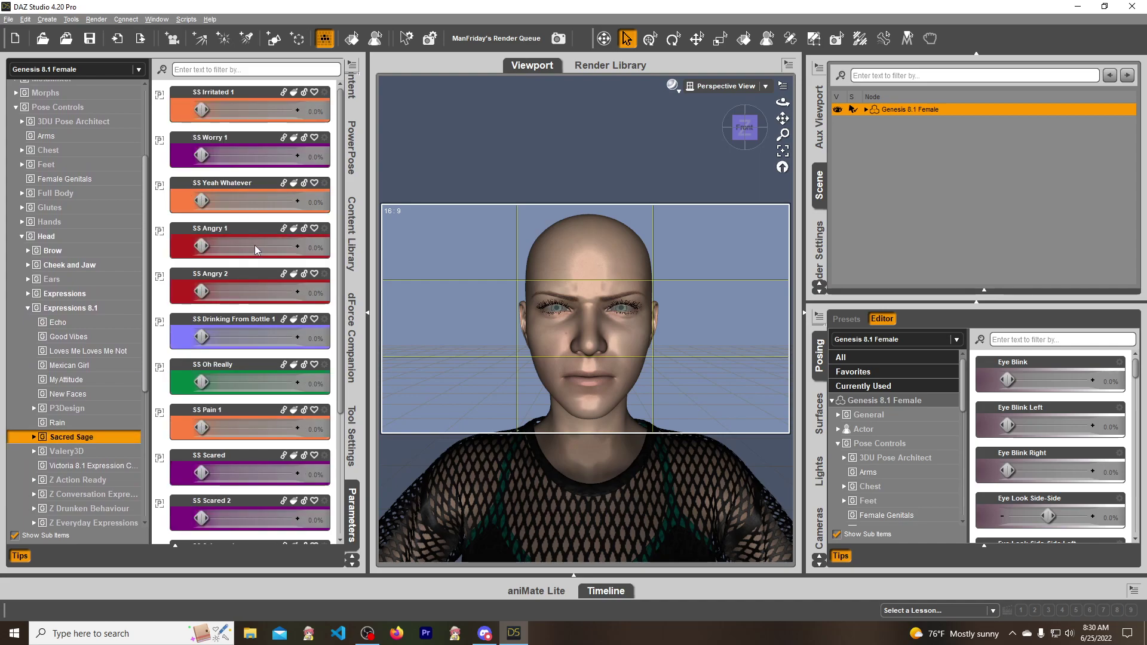
scroll(255, 245, "down", 5)
scroll(246, 280, "up", 3)
Start a new property in the Sacred Sage group with both its name and label set to SS Angry 3.
right_click(81, 438)
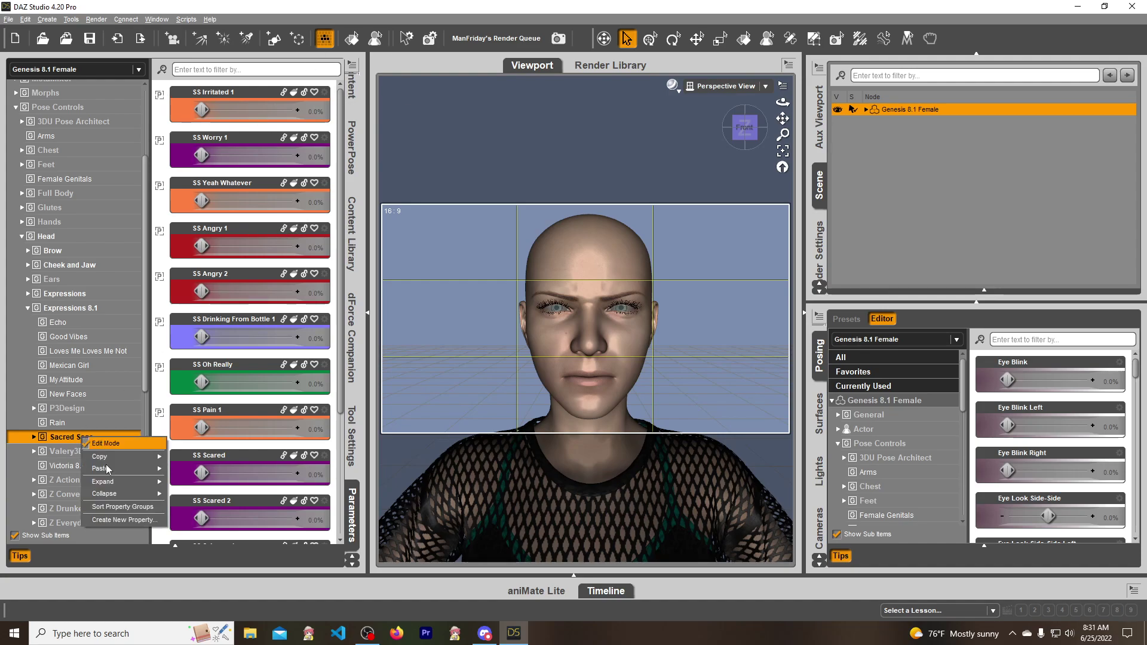
left_click(126, 521)
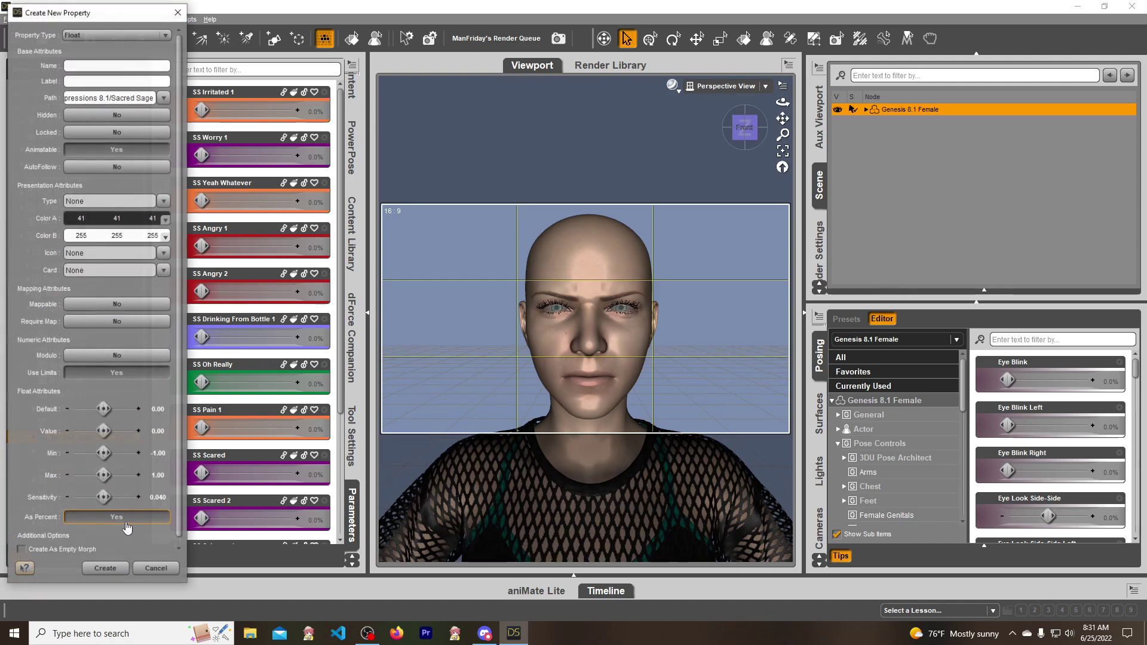
left_click_drag(70, 17, 687, 26)
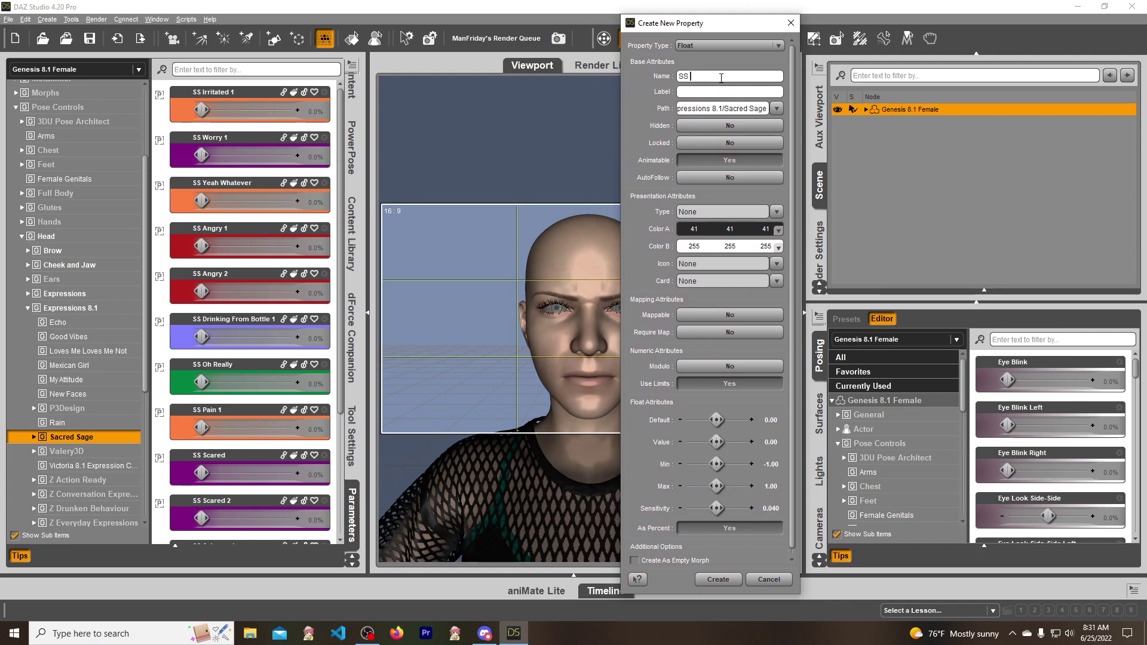
type("Angry 3")
left_click(733, 91)
type("SS Angry 3")
Set the new property's presentation type to Modifier/Pose and make Color A and Color B red (255, 0, 0).
left_click(777, 212)
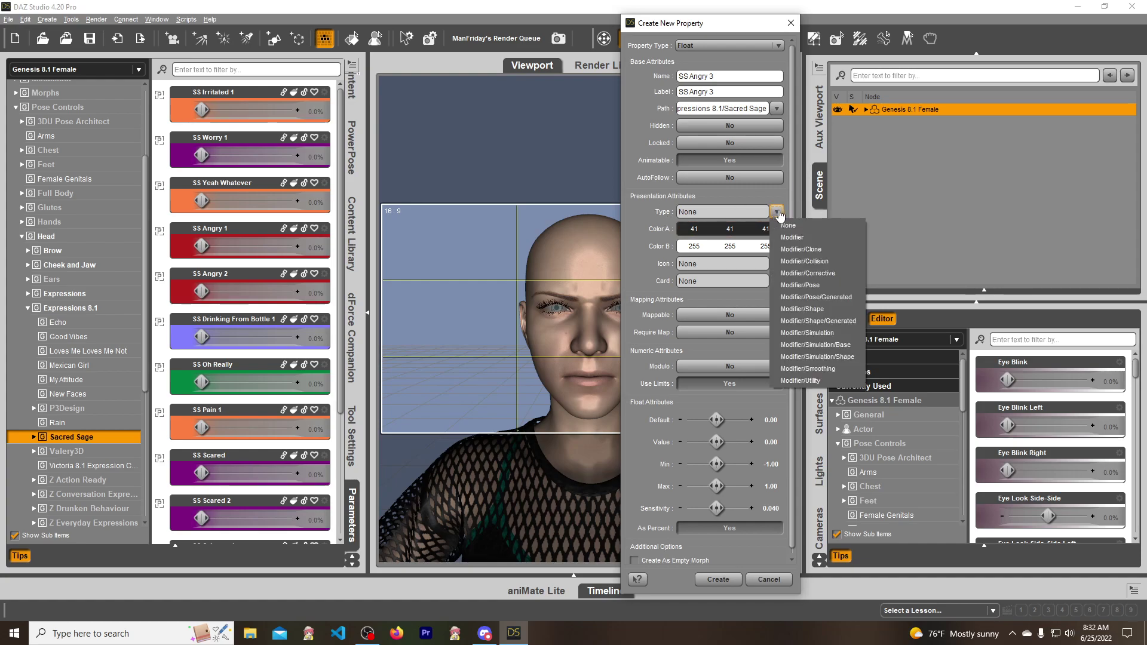
left_click(818, 287)
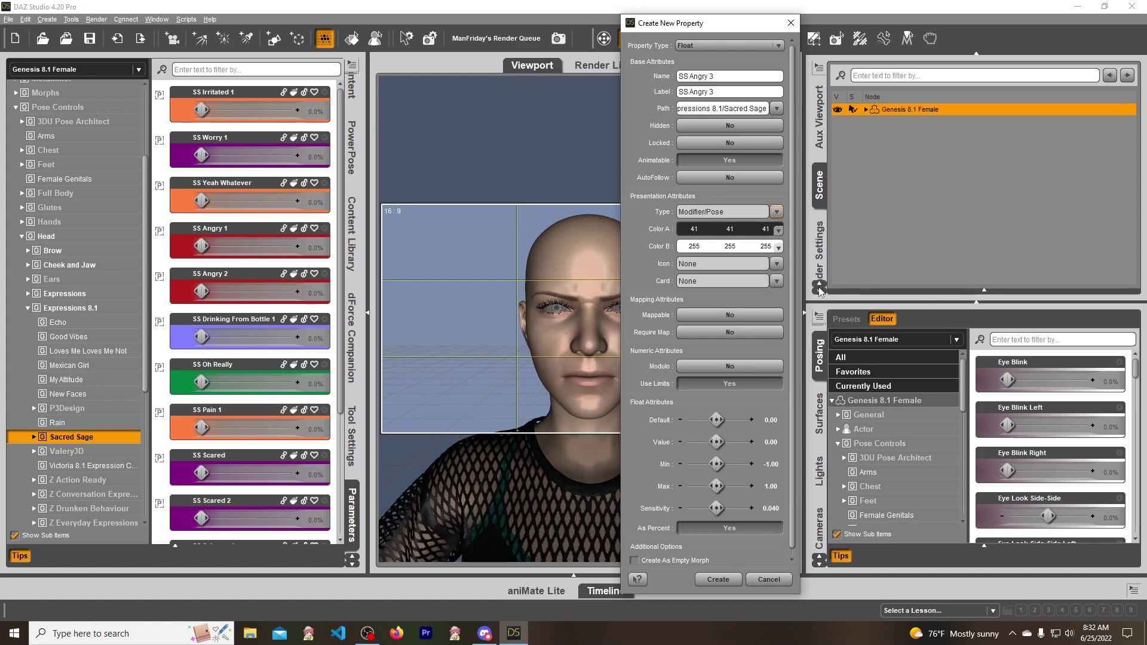
left_click(715, 230)
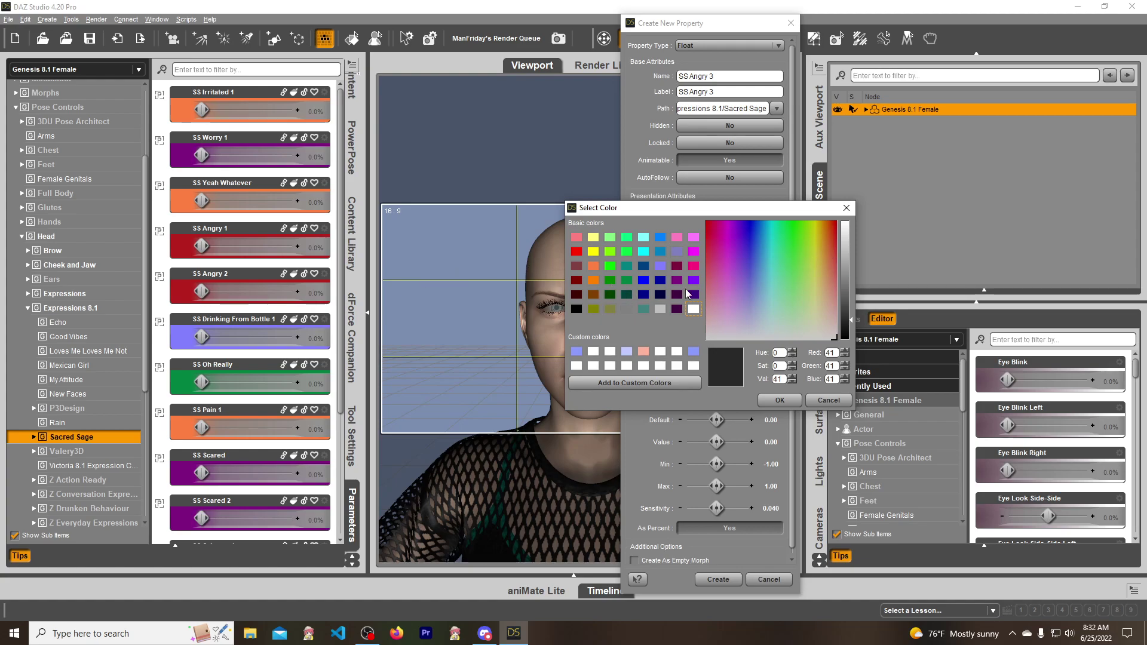
left_click(576, 252)
left_click(776, 401)
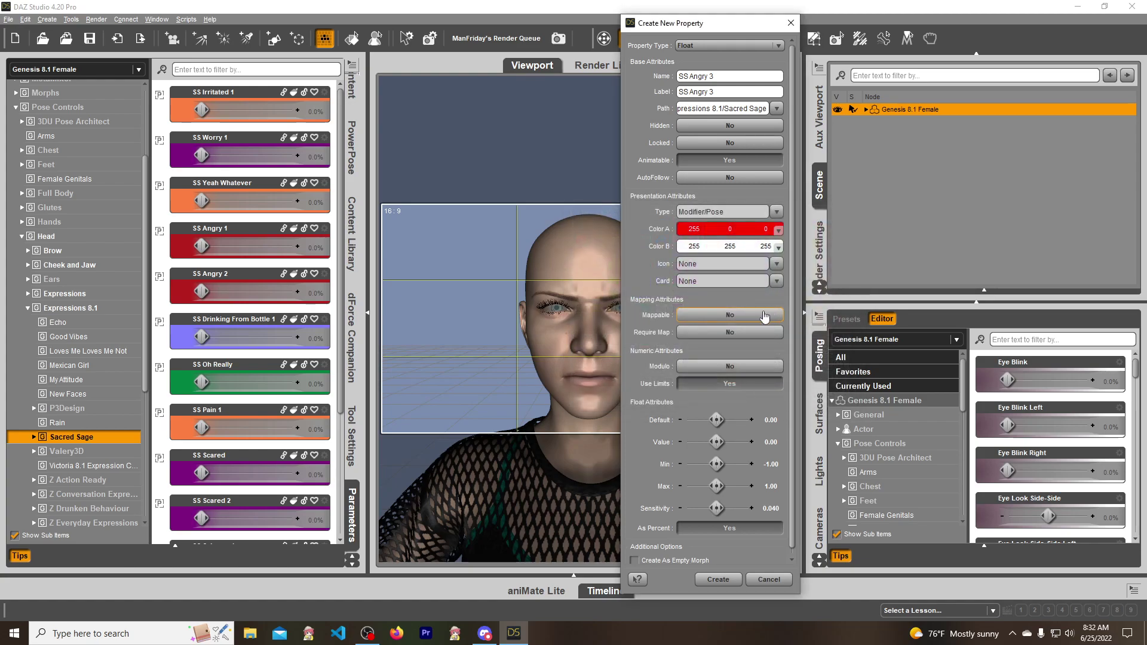
left_click(705, 247)
left_click(577, 252)
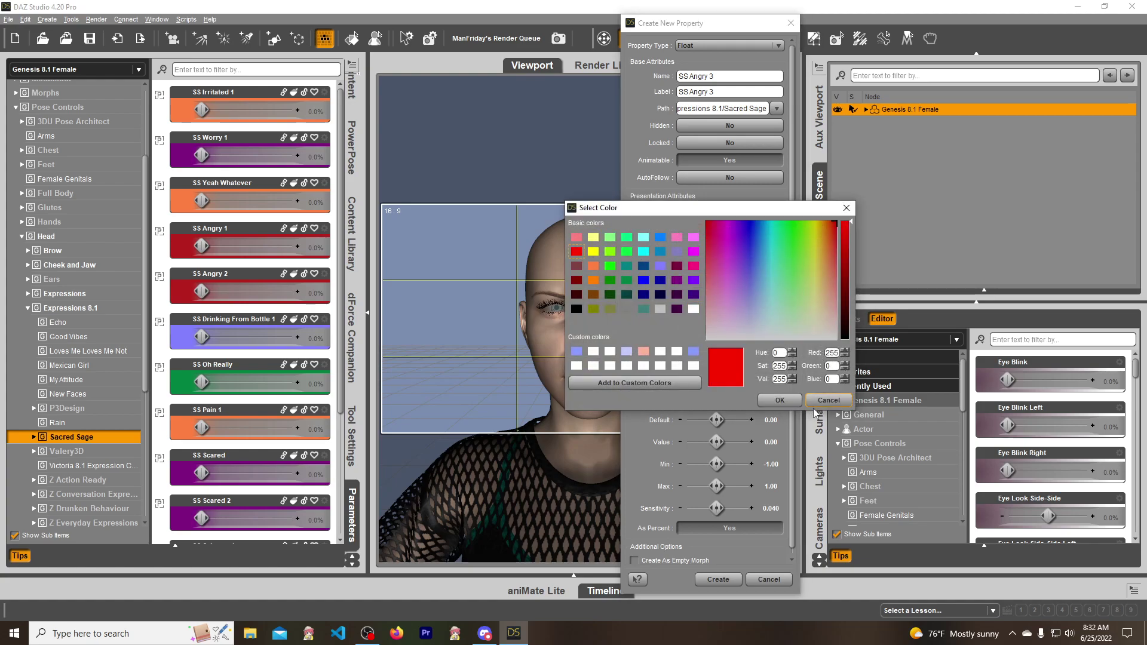
left_click(777, 401)
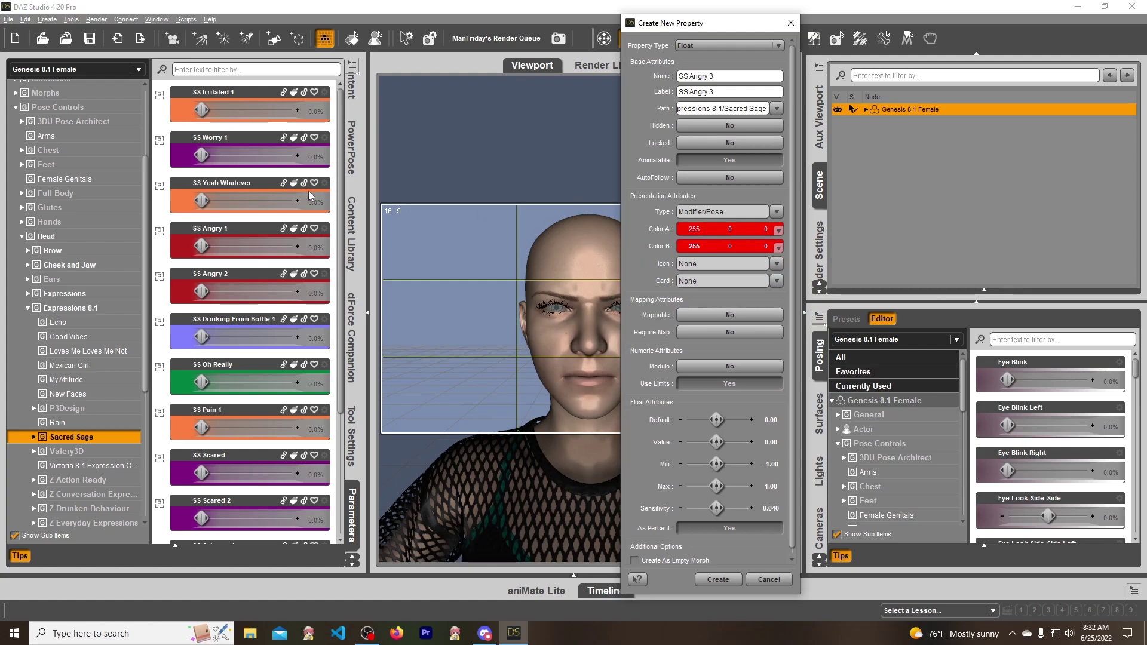
Set the new property's minimum to 0 and create it.
left_click(770, 464)
type("0")
key("Return")
left_click(719, 580)
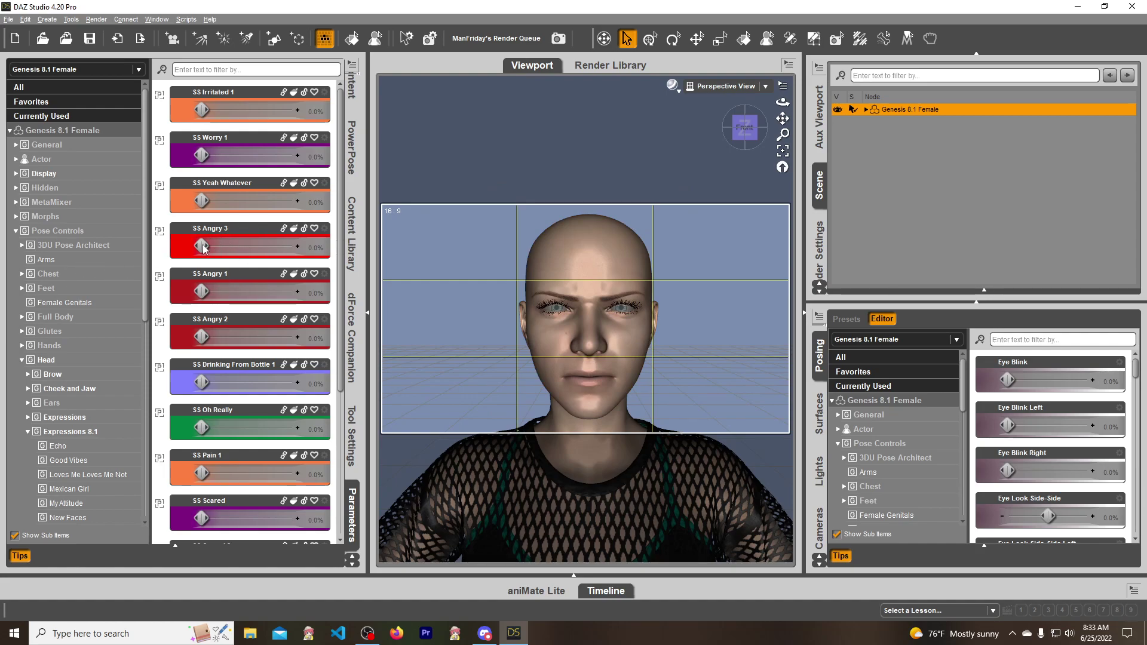
Set SS Angry 3 to 100% and start an ERC Freeze on it with Attenuate enabled.
left_click_drag(208, 246, 317, 250)
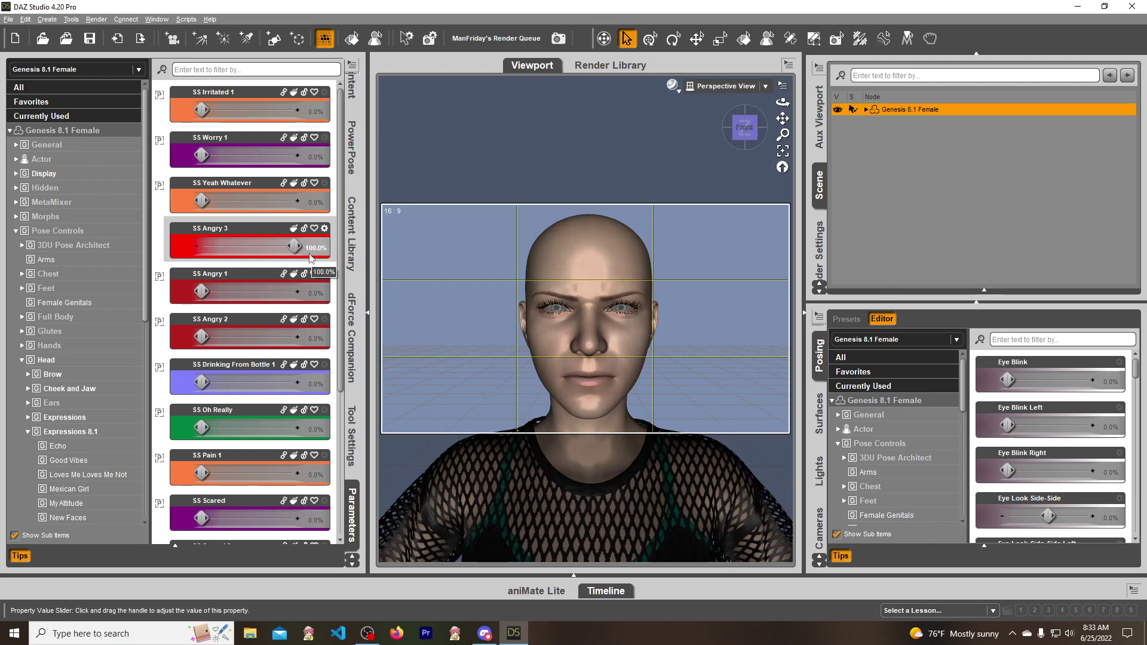
right_click(311, 247)
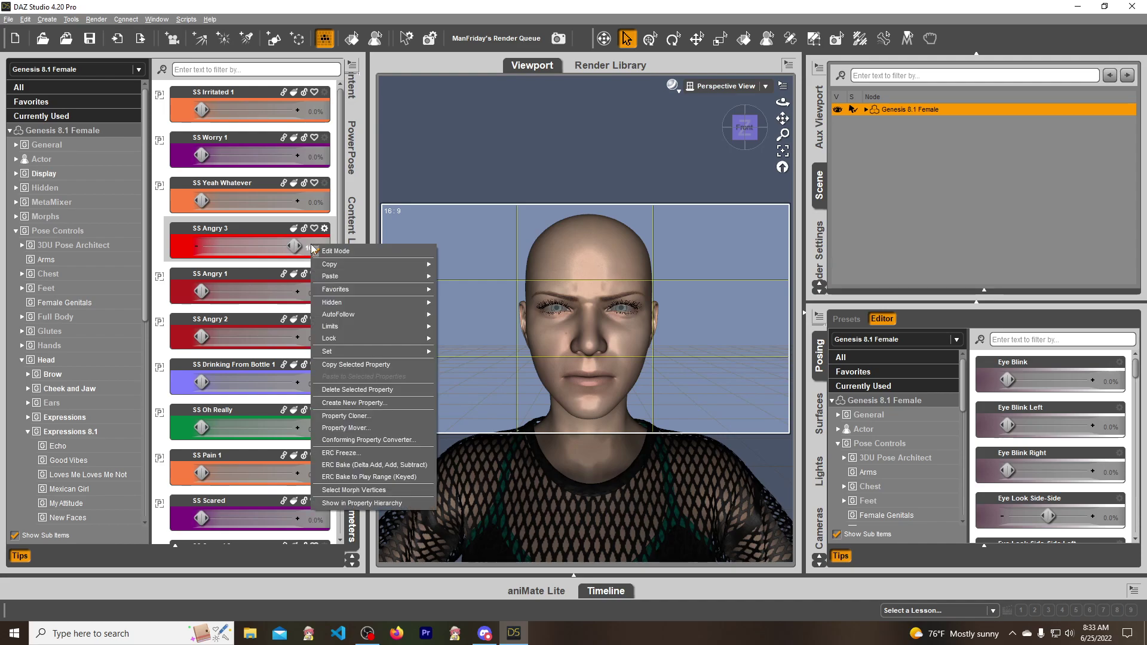
left_click(353, 454)
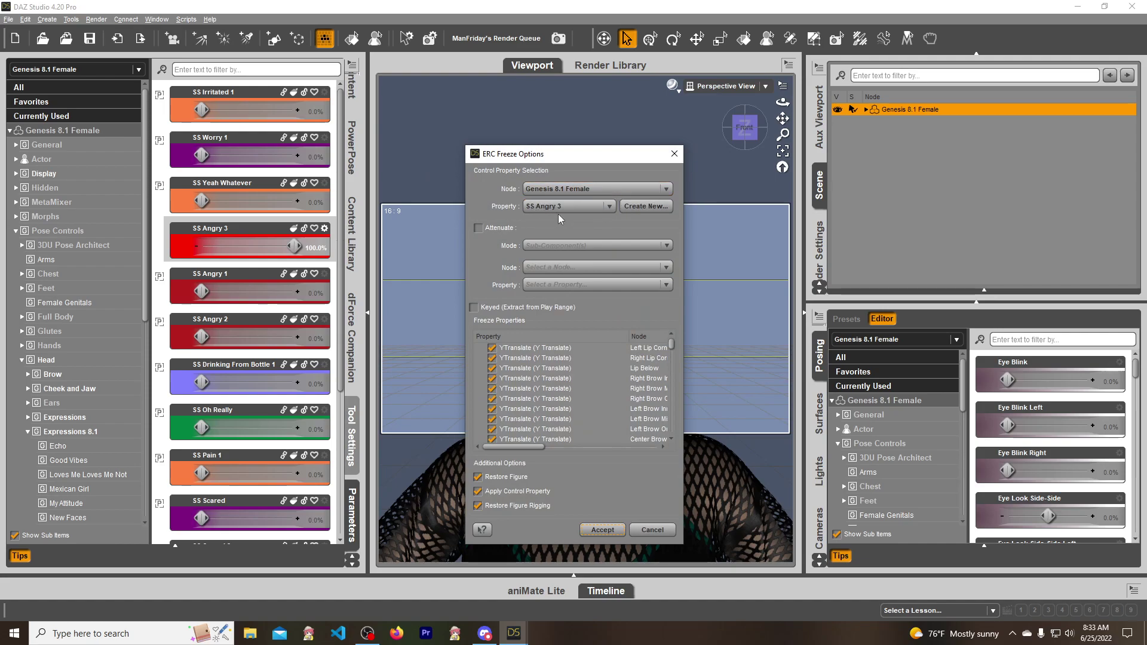
left_click(478, 228)
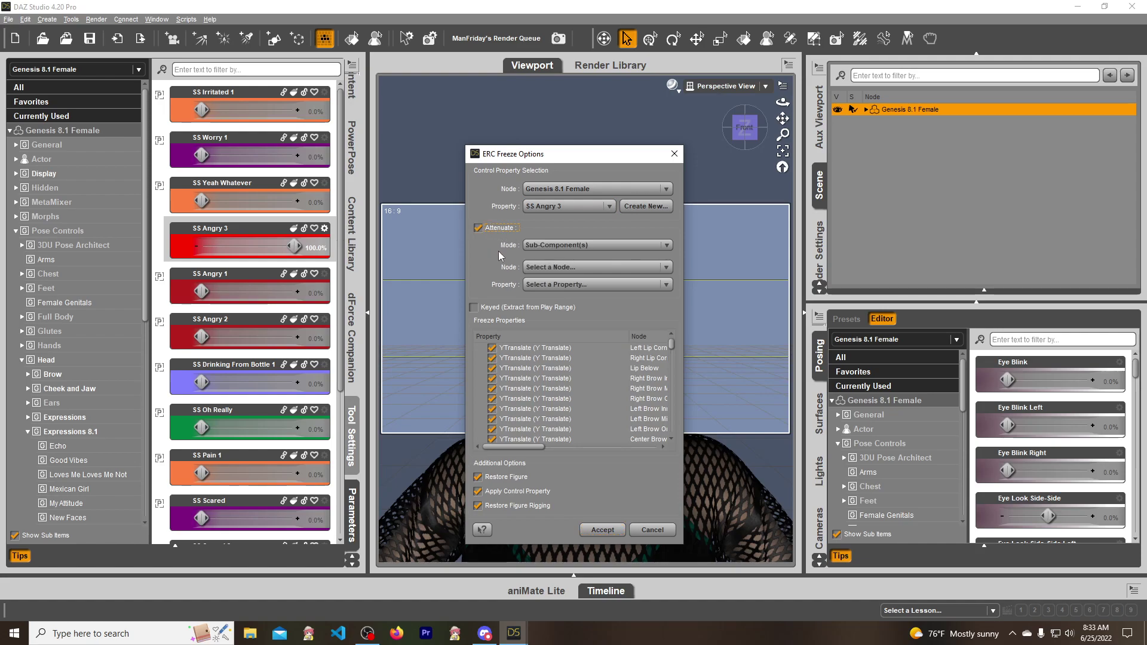
left_click(563, 270)
left_click(531, 285)
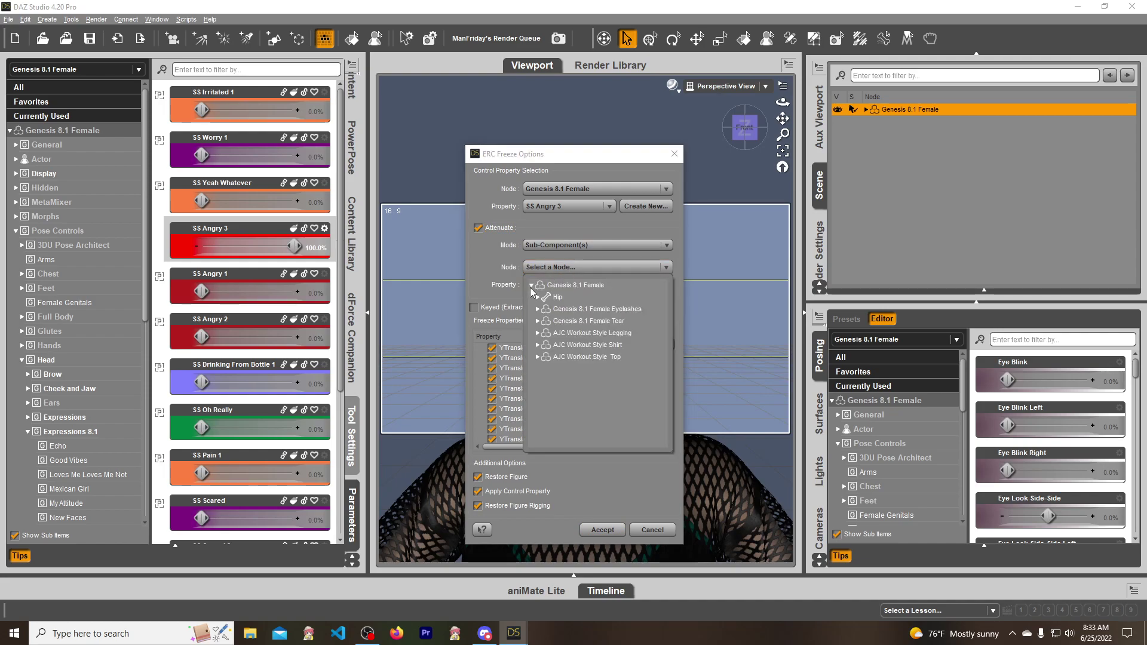
left_click(537, 297)
left_click(543, 320)
left_click(550, 333)
left_click(556, 345)
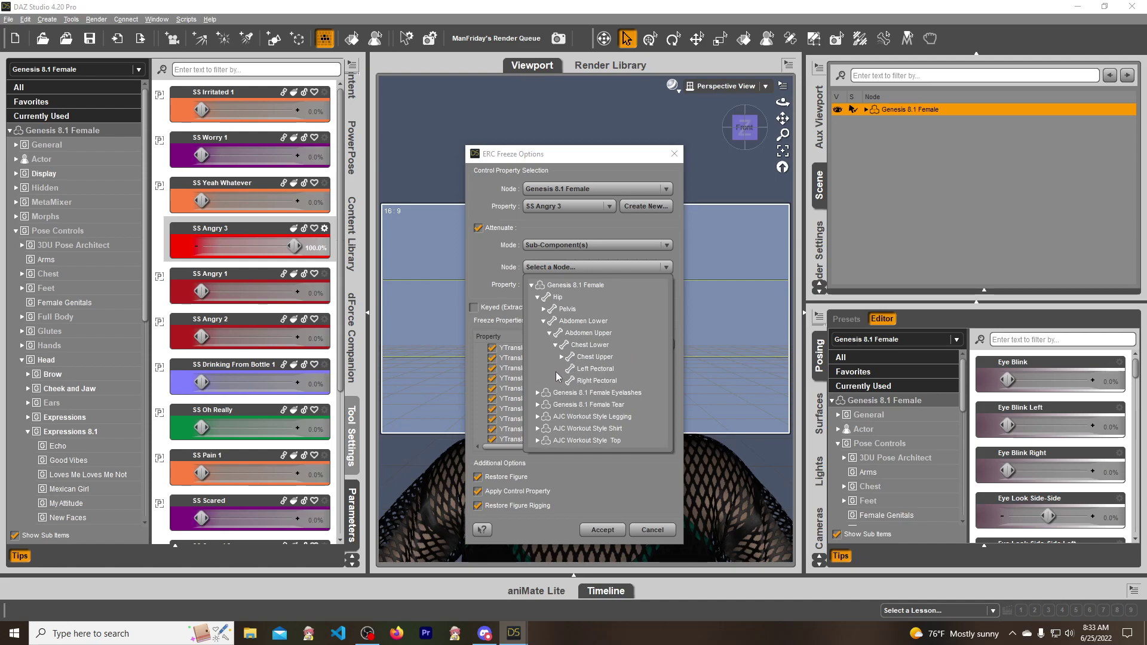
left_click(504, 367)
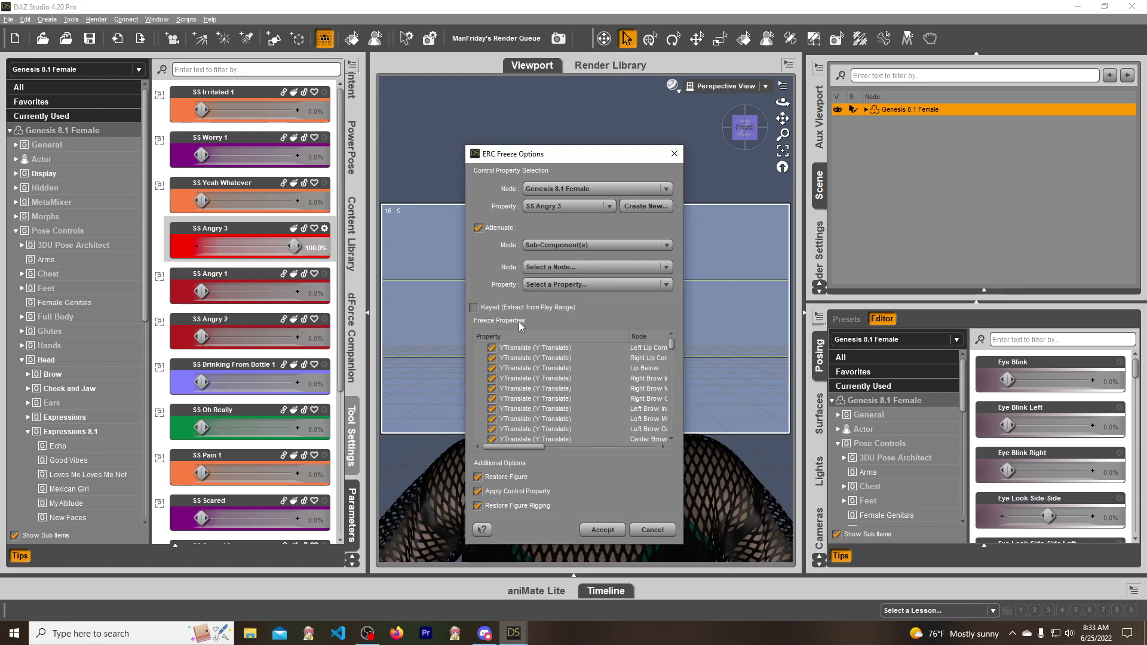
Choose the Genesis 8.1 Female Head, under Neck Upper, as the attenuation node for the ERC Freeze.
left_click(577, 267)
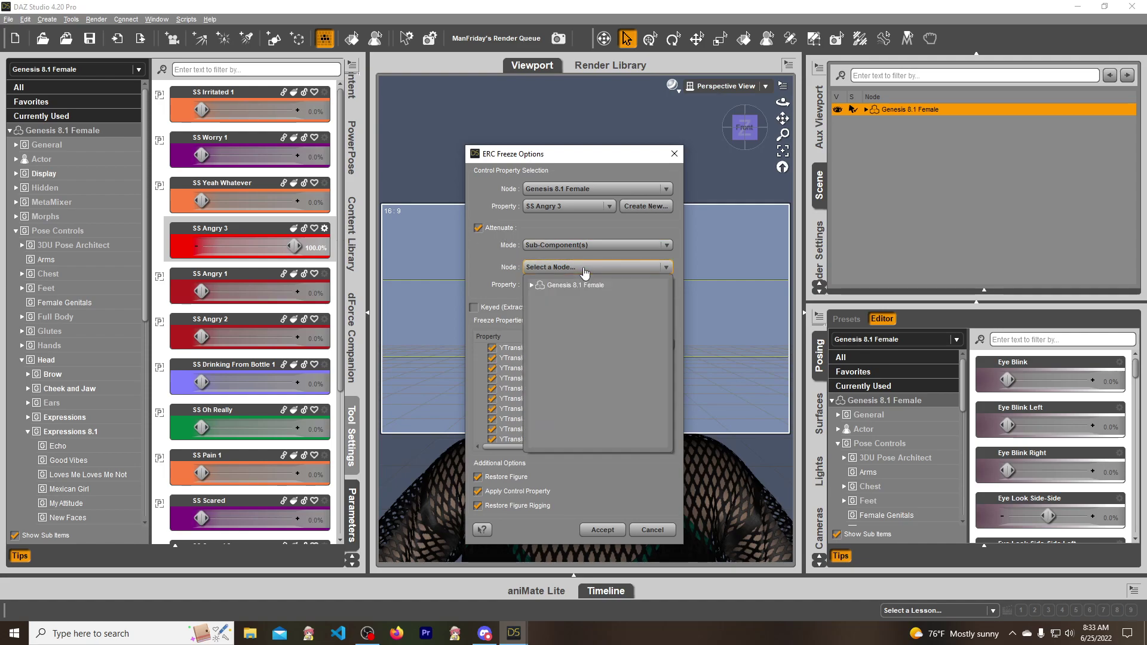
left_click(531, 285)
left_click(538, 297)
left_click(544, 321)
left_click(550, 333)
left_click(555, 345)
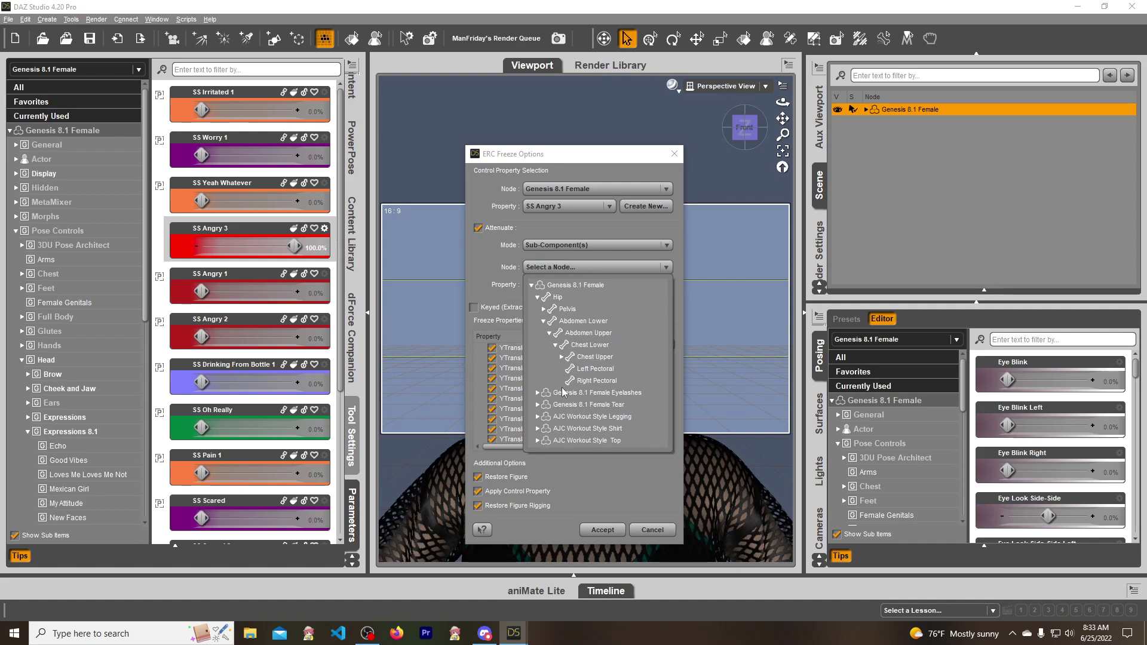
left_click(561, 357)
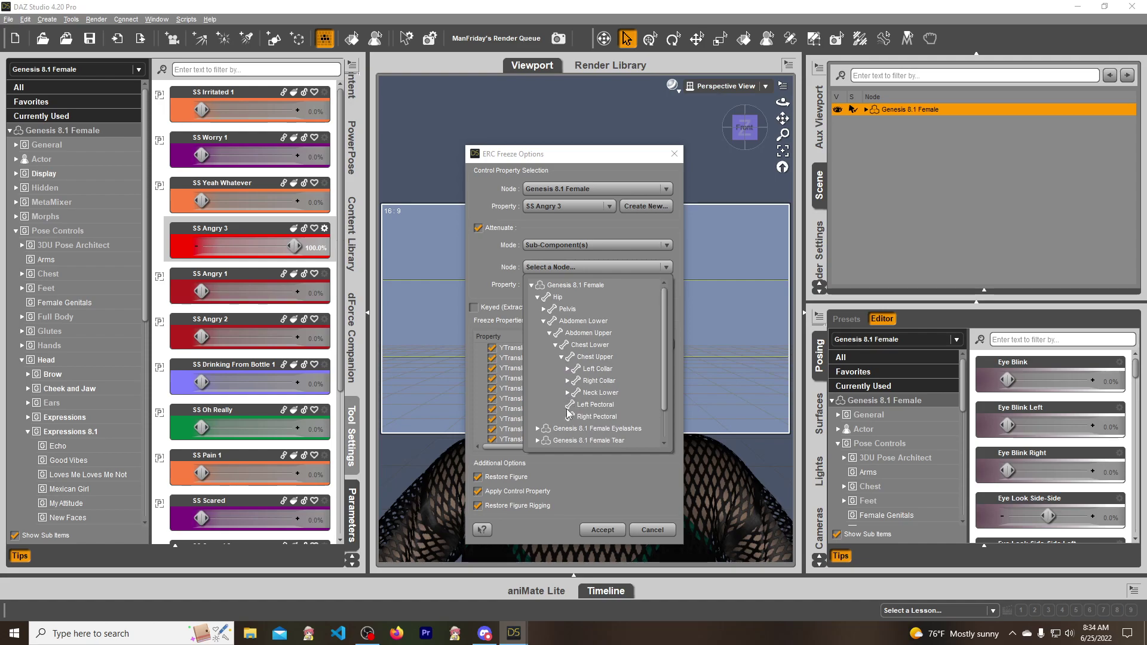
left_click(567, 393)
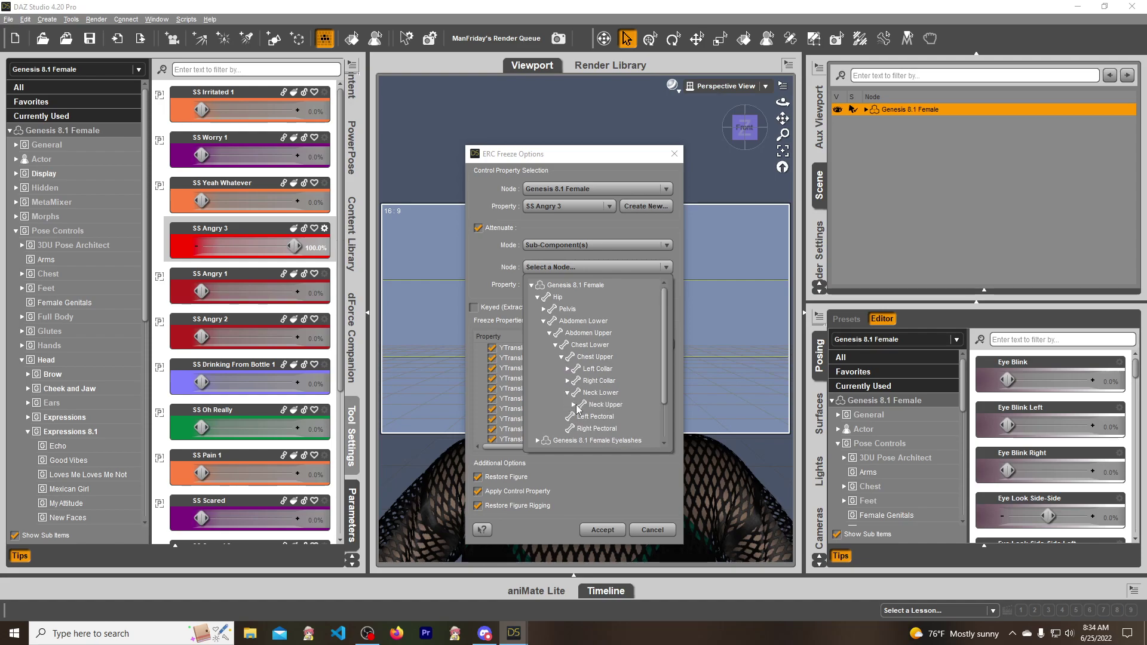
left_click(575, 405)
left_click(589, 417)
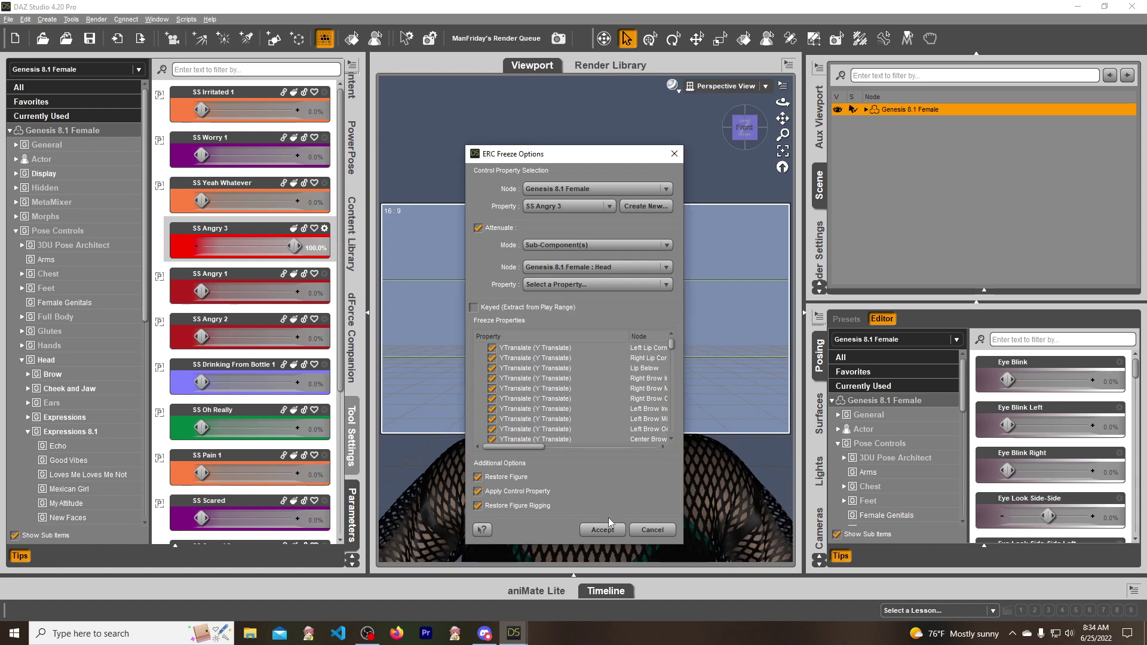
Review the list of properties to freeze and accept the ERC Freeze with all of them included.
scroll(558, 383, "down", 10)
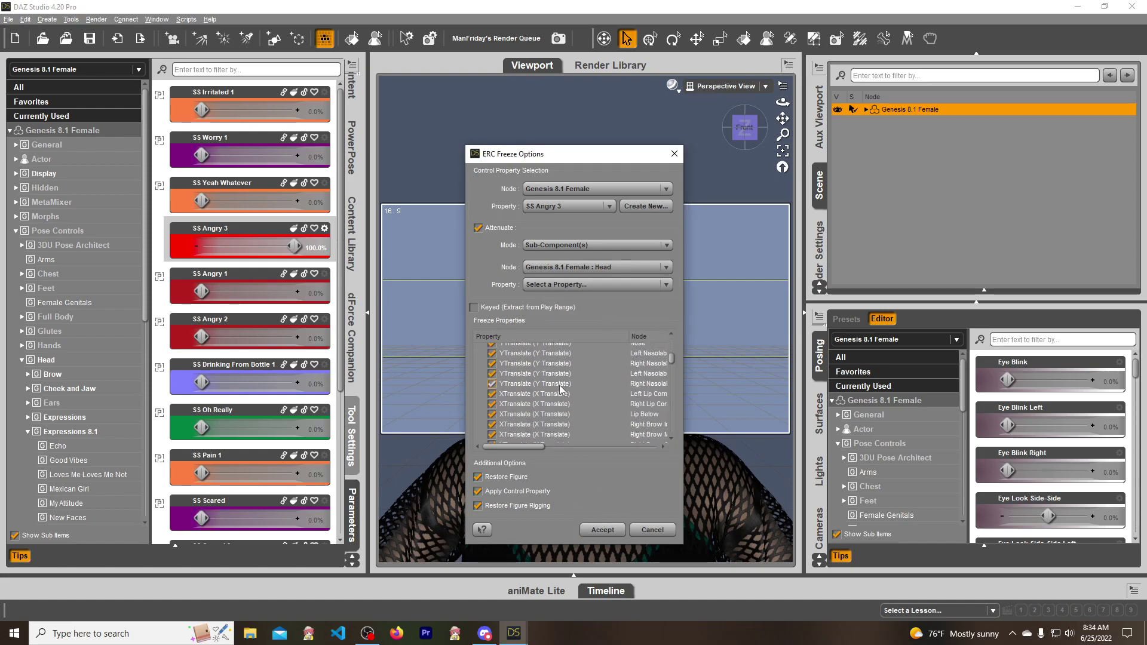
scroll(558, 392, "down", 3)
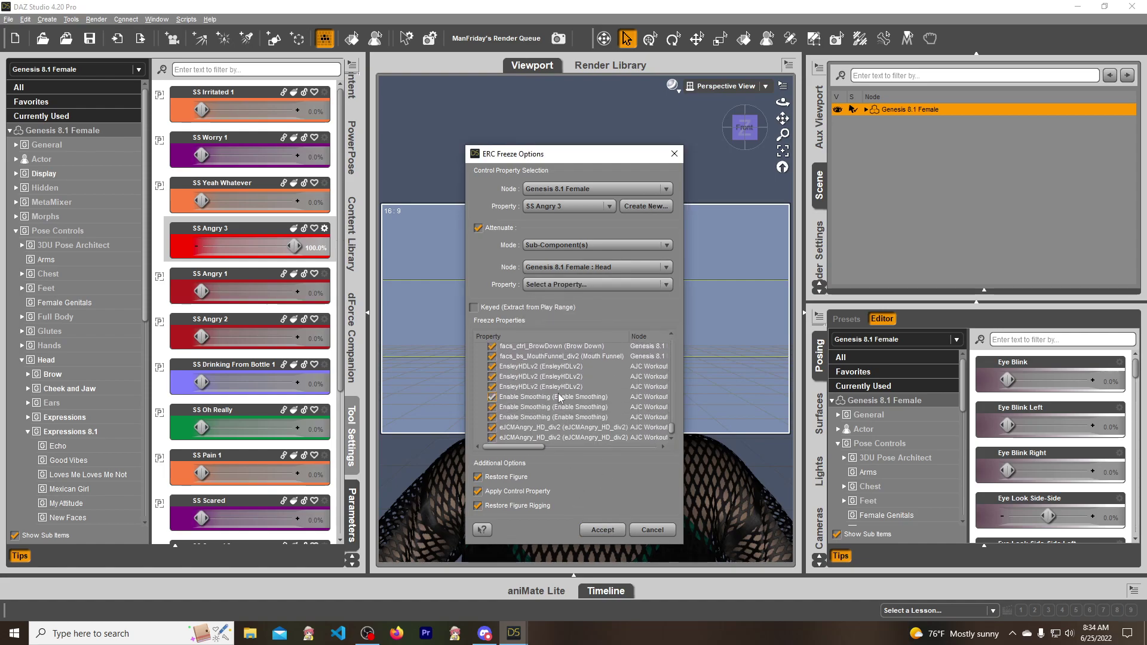
scroll(571, 399, "down", 1)
scroll(572, 399, "up", 15)
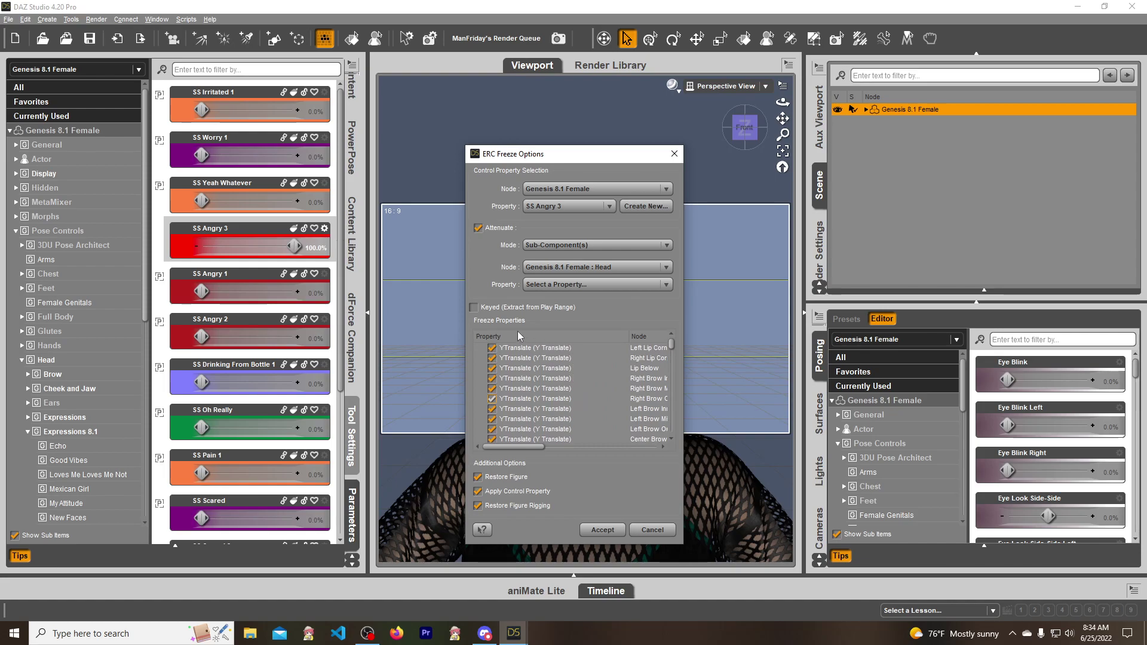
left_click(601, 535)
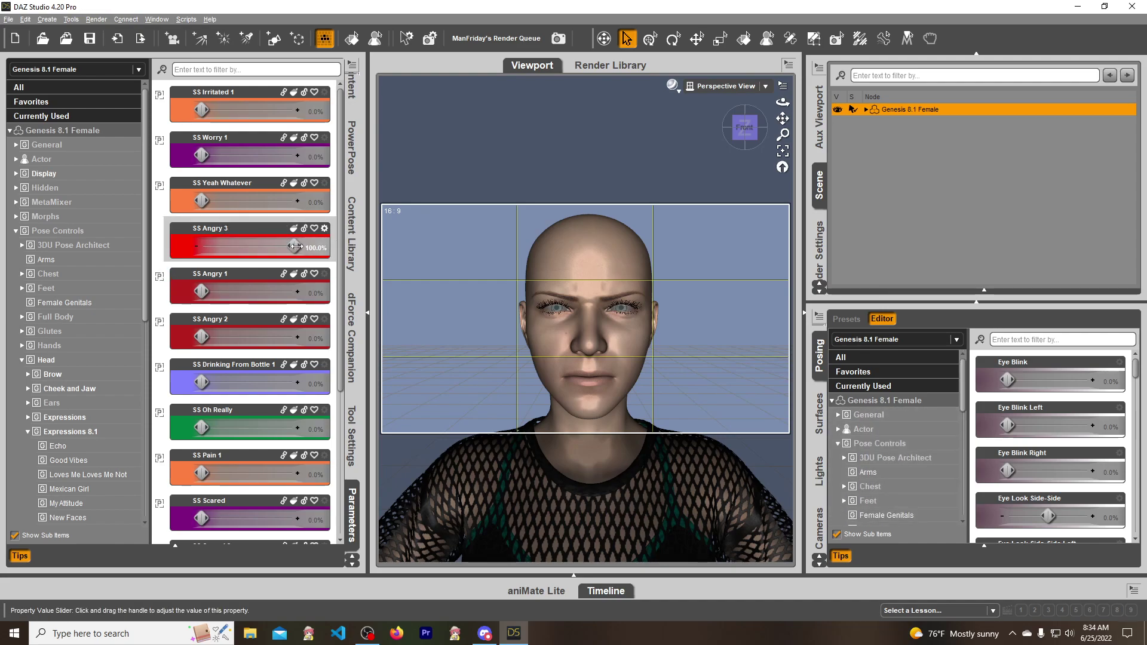
Test the SS Angry 3 expression by lowering it to 0% and raising it back to 100% while checking the whole figure.
left_click_drag(295, 246, 380, 244)
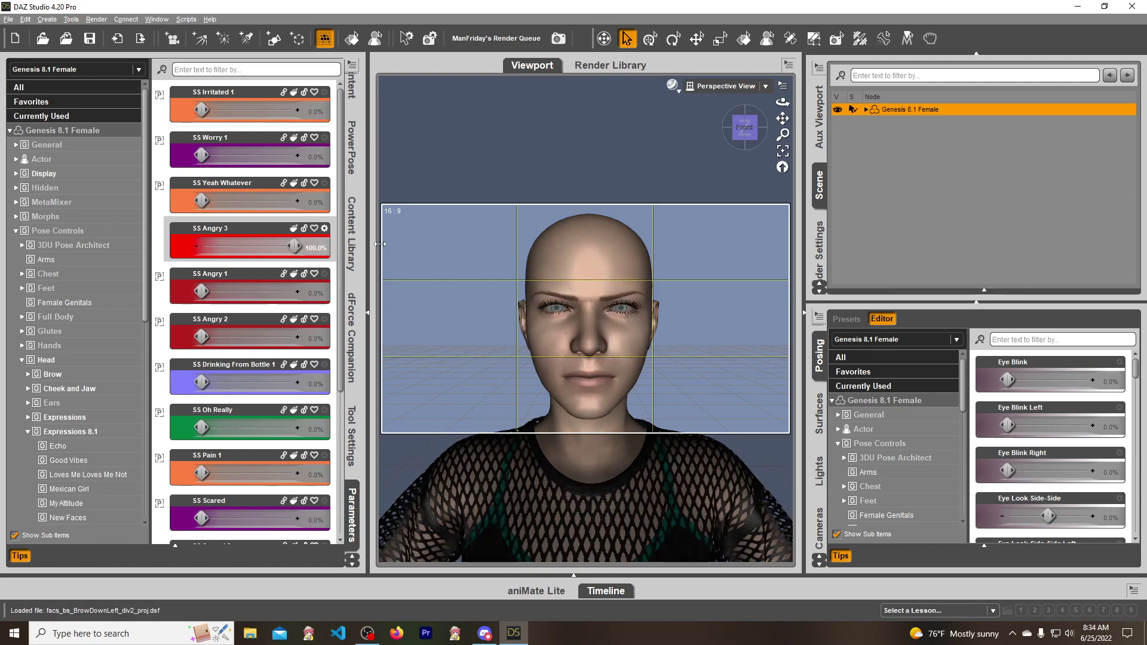
left_click_drag(295, 244, 239, 246)
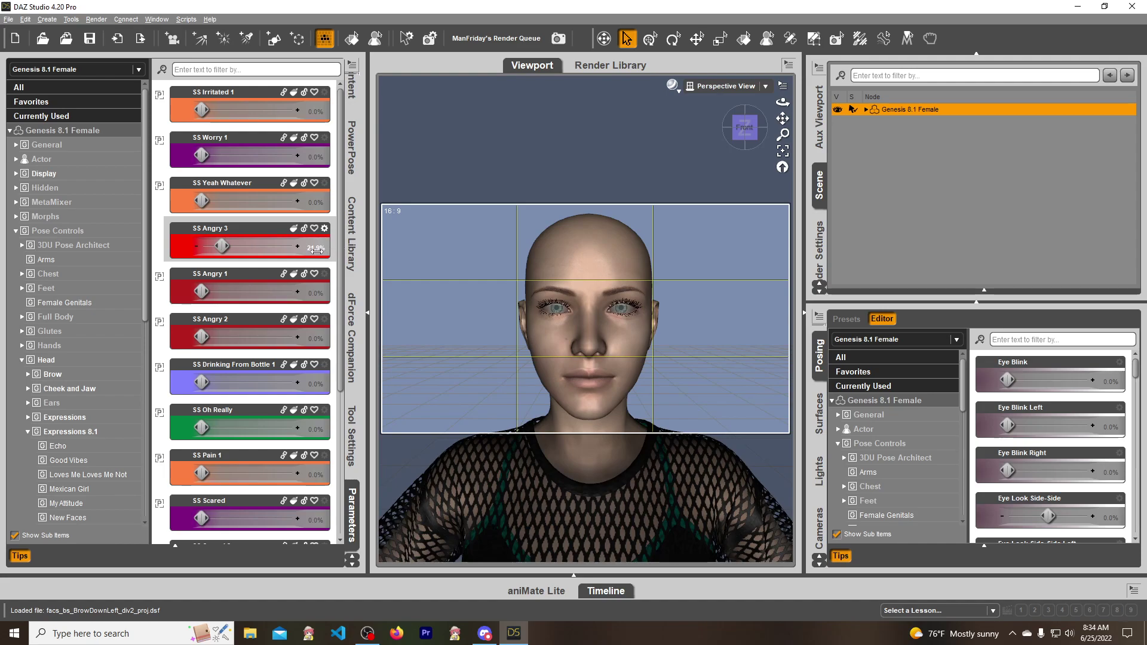
left_click_drag(317, 250, 293, 250)
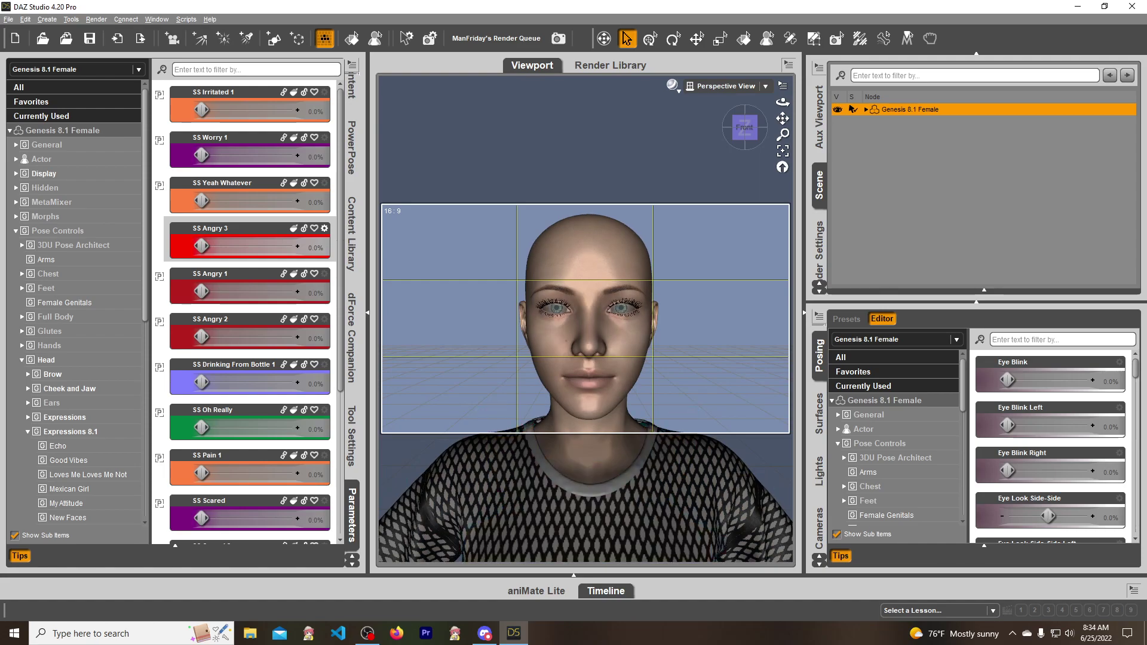
scroll(604, 410, "down", 10)
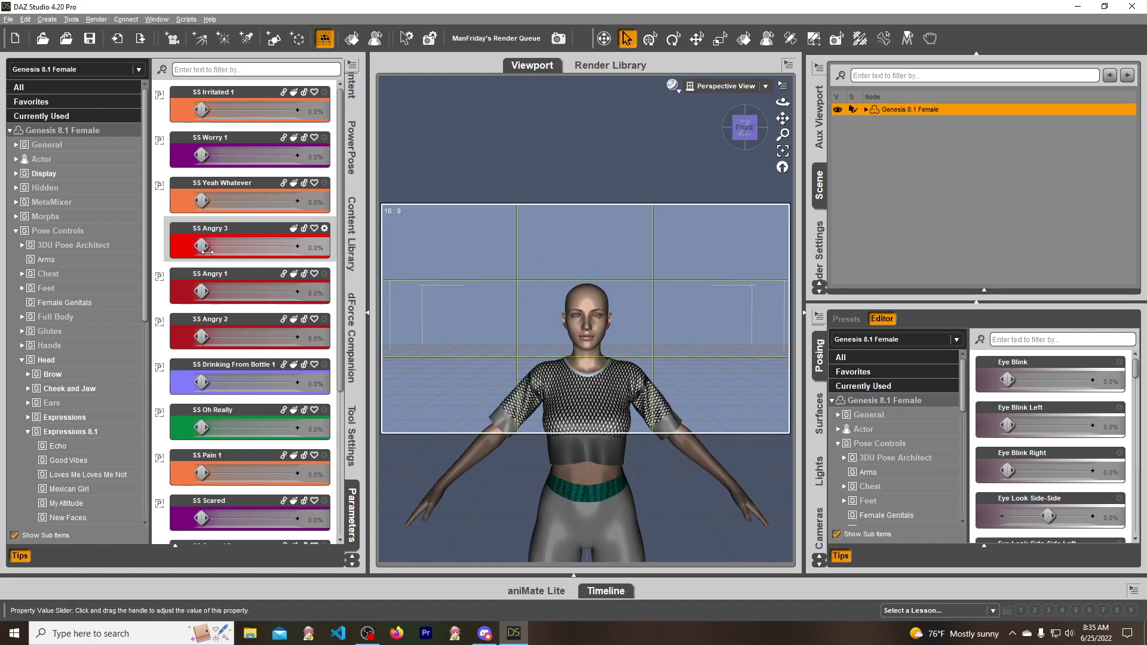
left_click_drag(201, 246, 349, 252)
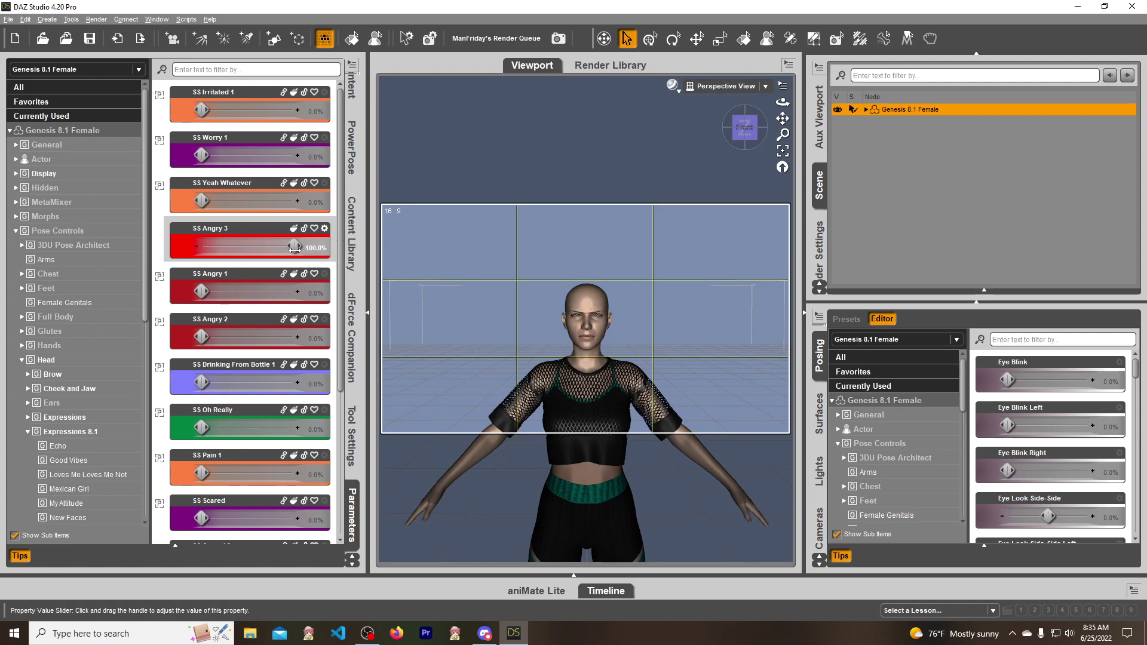
Test SS Angry 3 by lowering it to 0% and raising it back to 100% while viewing the face up close.
left_click_drag(293, 245, 202, 246)
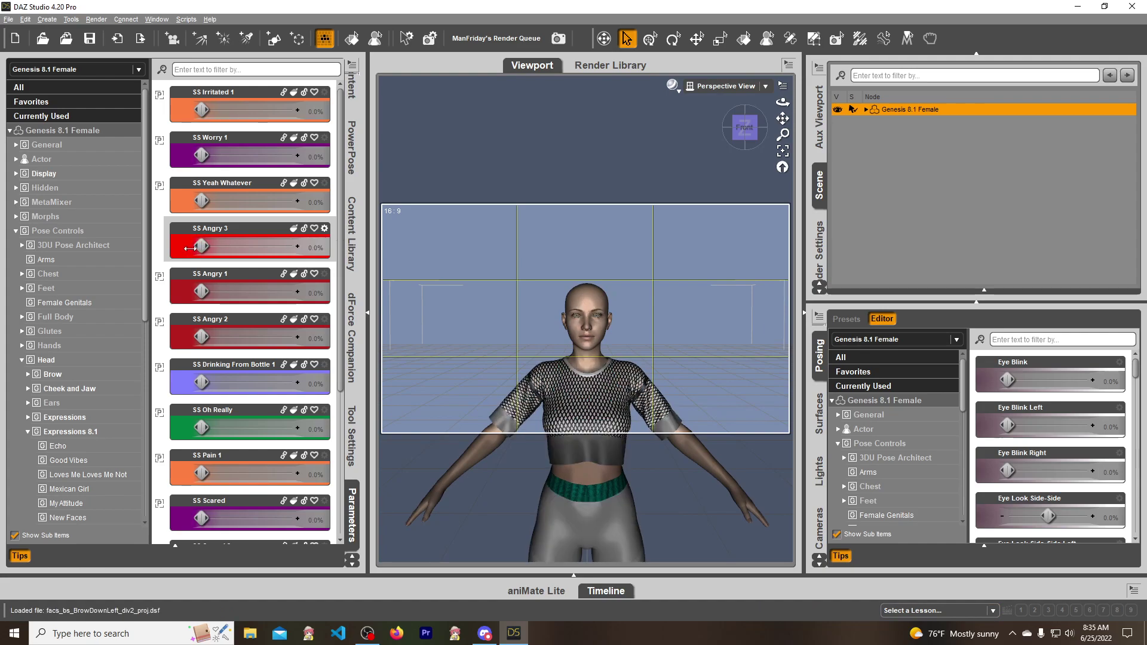
scroll(508, 272, "up", 10)
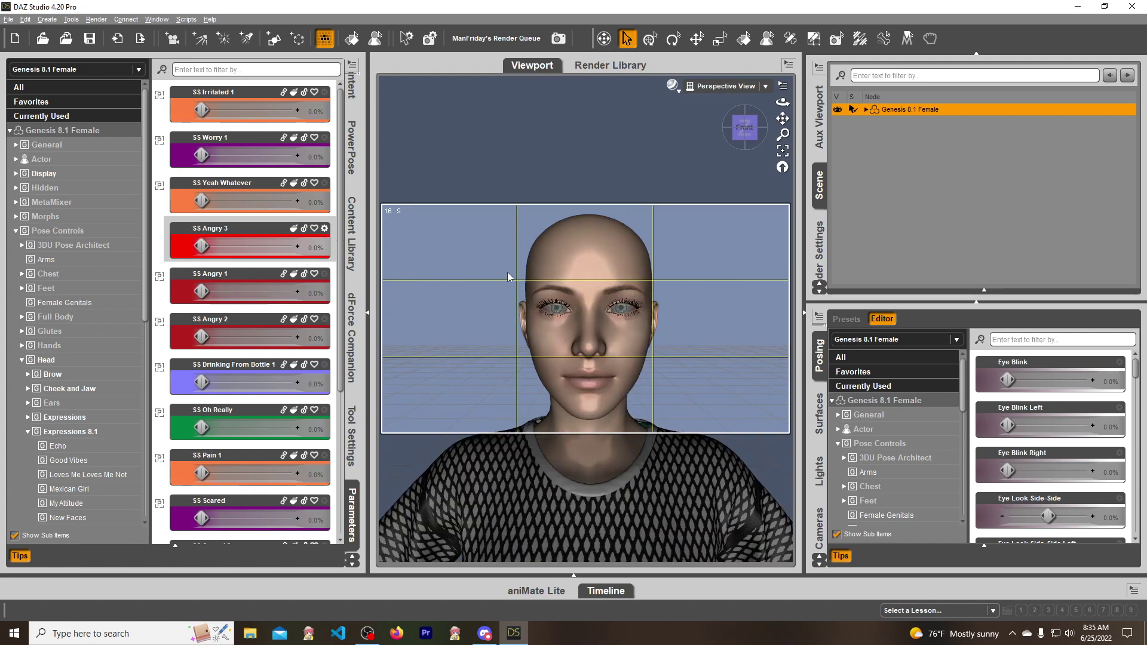
right_click(257, 228)
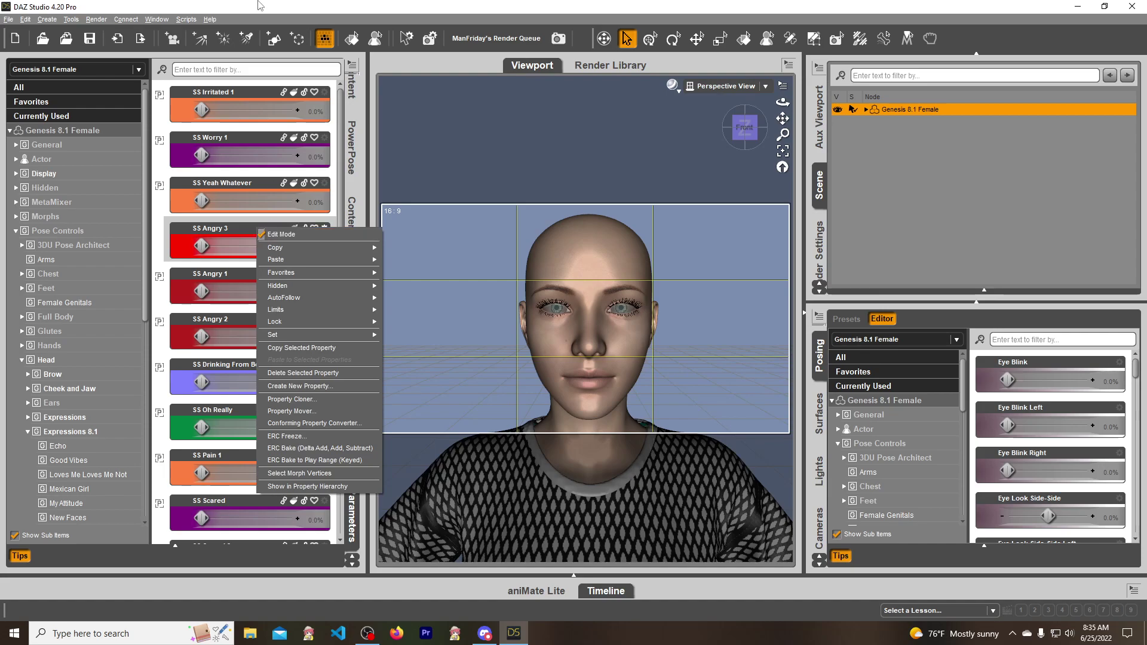
left_click(267, 234)
left_click_drag(357, 247, 385, 246)
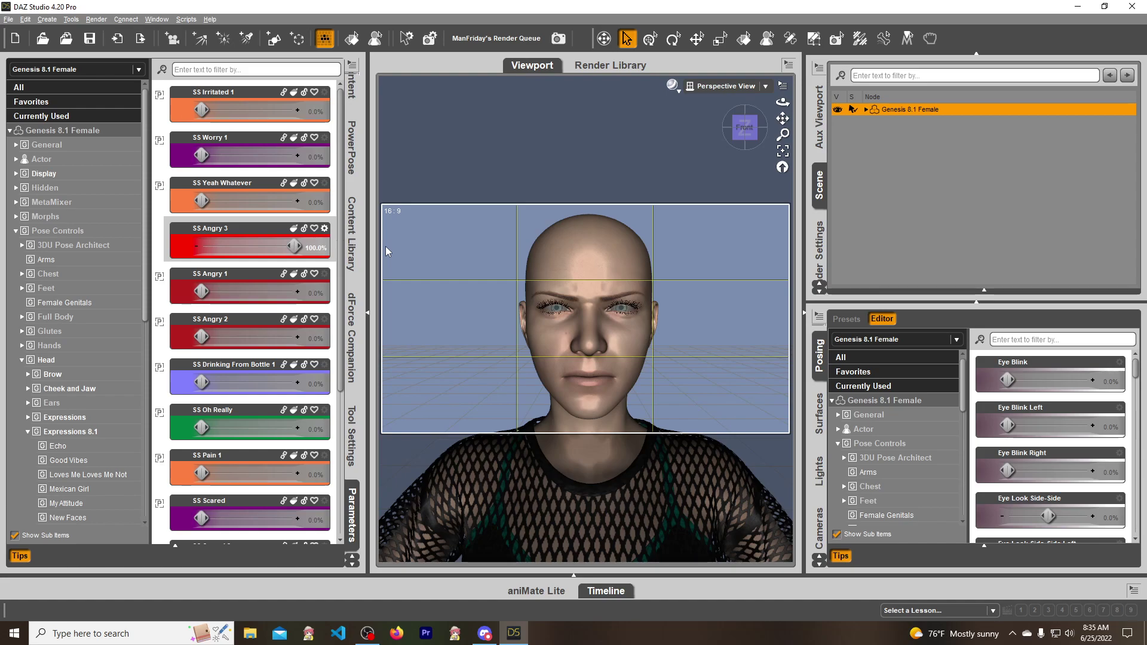
Delete the SS Angry 3 property from the figure.
right_click(275, 228)
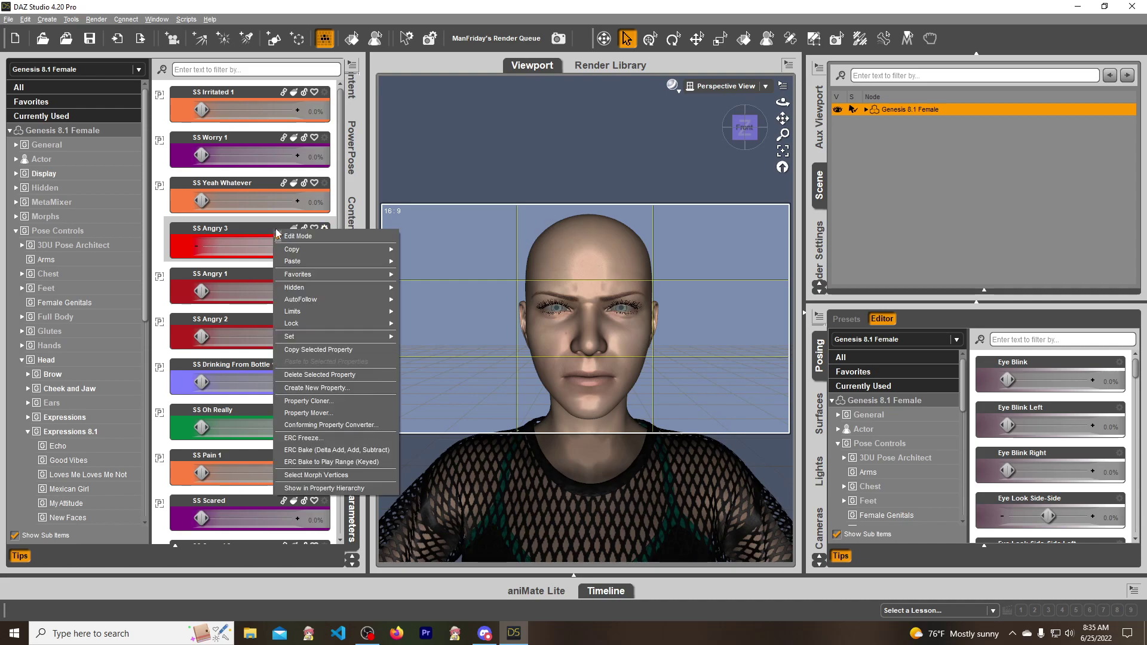
left_click(318, 374)
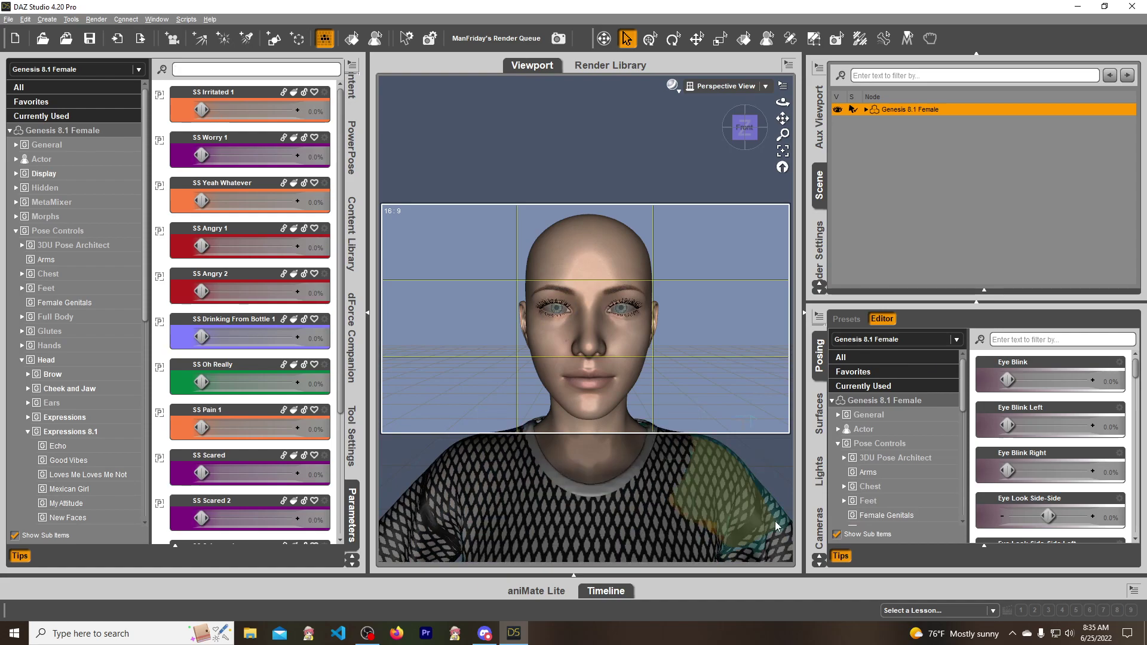
Delete the AJC Workout Style Top, Shirt and Legging from under Genesis 8.1 Female in the scene.
left_click(819, 504)
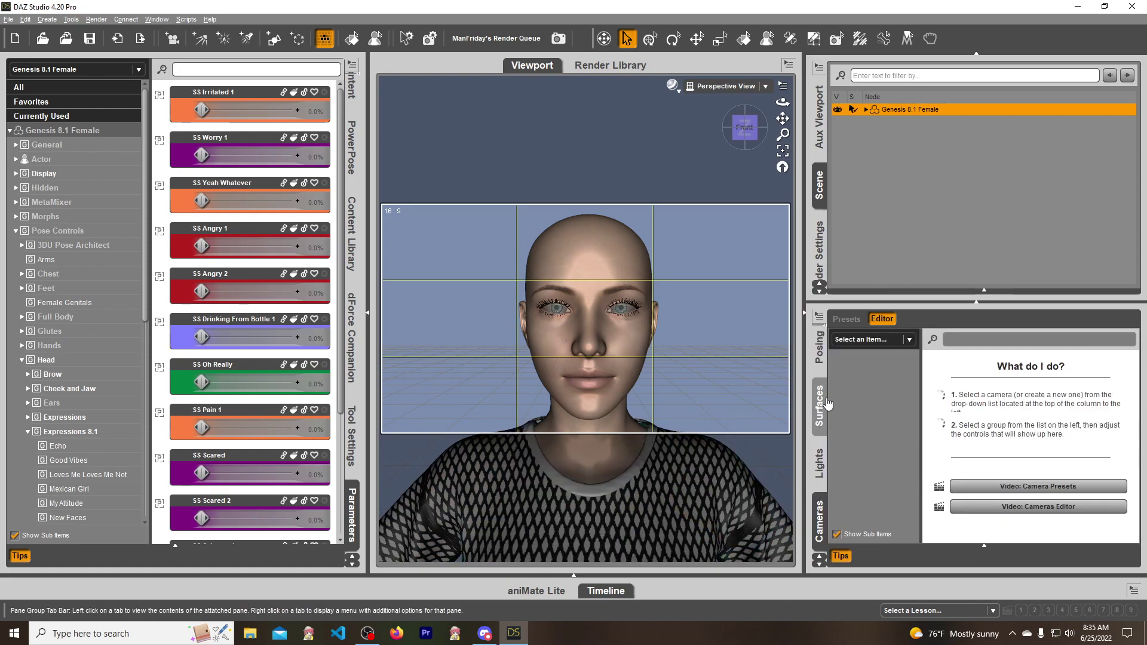
left_click(866, 109)
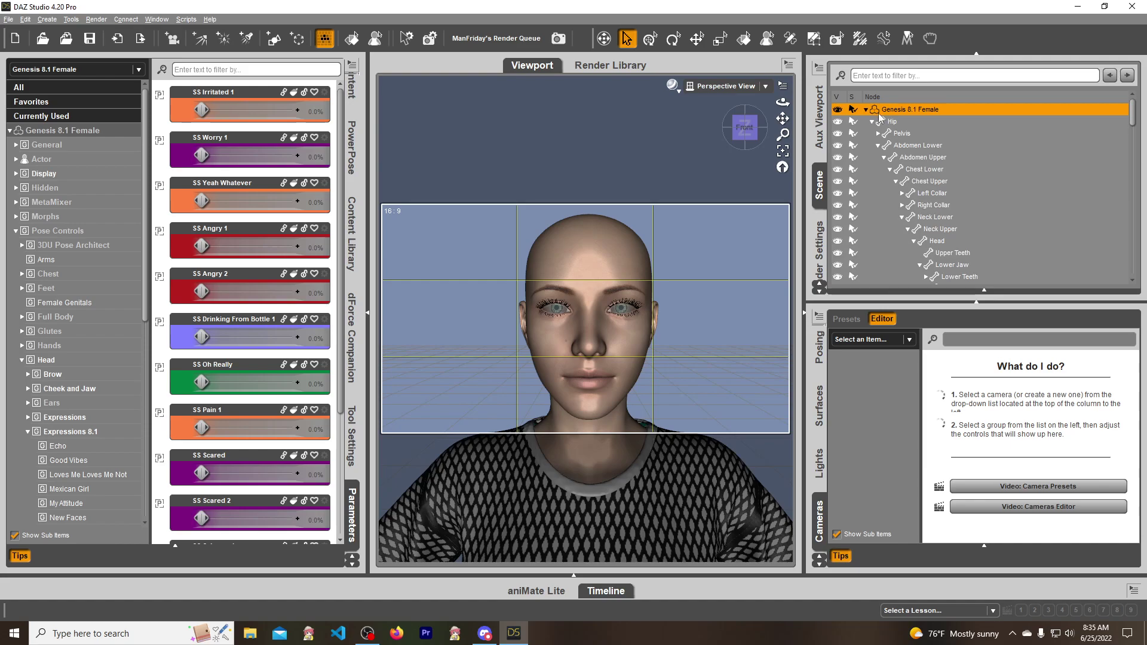
left_click(873, 122)
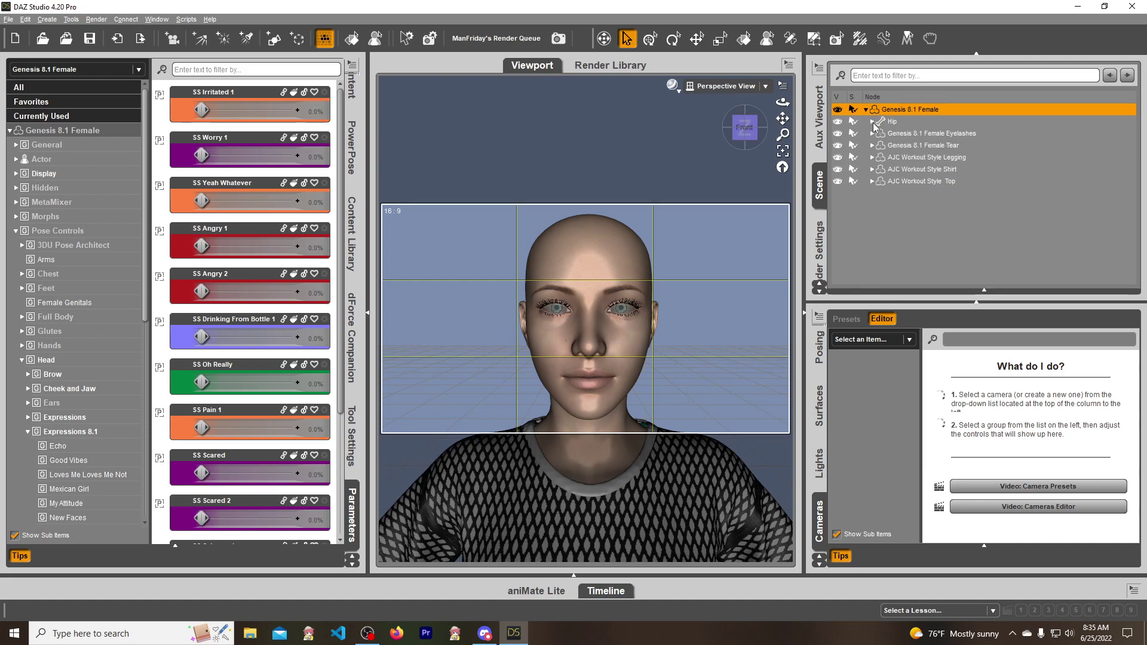
left_click(914, 182)
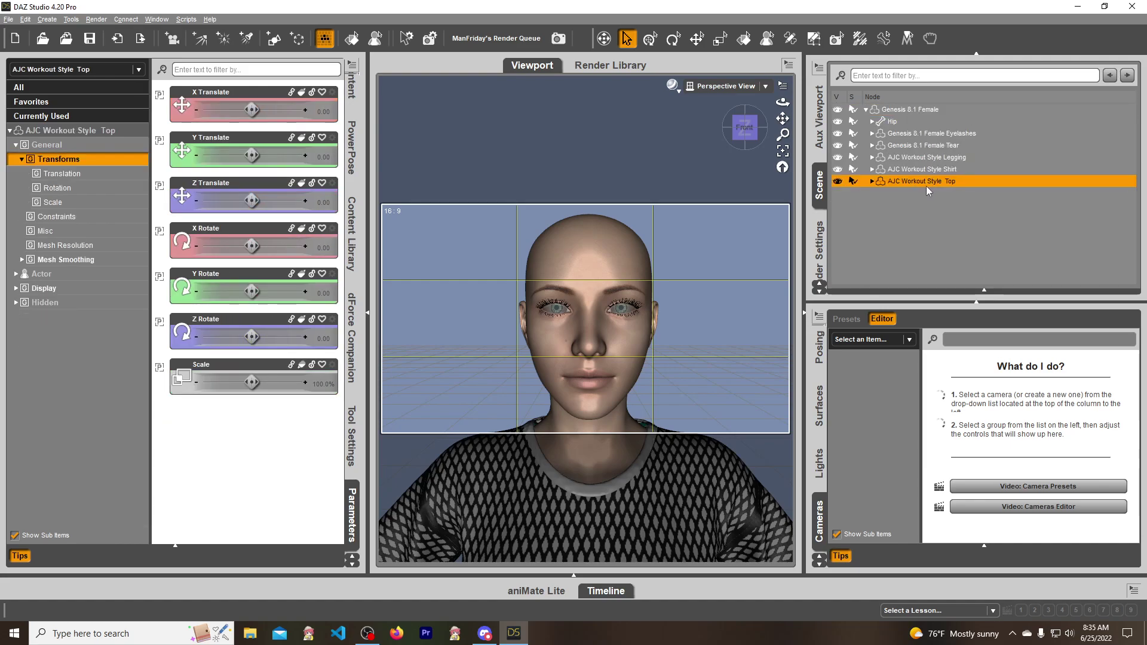
key("Delete")
left_click(926, 170)
key("Delete")
left_click(930, 159)
key("Delete")
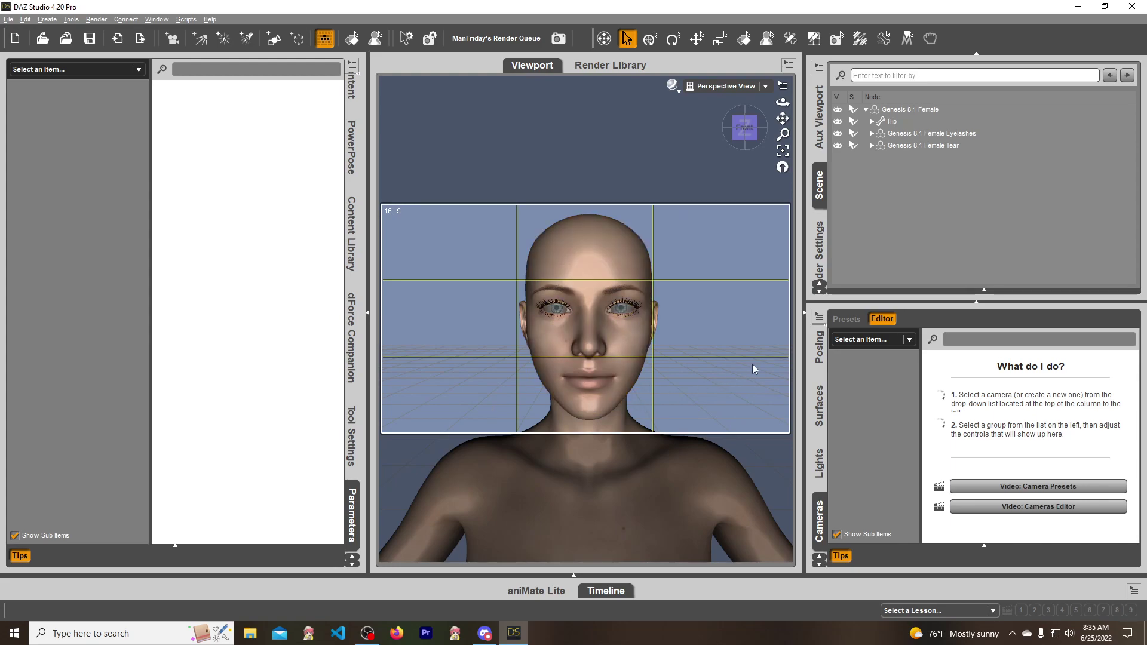
Select Genesis 8.1 Female and set Brow Down to 90% in the Head's Brow pose controls.
left_click(823, 411)
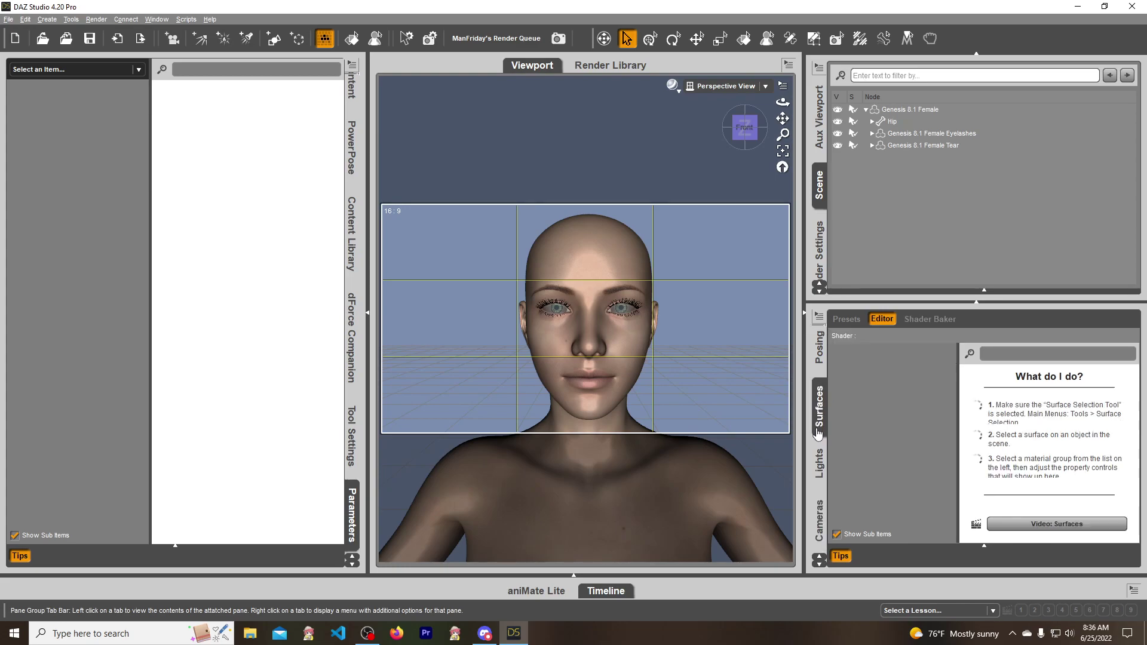
left_click(820, 463)
left_click(820, 349)
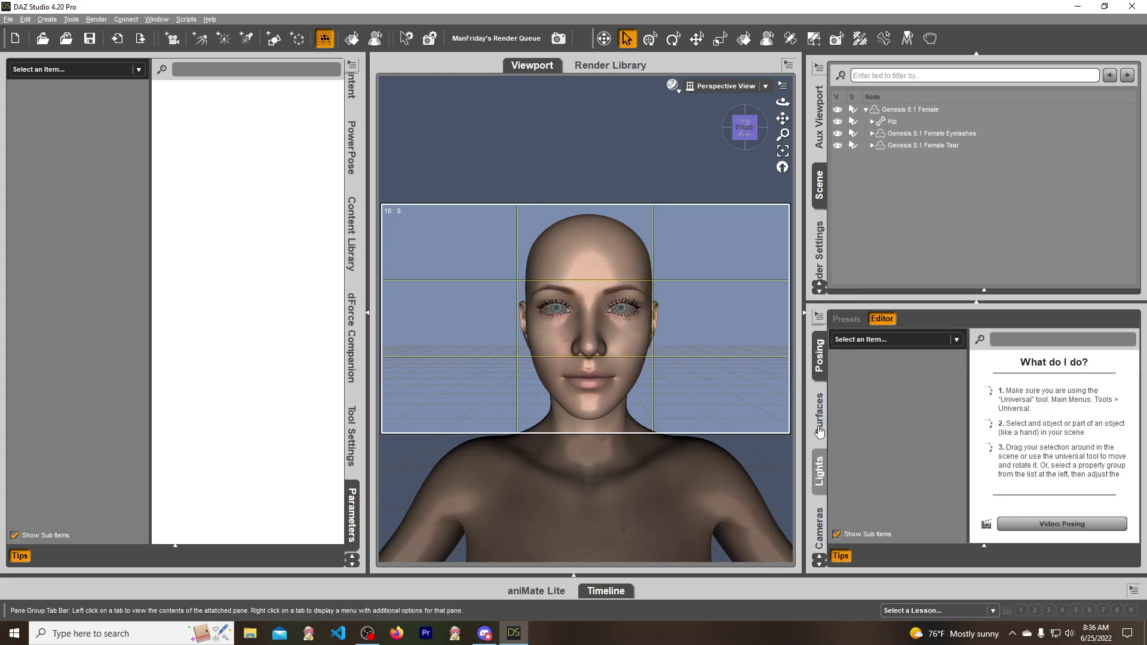
left_click(565, 247)
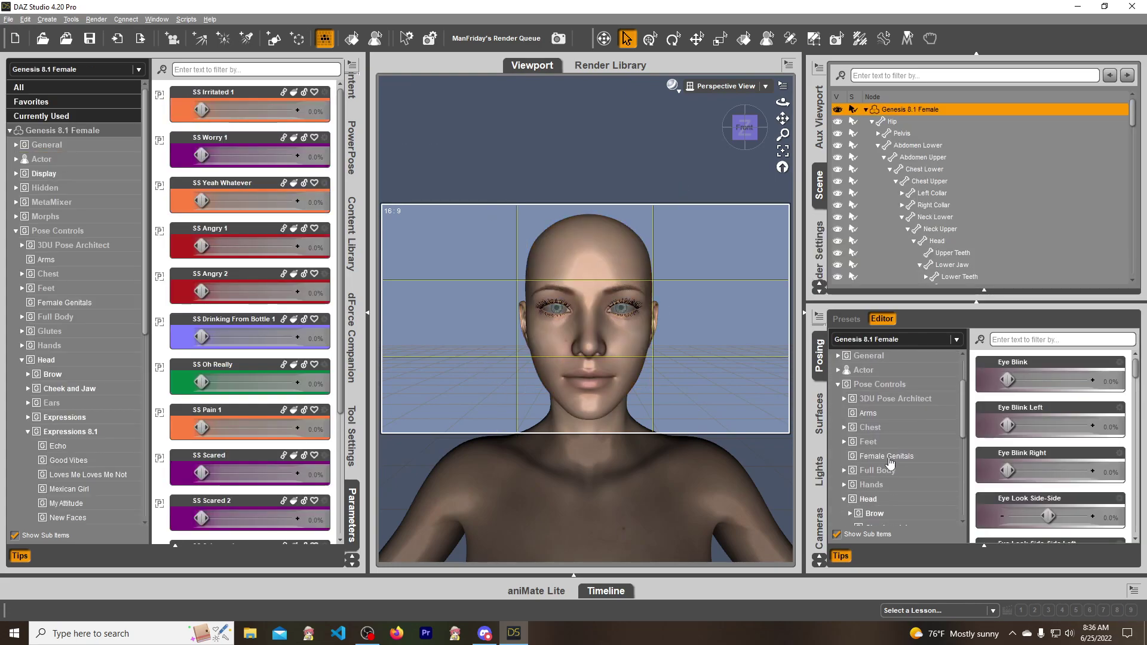
scroll(885, 467, "down", 2)
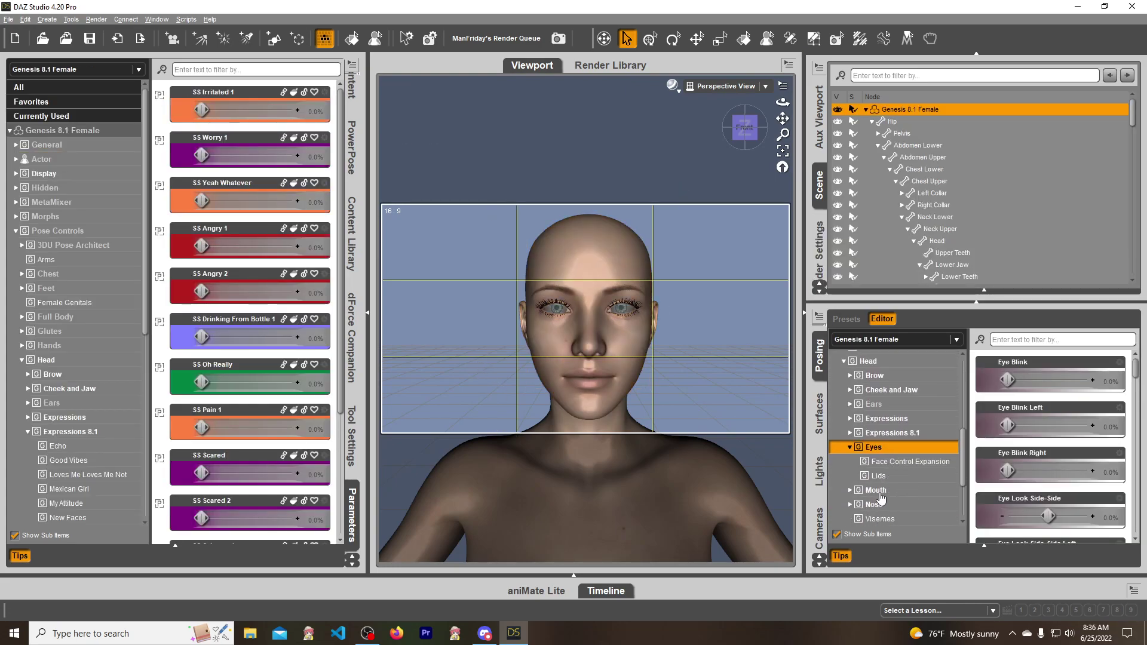
scroll(880, 468, "down", 2)
scroll(887, 399, "up", 2)
scroll(886, 444, "up", 3)
left_click(882, 408)
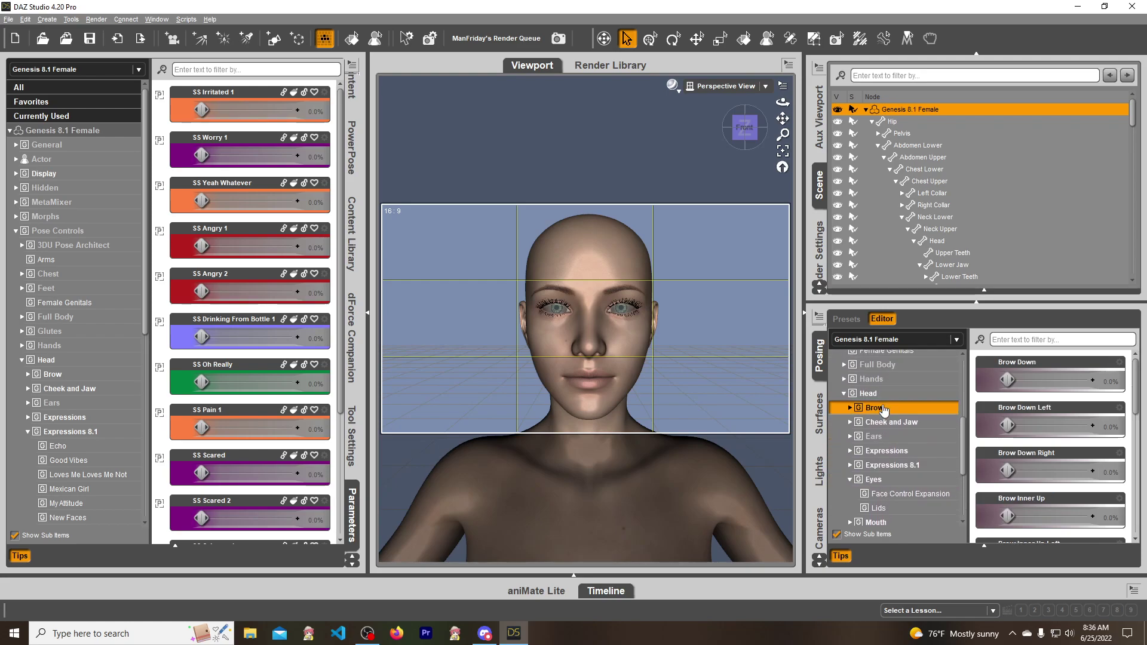
left_click(1111, 381)
type("90")
key("Return")
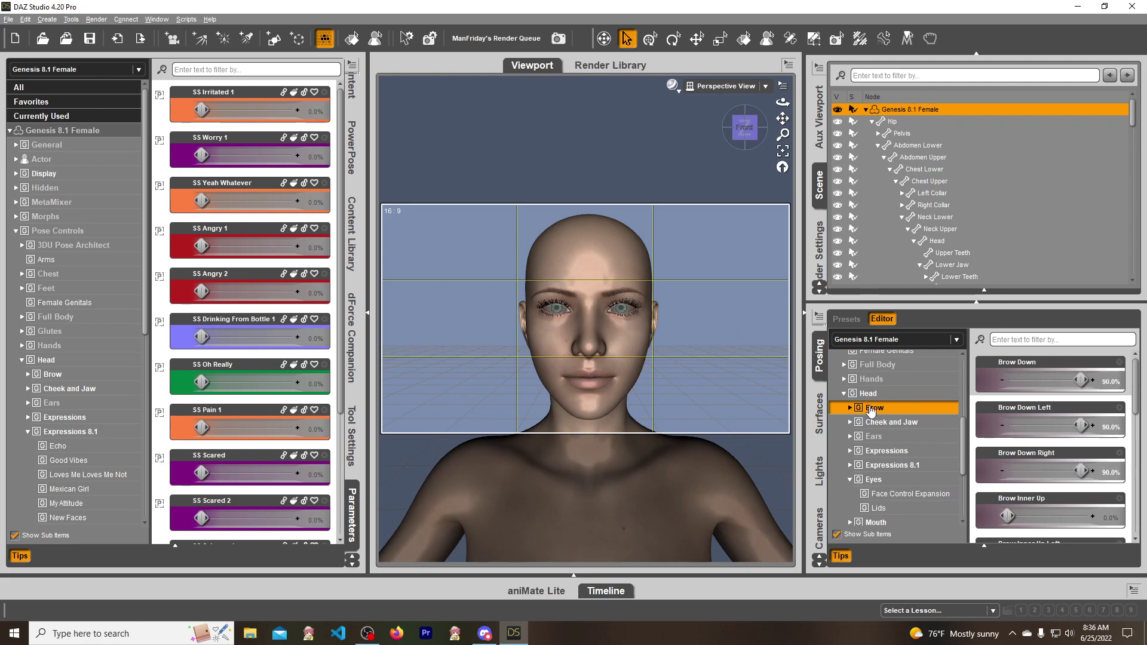
Set Mouth Frown to 15% in the Head's Mouth pose controls.
left_click(886, 423)
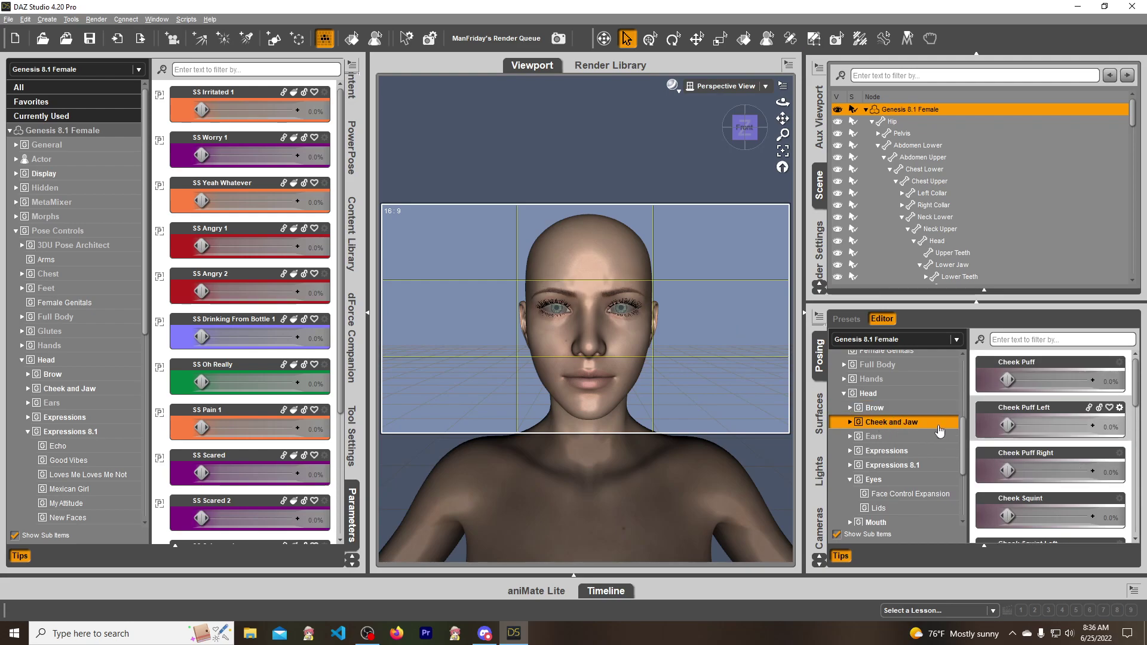
scroll(895, 427, "down", 2)
scroll(897, 431, "down", 1)
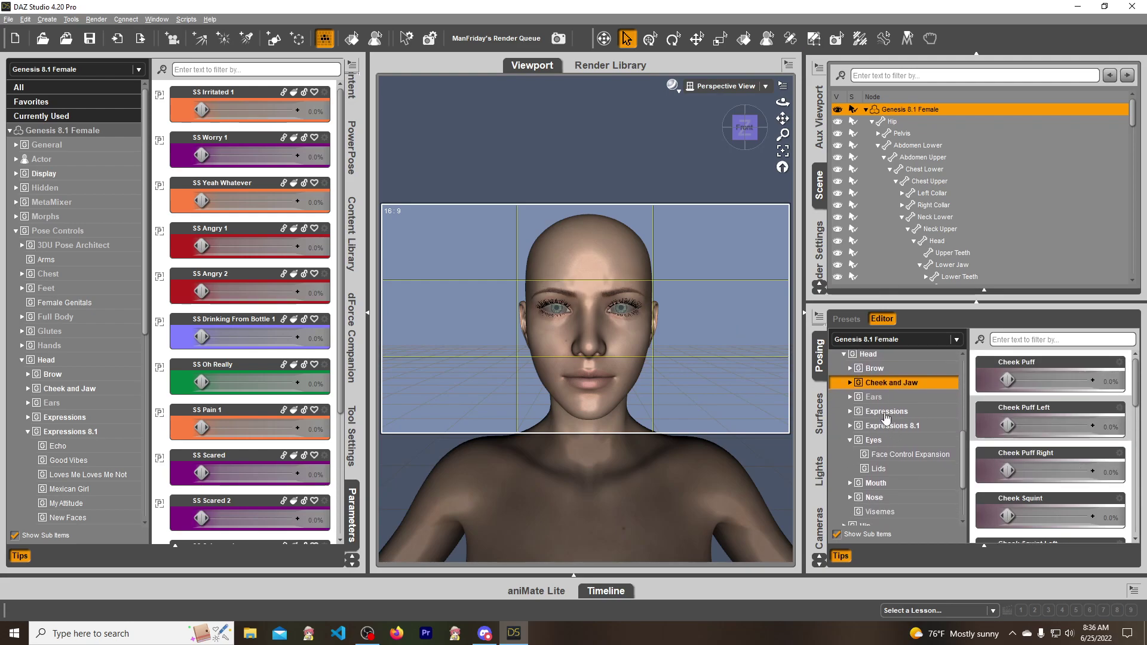
left_click(878, 484)
scroll(1033, 448, "down", 2)
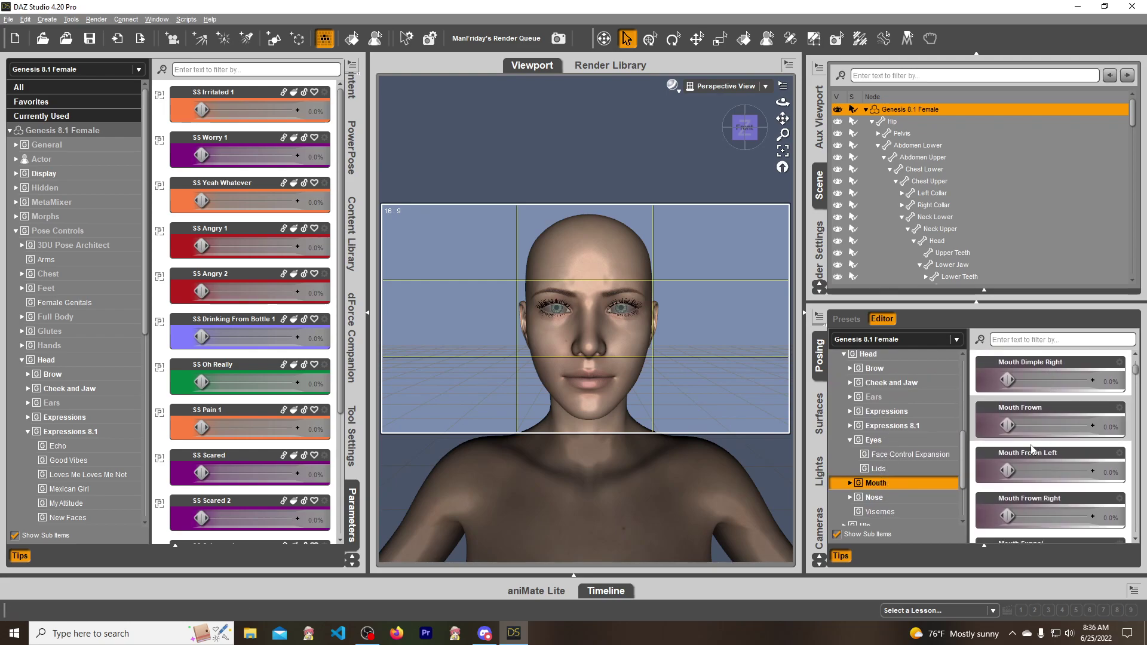
mouse_move(1033, 429)
left_mouse_down()
mouse_move(1061, 457)
mouse_move(1035, 439)
left_mouse_up()
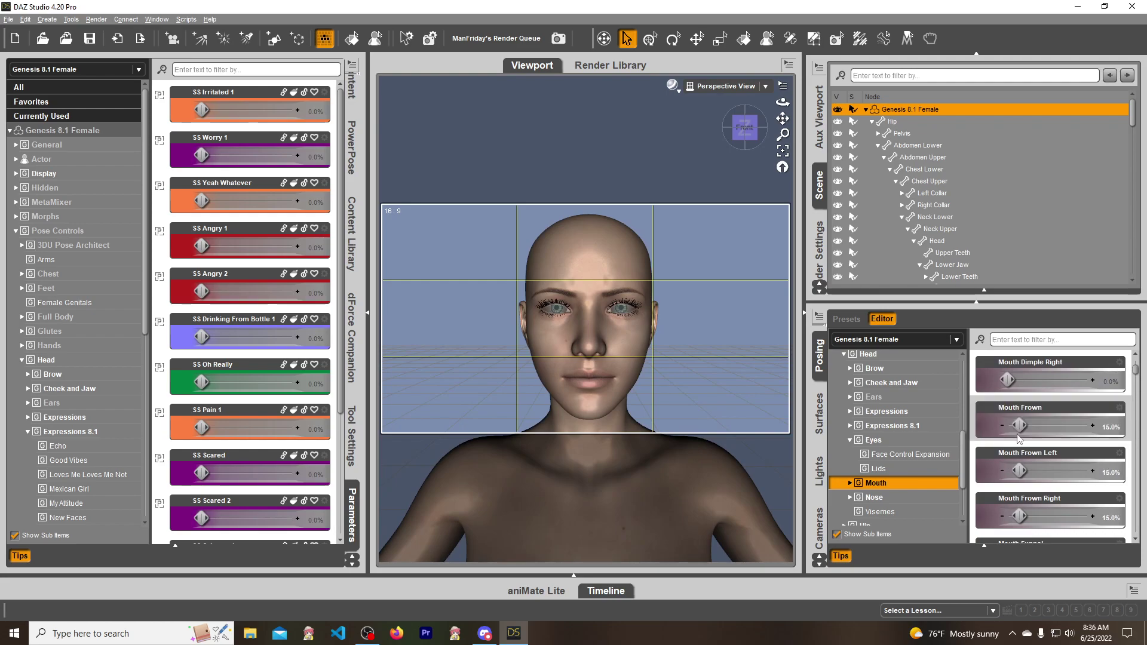
Set Nose Sneer to 80% in the Head's Nose pose controls.
left_click(871, 498)
left_click(1119, 379)
type("80")
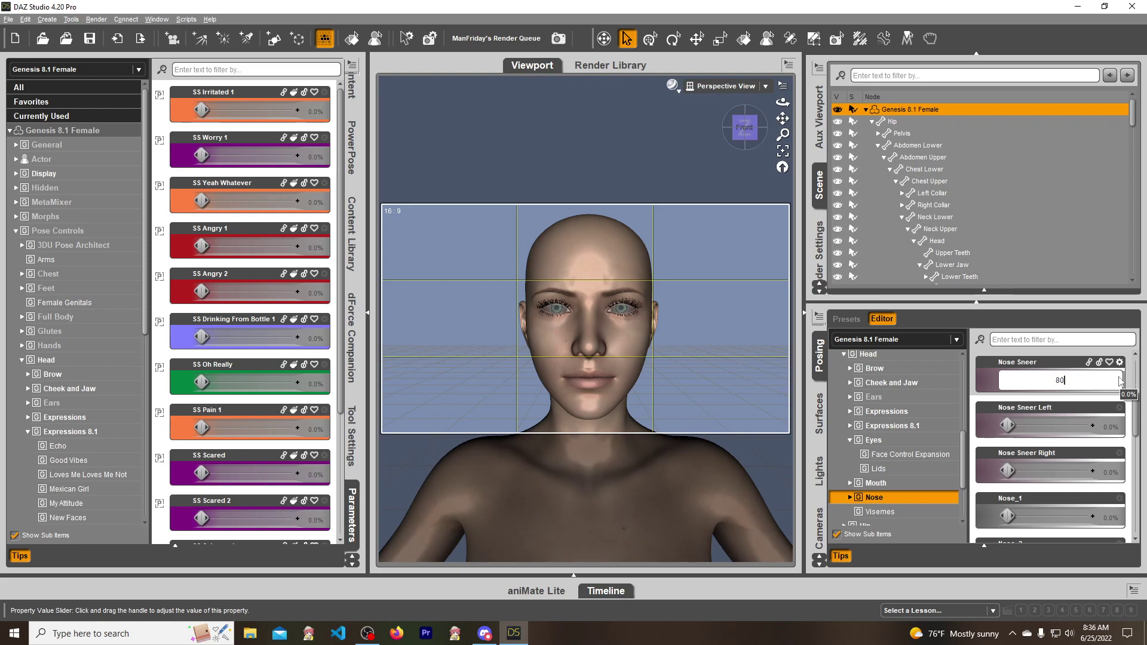
key("Return")
scroll(905, 449, "down", 3)
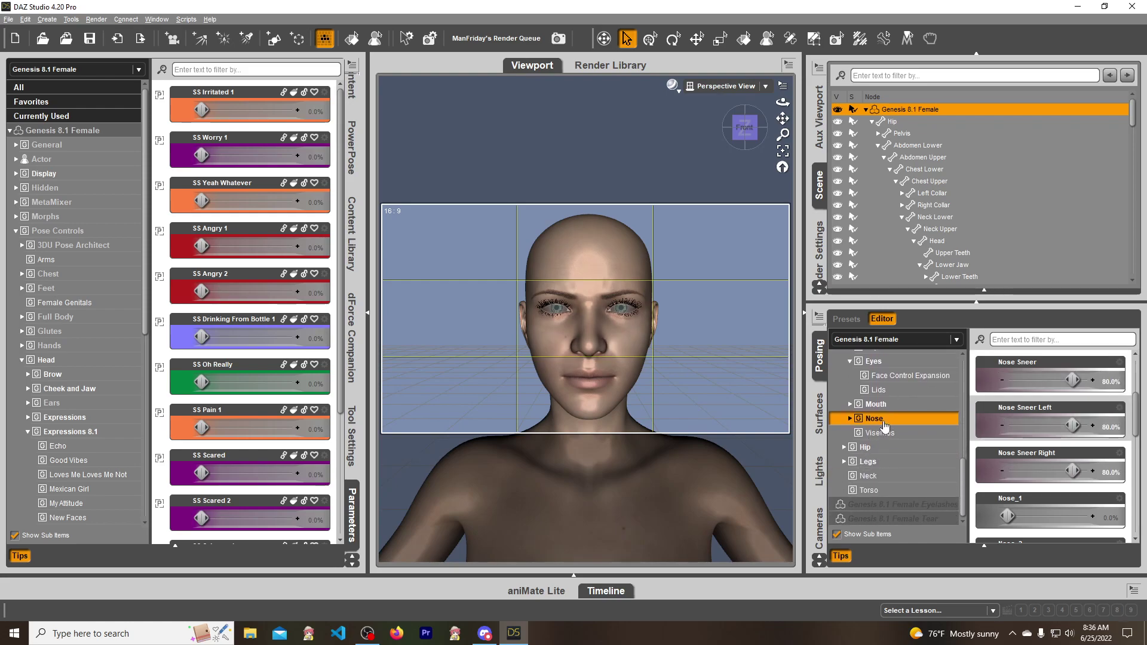
Set Mouth Funnel to 15% in the Head's Mouth pose controls.
left_click(882, 405)
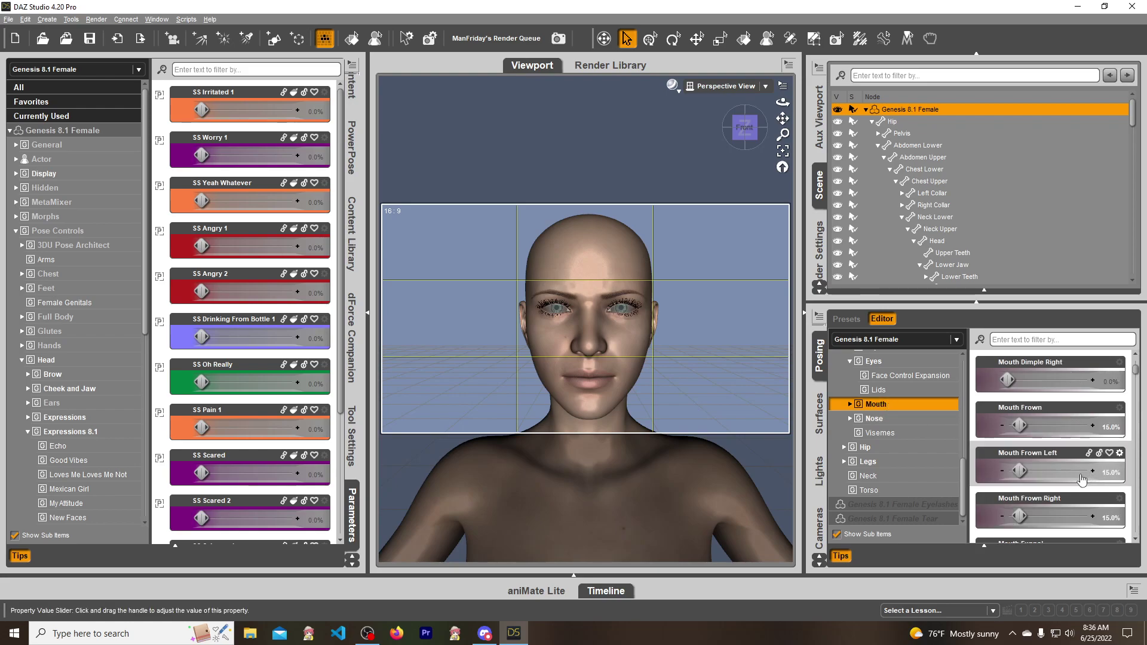
scroll(1052, 443, "down", 3)
left_click_drag(1008, 470, 1008, 470)
left_click(1112, 427)
type("1")
key("Return")
Set Mouth Press to 20% in the Mouth pose controls.
scroll(1038, 471, "down", 4)
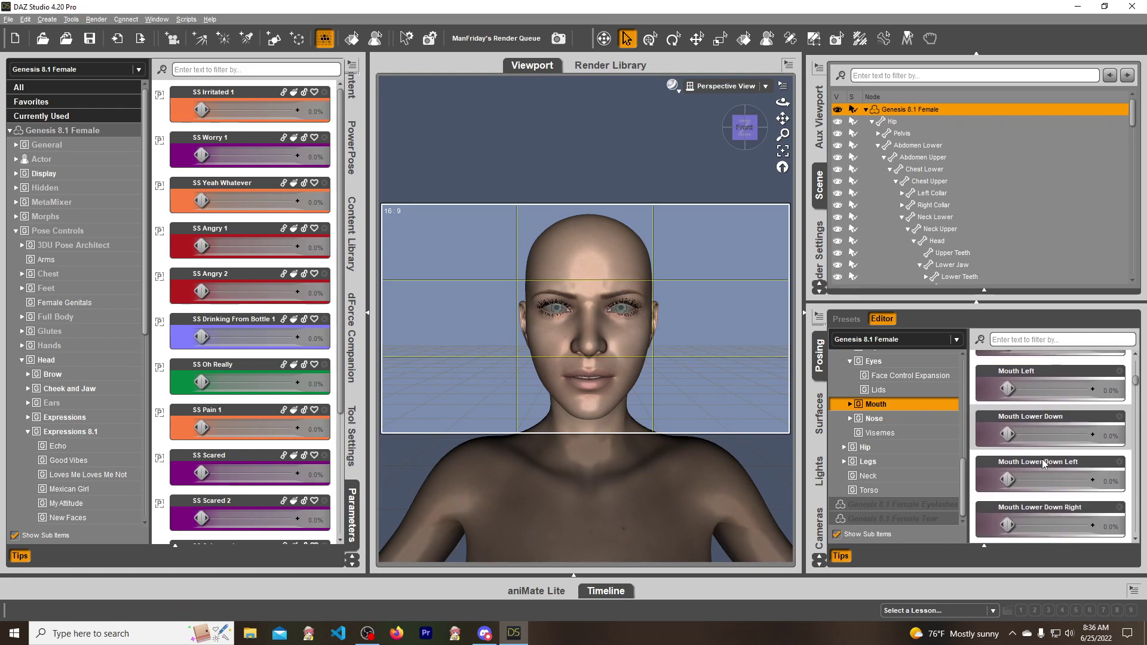
scroll(1038, 472, "down", 3)
left_click(1105, 427)
type("20")
key("Return")
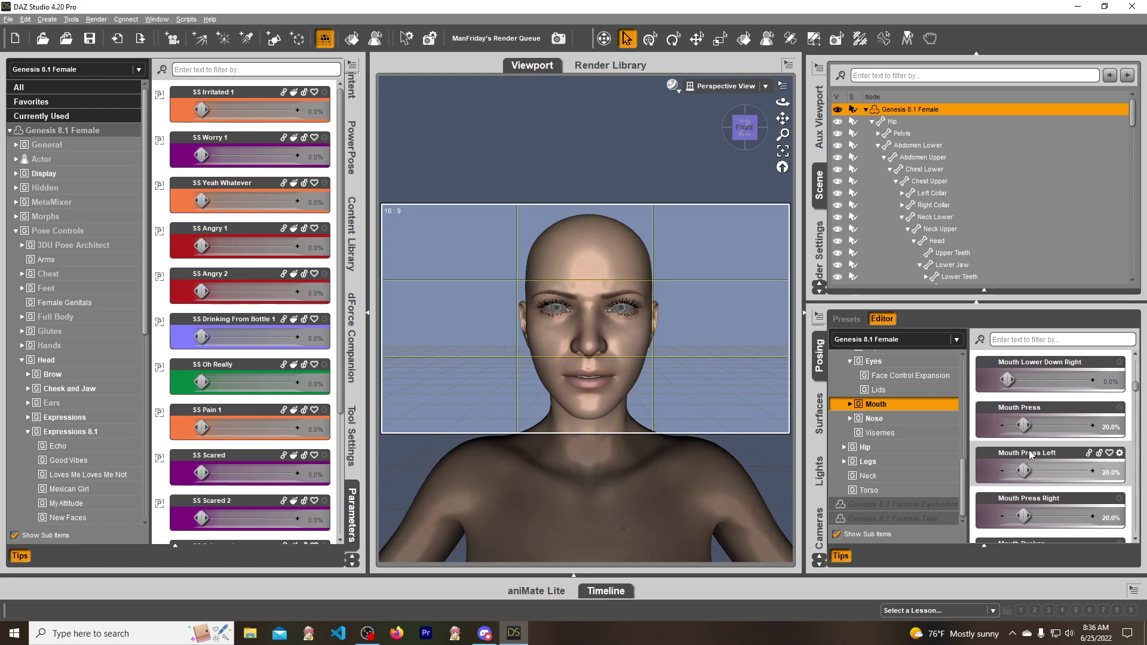
left_click_drag(1024, 471, 1047, 471)
Reduce Mouth Funnel to about 6.6%.
scroll(1034, 424, "up", 3)
scroll(1034, 425, "up", 3)
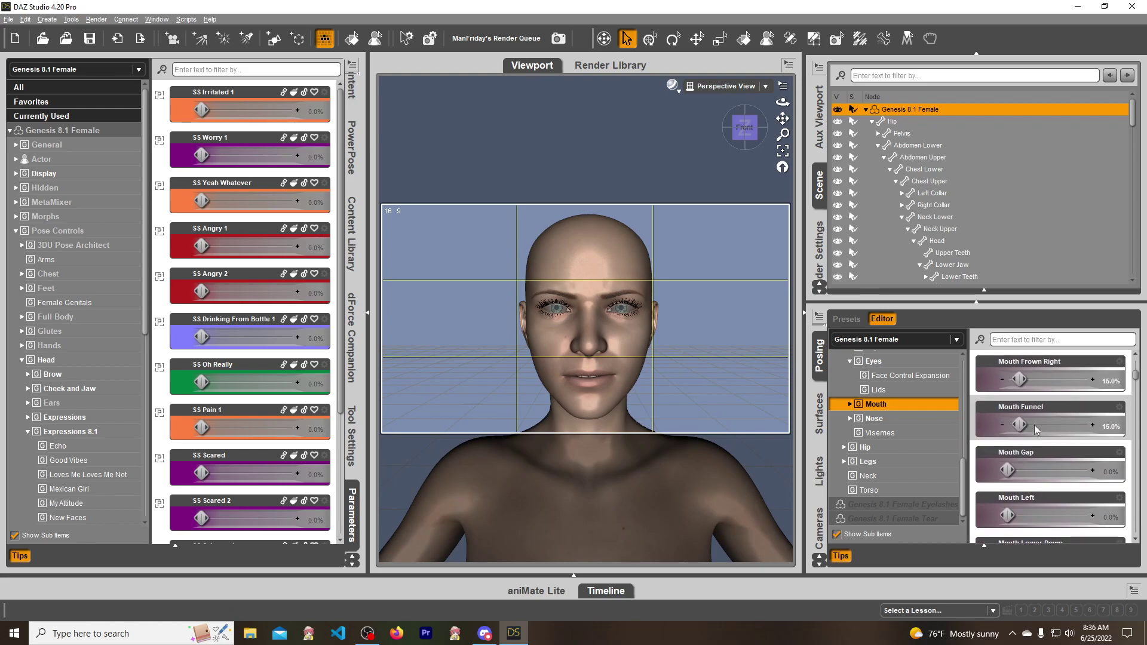
left_click_drag(1018, 425, 1013, 425)
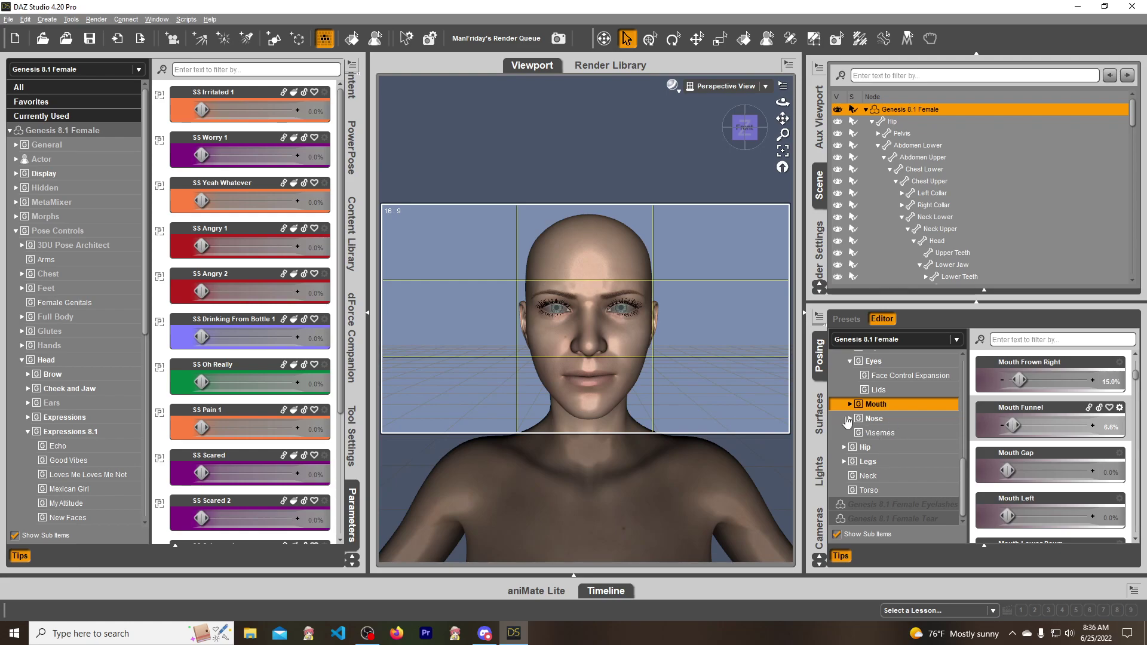
Set Eye Squint to 80% in the Head's Eyes pose controls.
scroll(899, 454, "up", 1)
left_click(873, 401)
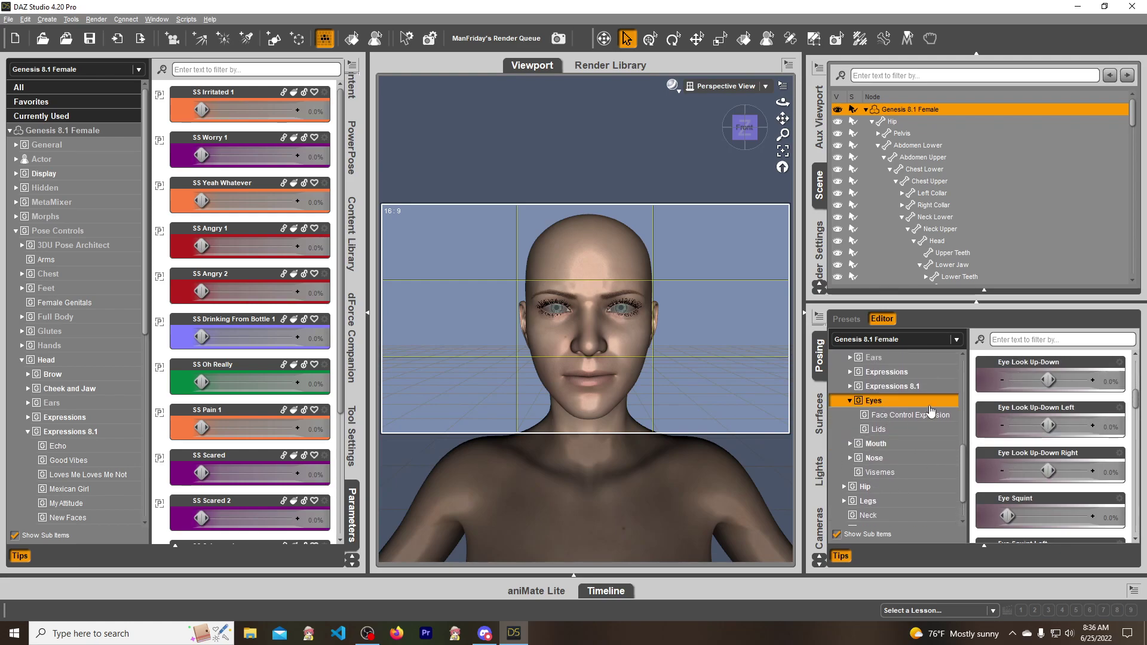
left_click_drag(1008, 516, 1079, 517)
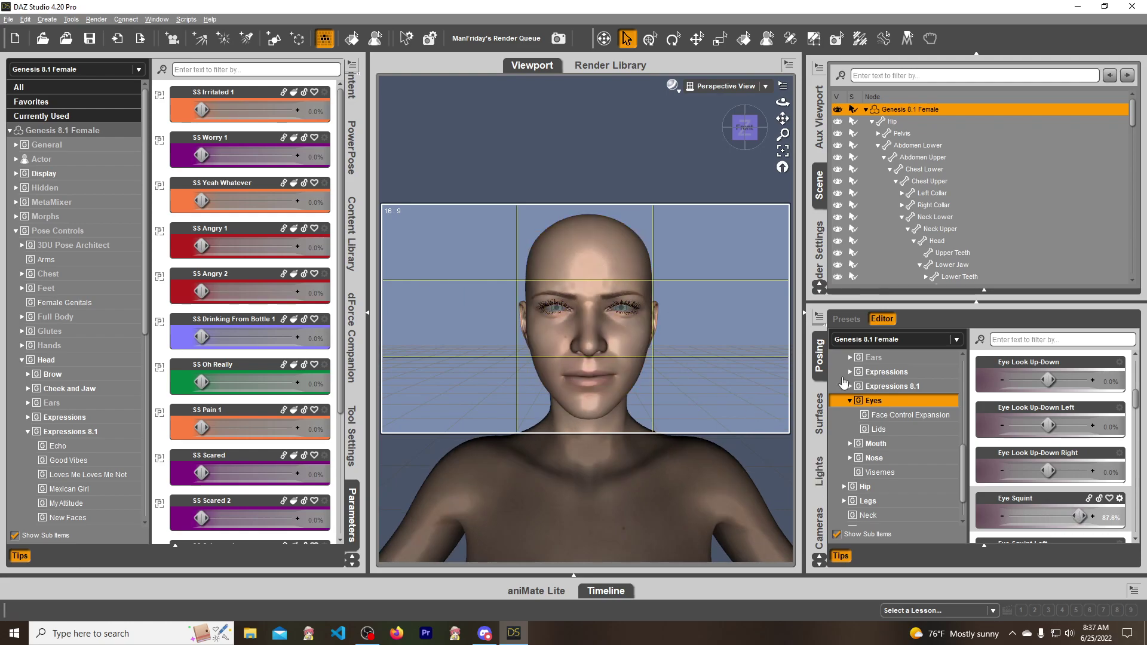
left_click(1113, 518)
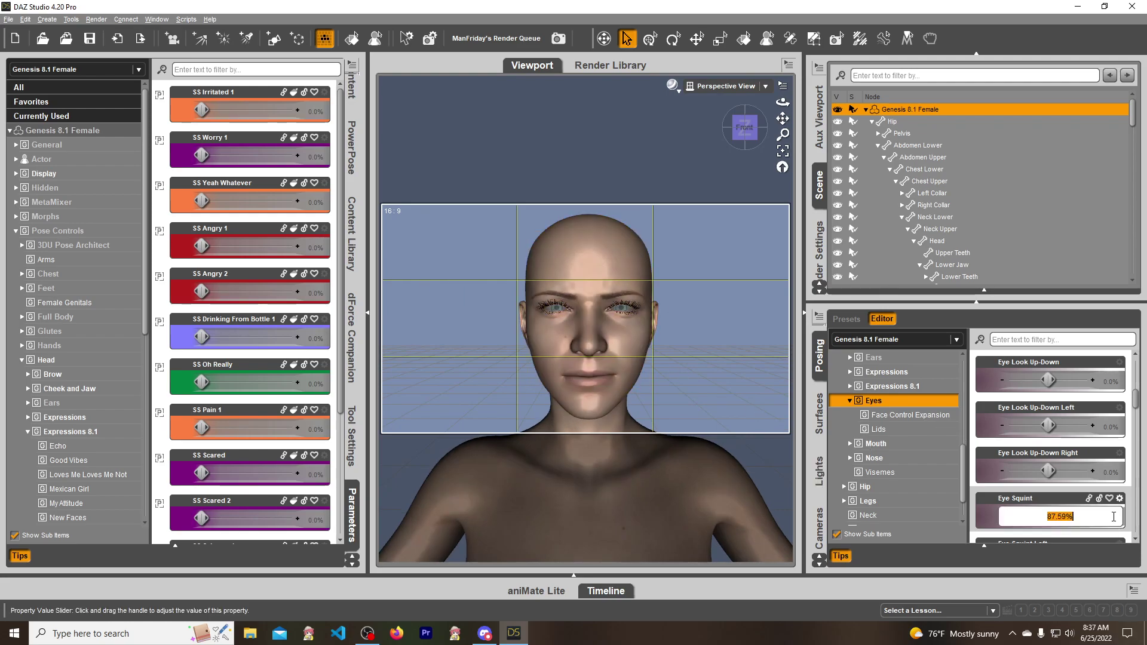
type("80")
key("Return")
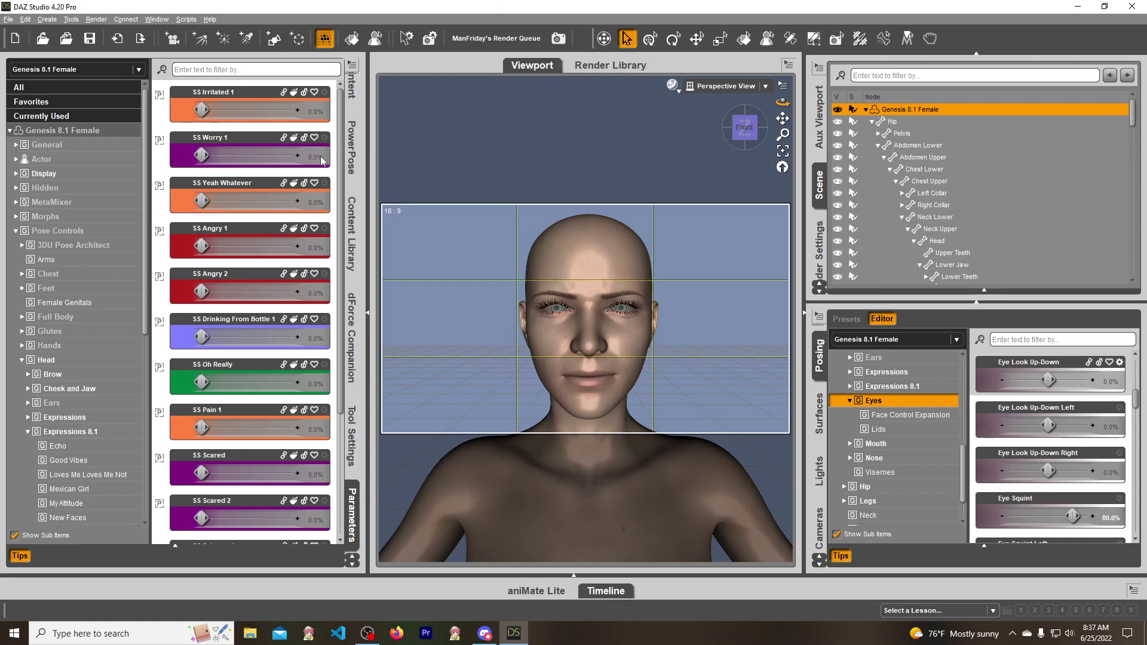
Raise the outer ends of both eyebrows using the PowerPose face template.
left_click(352, 148)
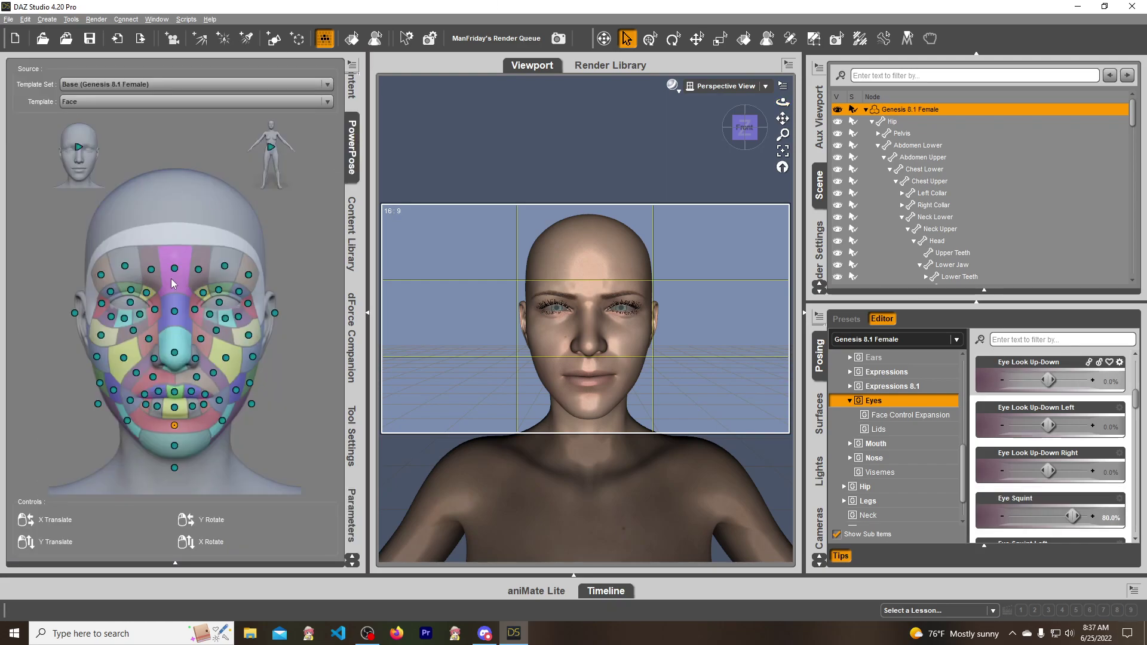
left_click(101, 276)
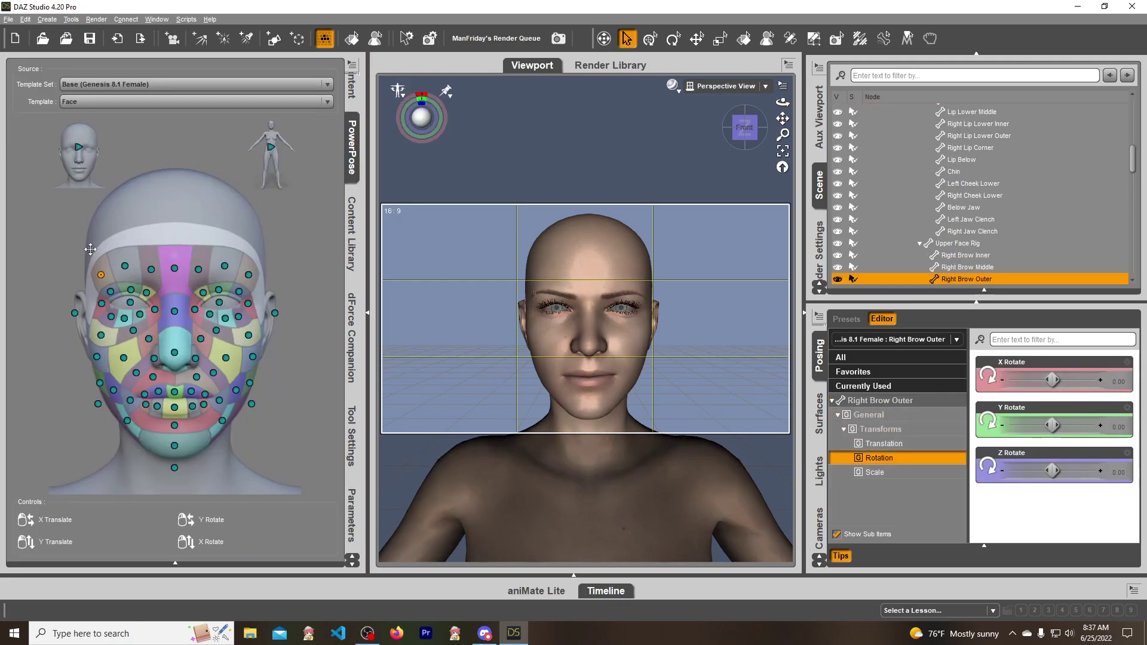
left_click(248, 275)
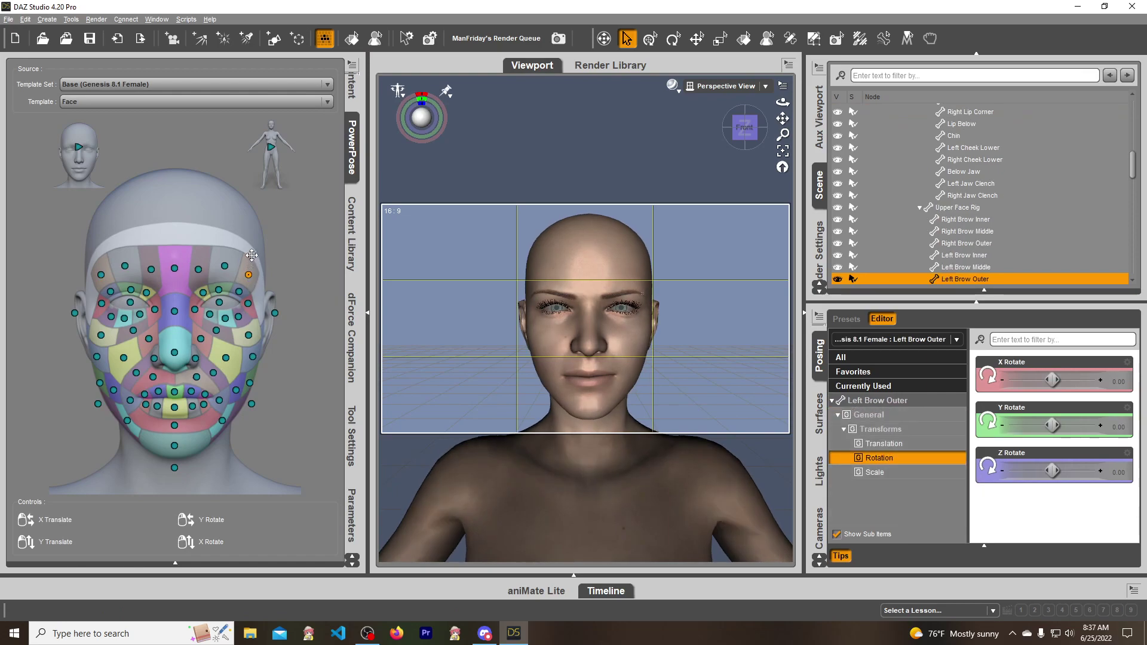
Lower the middle and inner control points of both eyebrows into a frown.
left_click(225, 266)
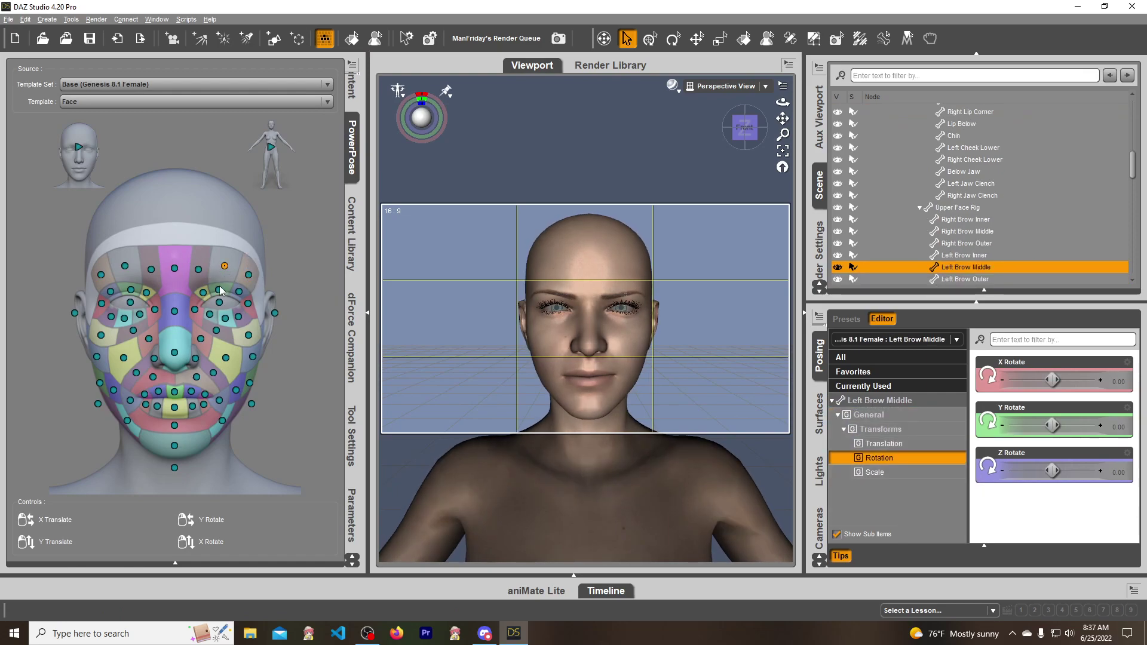
left_click(198, 271)
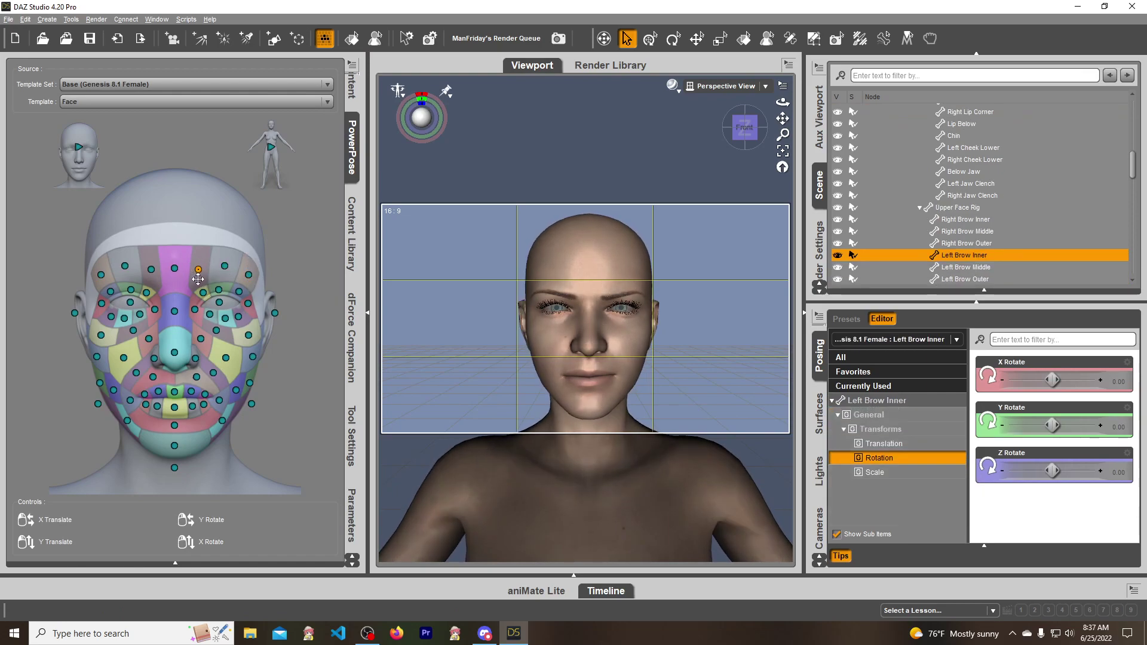
left_click(125, 266)
left_click(150, 270)
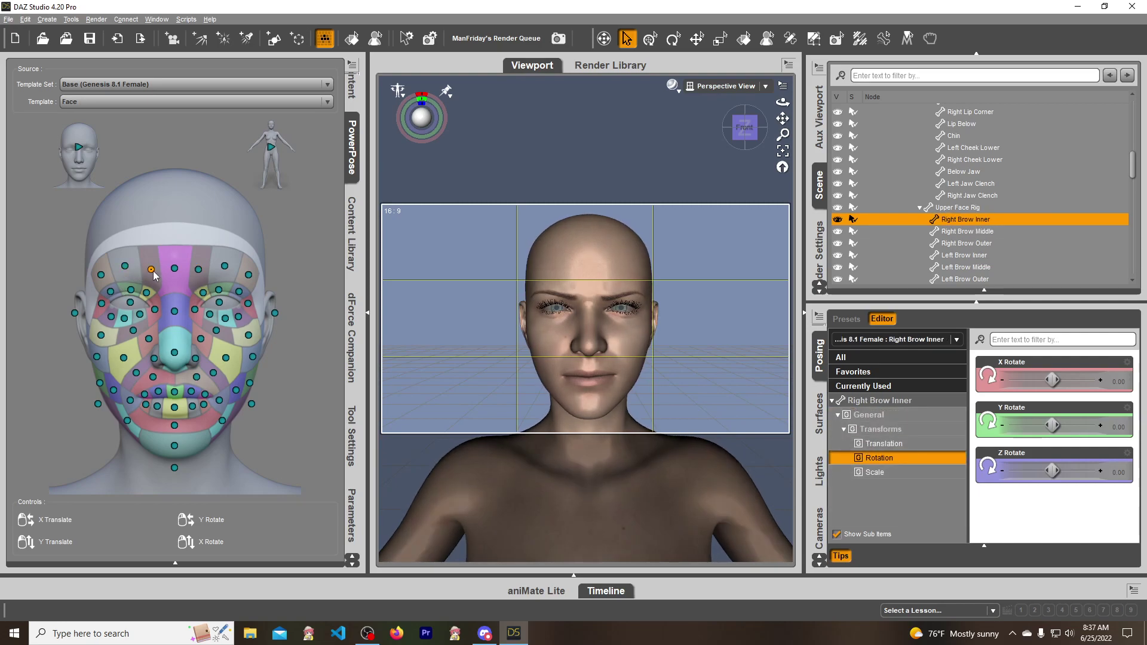
left_click(198, 270)
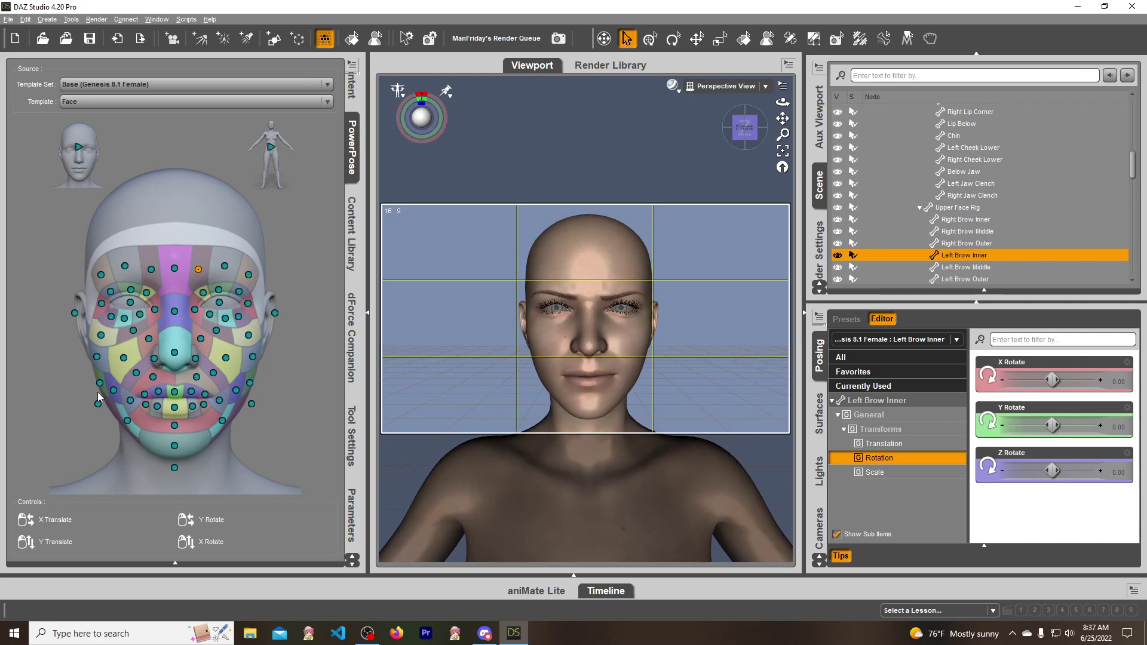
Adjust the middle and upper nasolabial control points on both sides of the face.
left_click(122, 359)
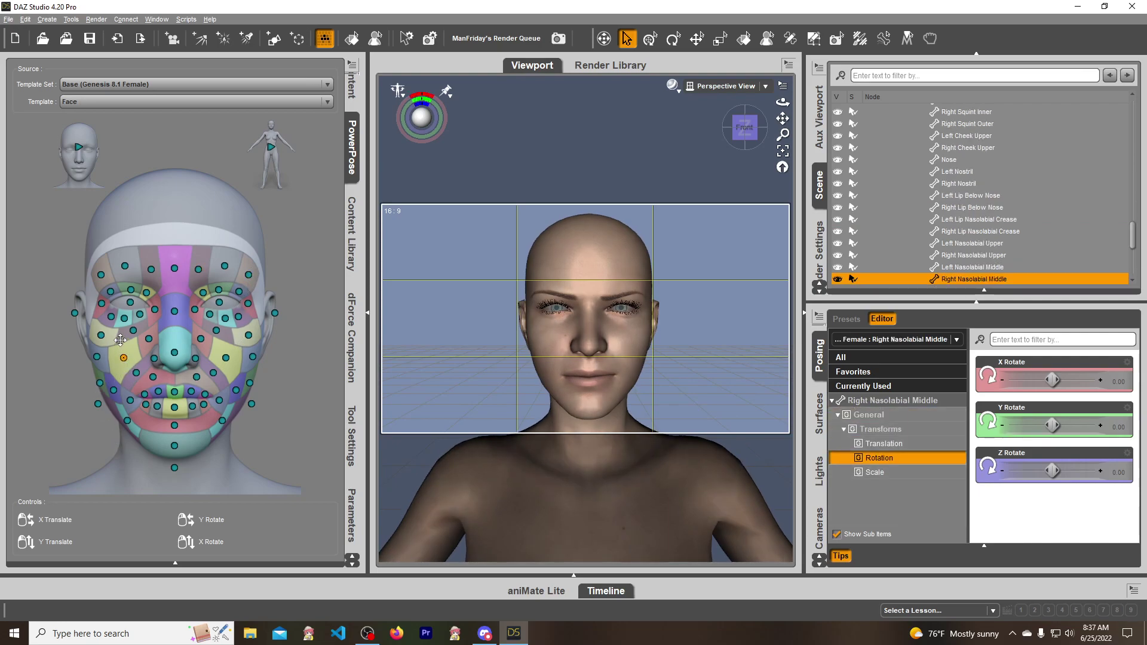
left_click(225, 358)
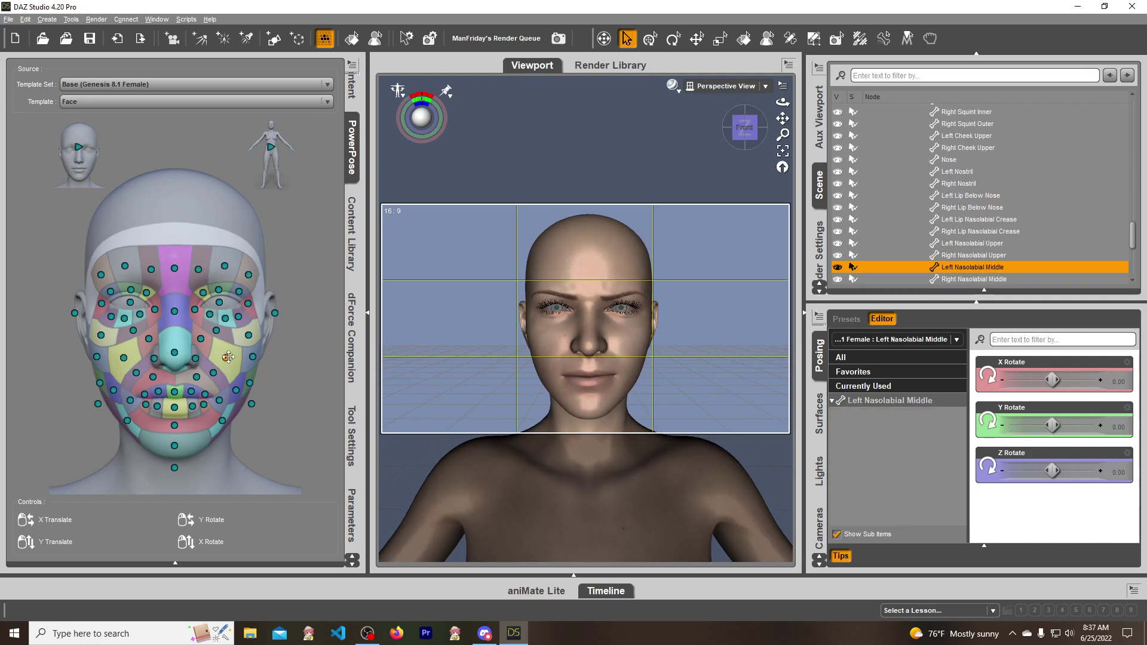
left_click(151, 340)
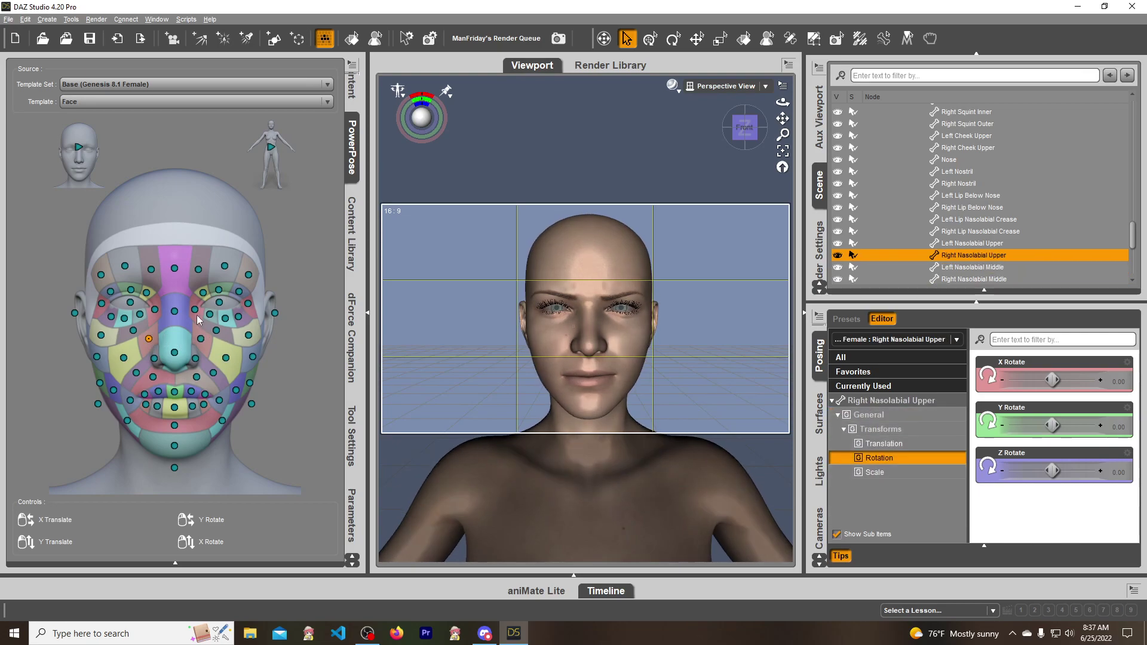
left_click(202, 340)
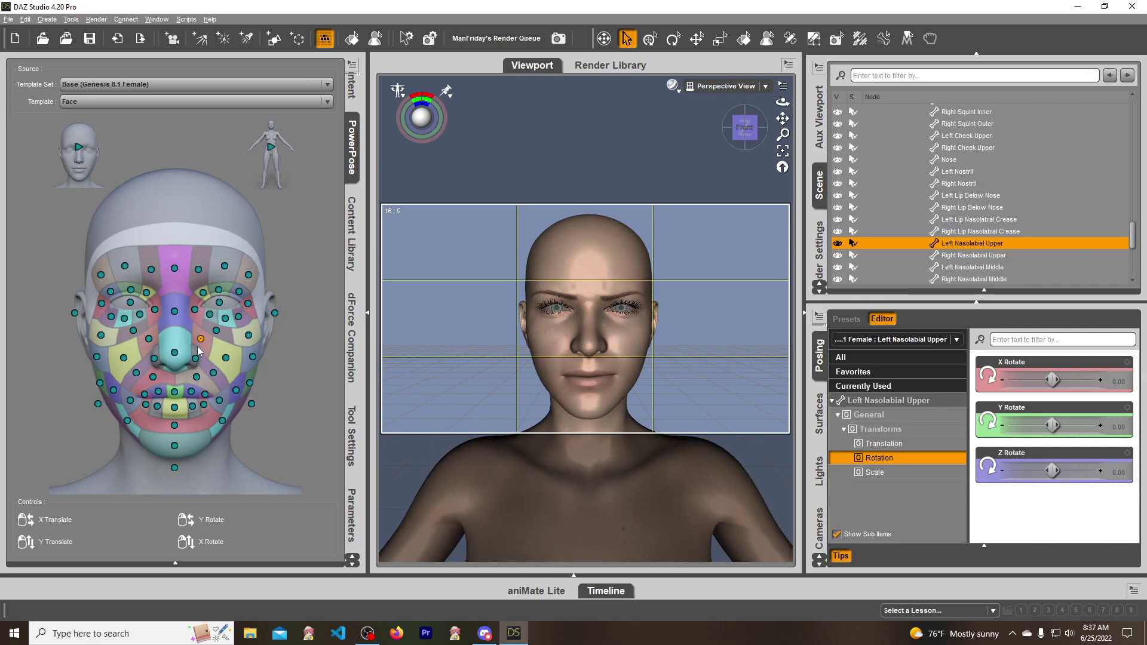
Pull both lip corners slightly downward and reselect the whole Genesis 8.1 Female figure.
left_click(130, 401)
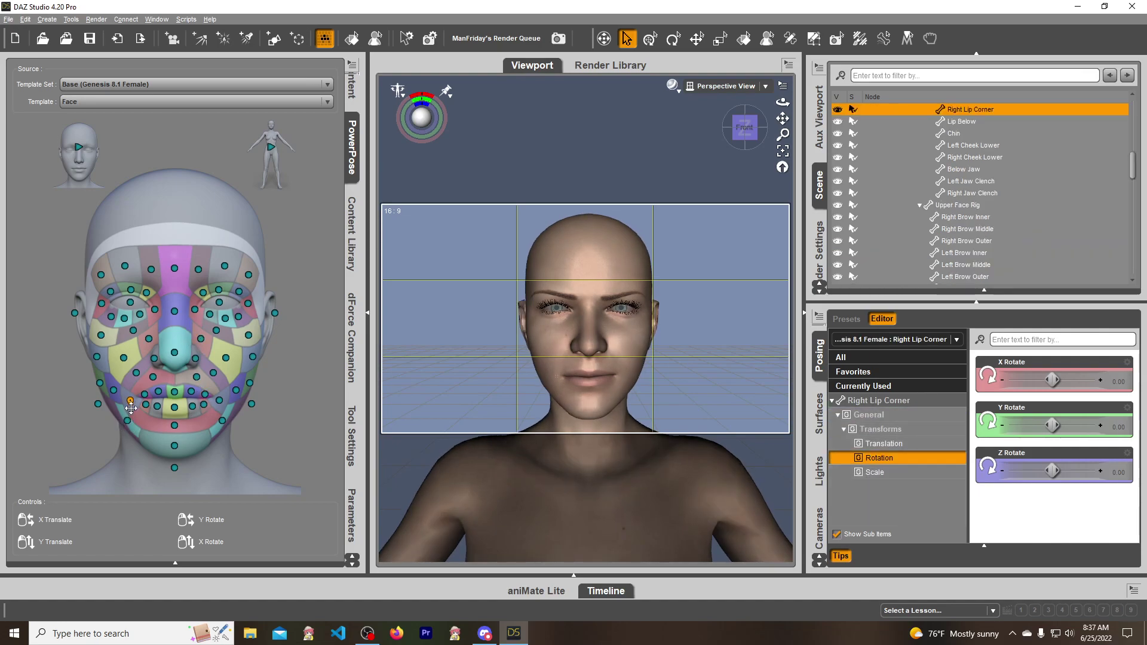
left_click(220, 401)
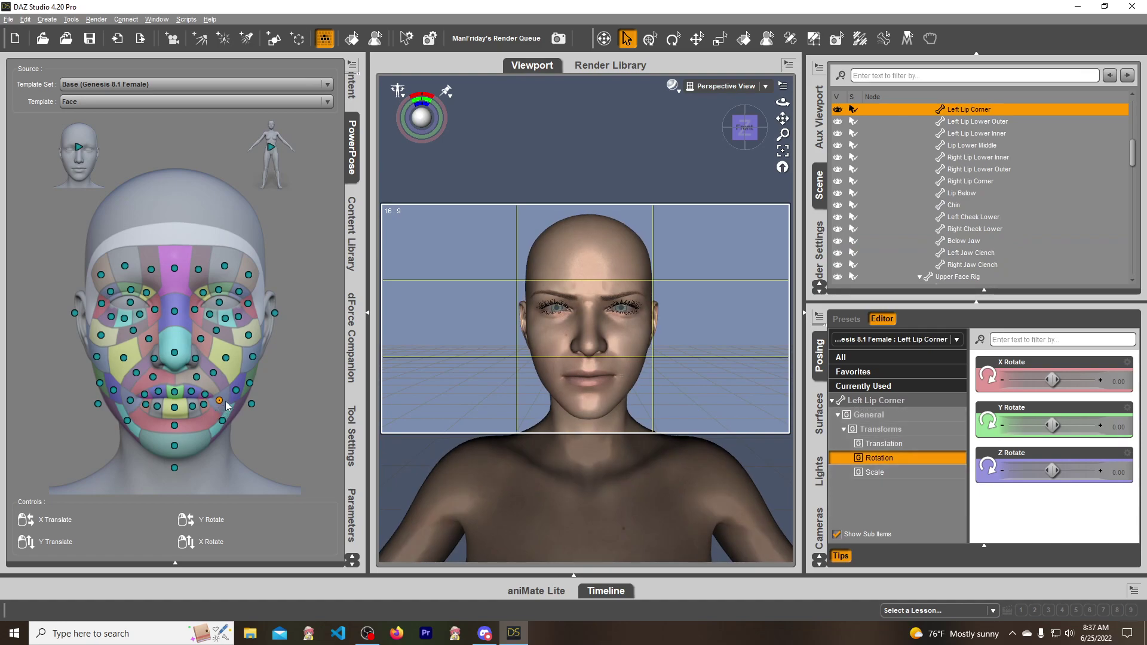
left_click(354, 516)
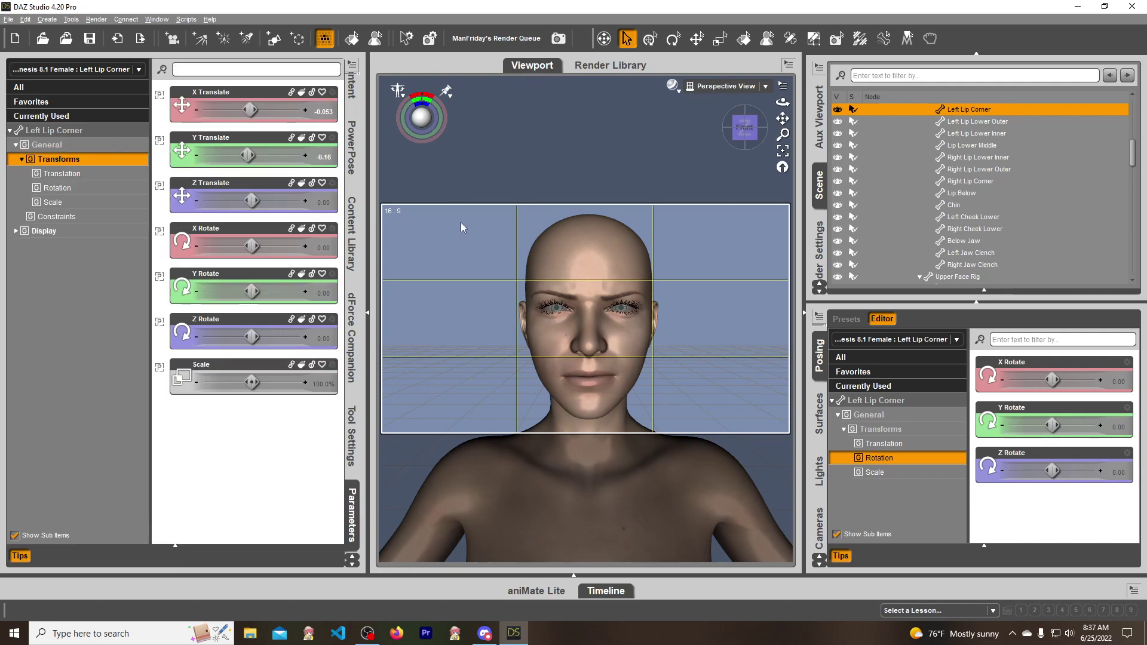
left_click(604, 245)
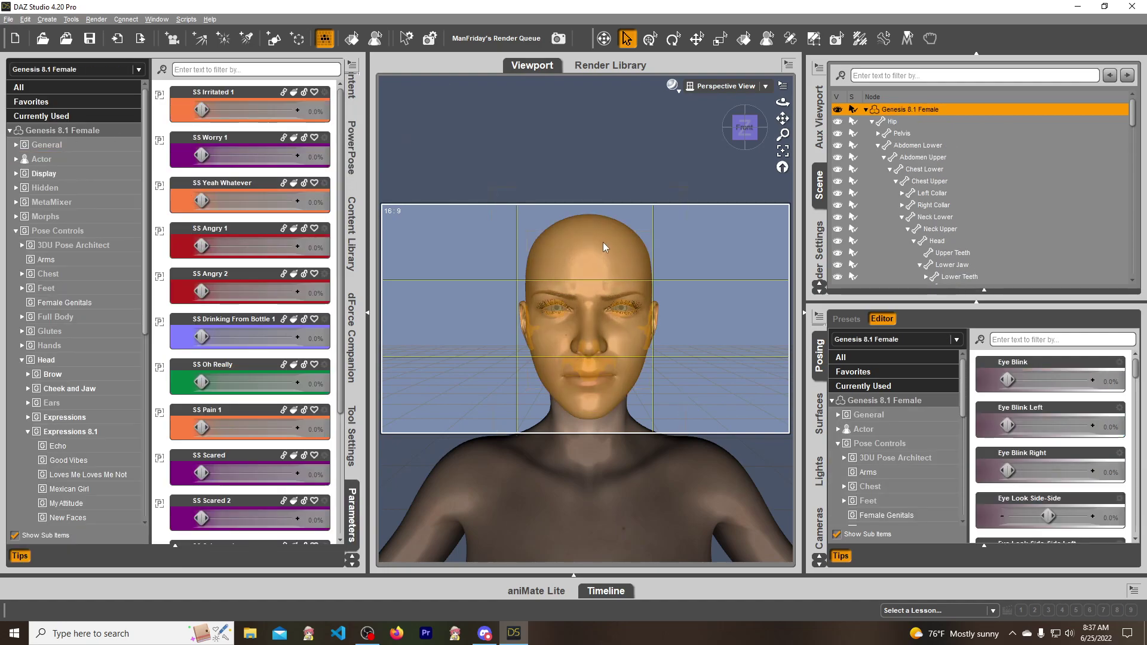
left_click(58, 133)
right_click(57, 132)
left_click(97, 214)
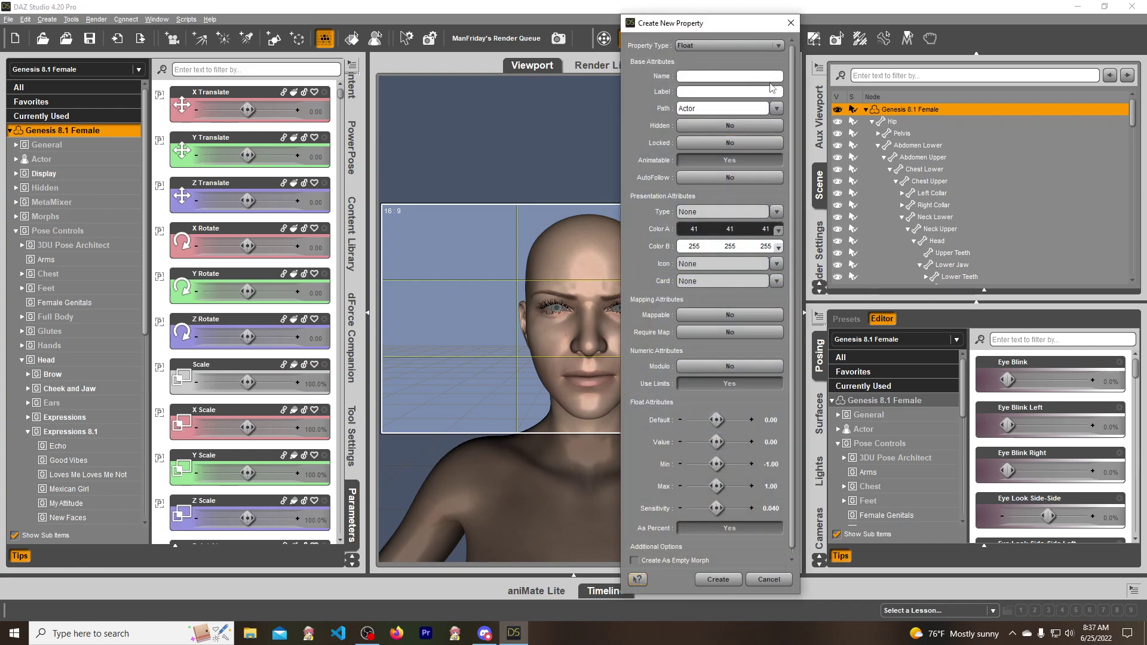
left_click(791, 23)
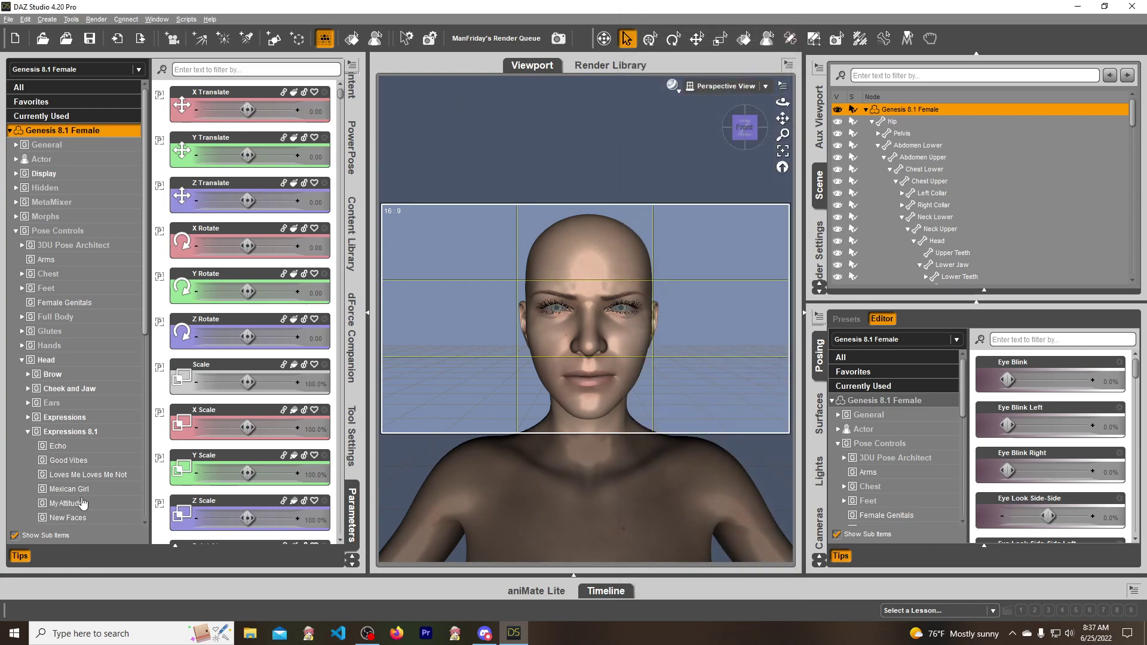
Start a new property in the Sacred Sage group under Expressions 8.1 and name it SS Angry 3.
scroll(83, 503, "down", 3)
left_click(66, 478)
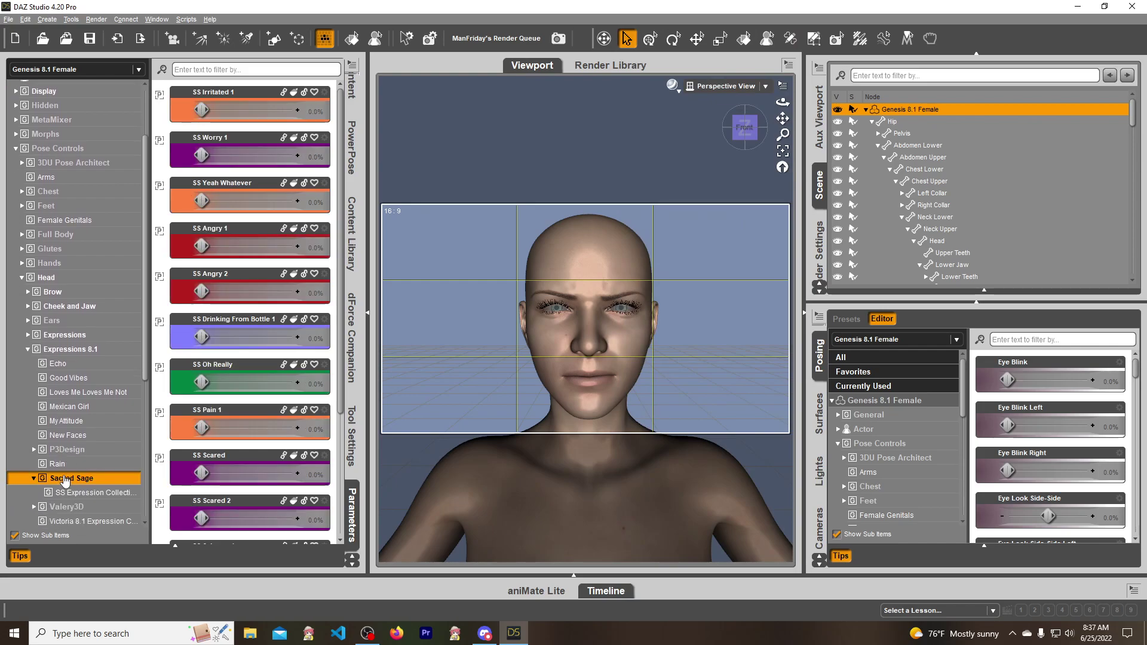
right_click(65, 480)
left_click(92, 563)
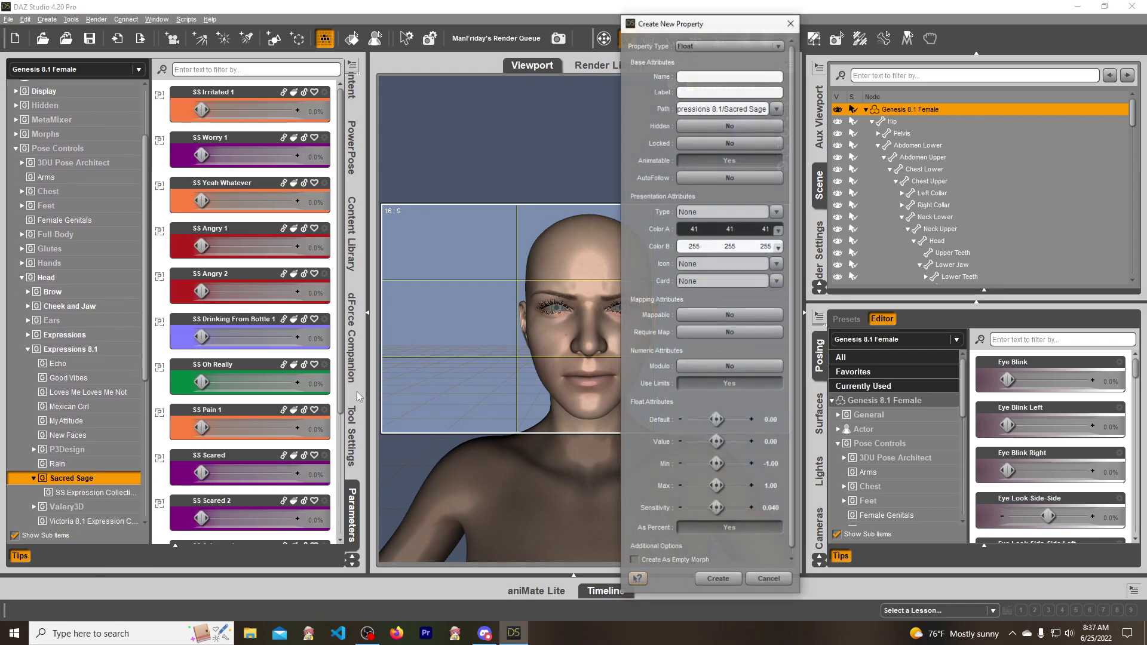
type("SS Angry 3")
key("Tab")
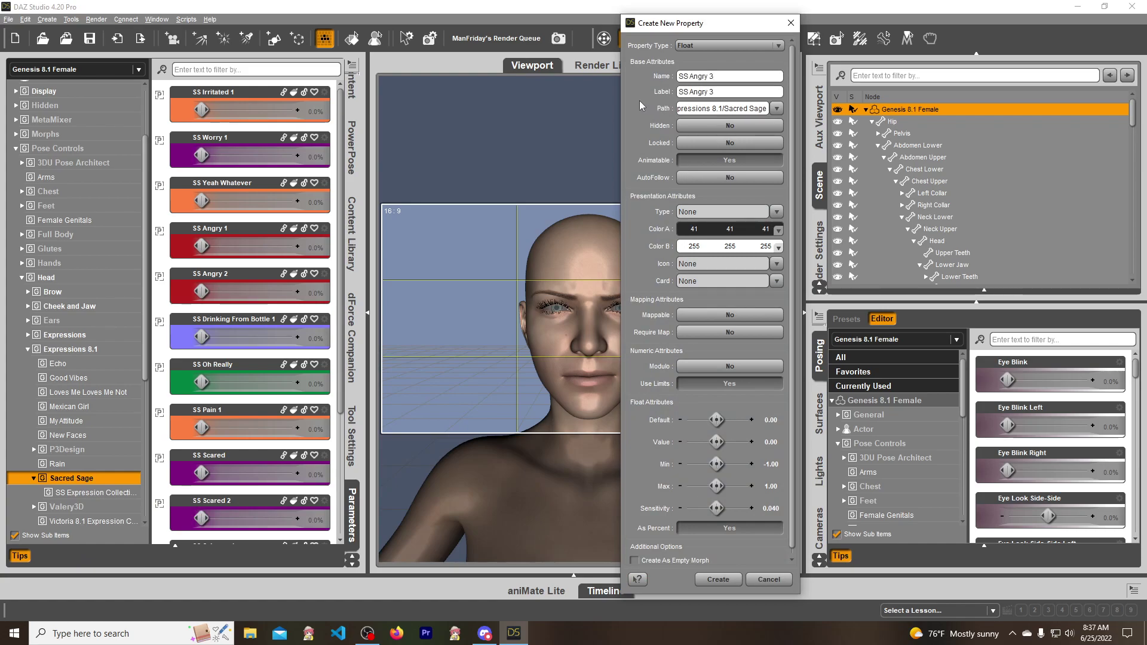
Set both Color A and Color B of the new property to pure red (255, 0, 0).
left_click(695, 229)
left_click(573, 248)
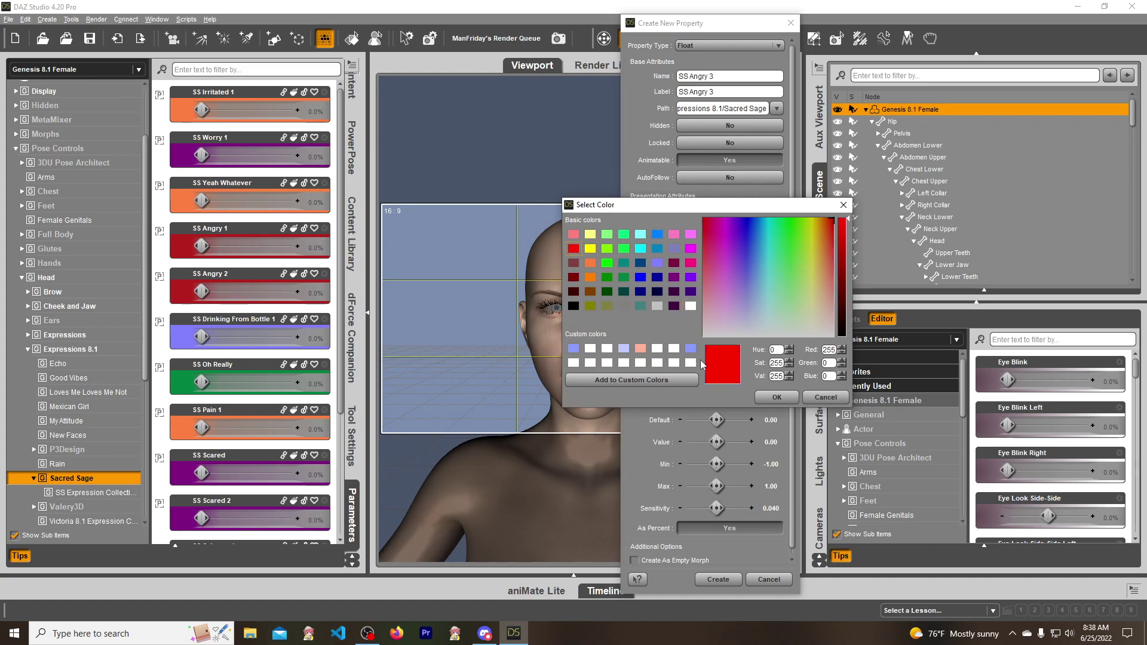
left_click(777, 397)
left_click(696, 245)
left_click(573, 248)
left_click(777, 398)
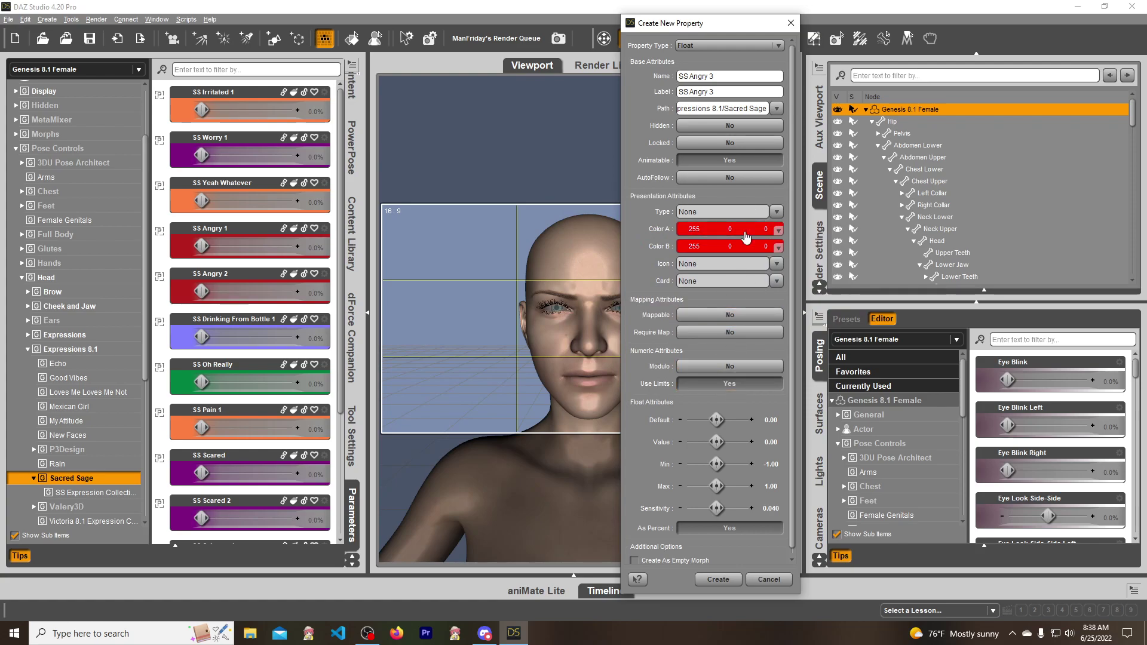
Give the property the type Modifier/Pose and a minimum of 0.00, and create it.
left_click(776, 211)
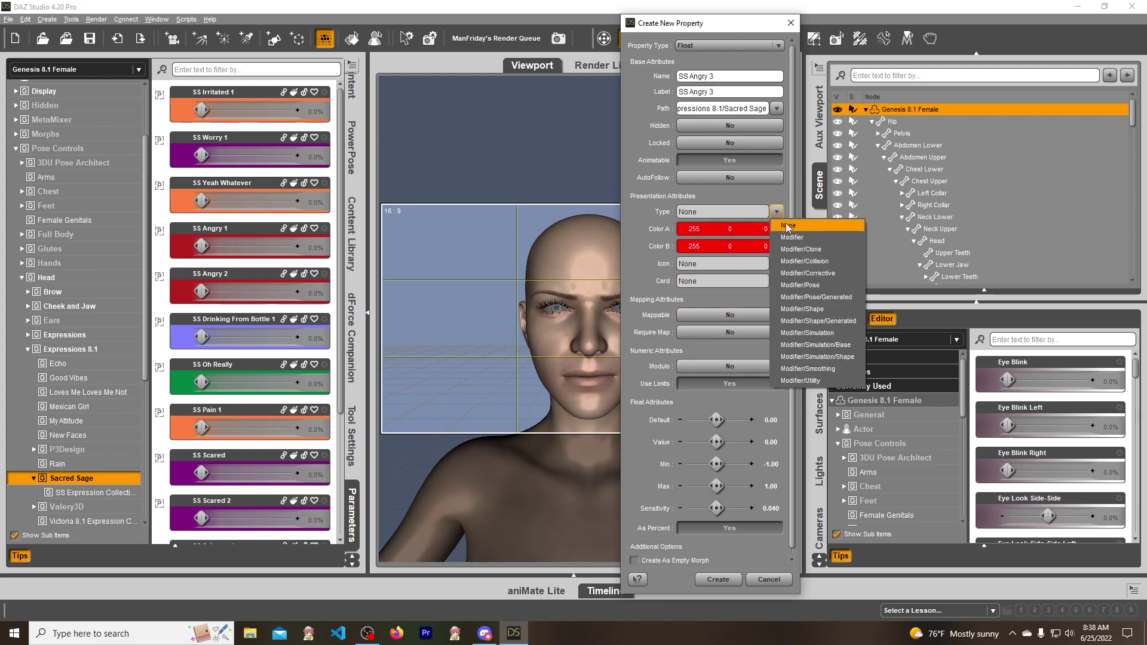
left_click(836, 288)
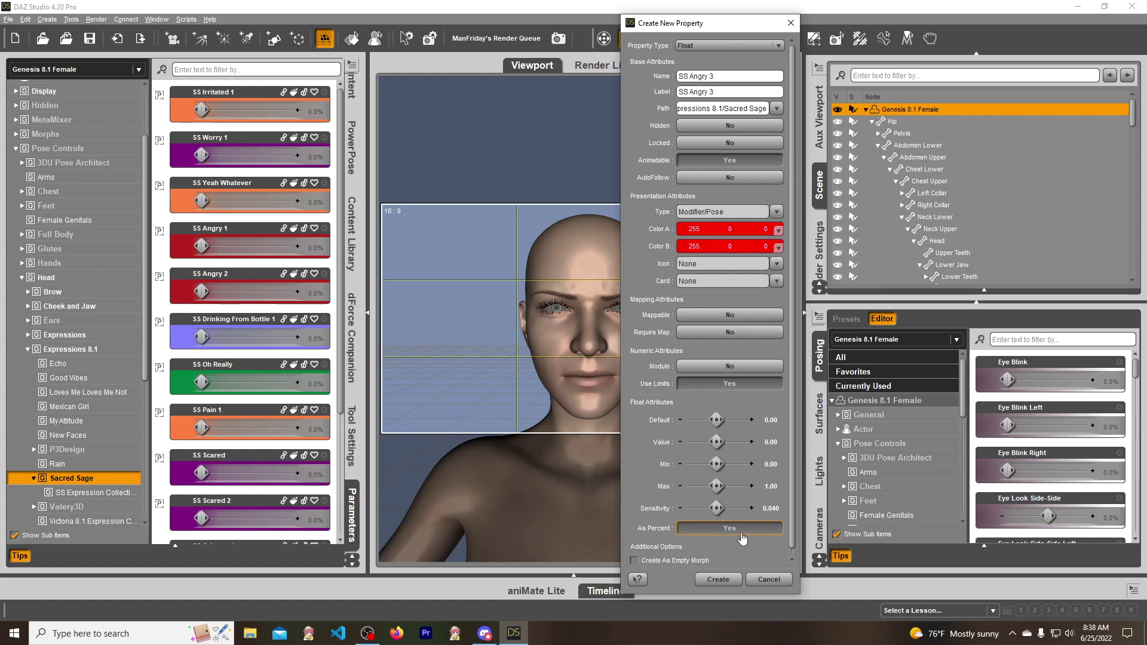
left_click(717, 580)
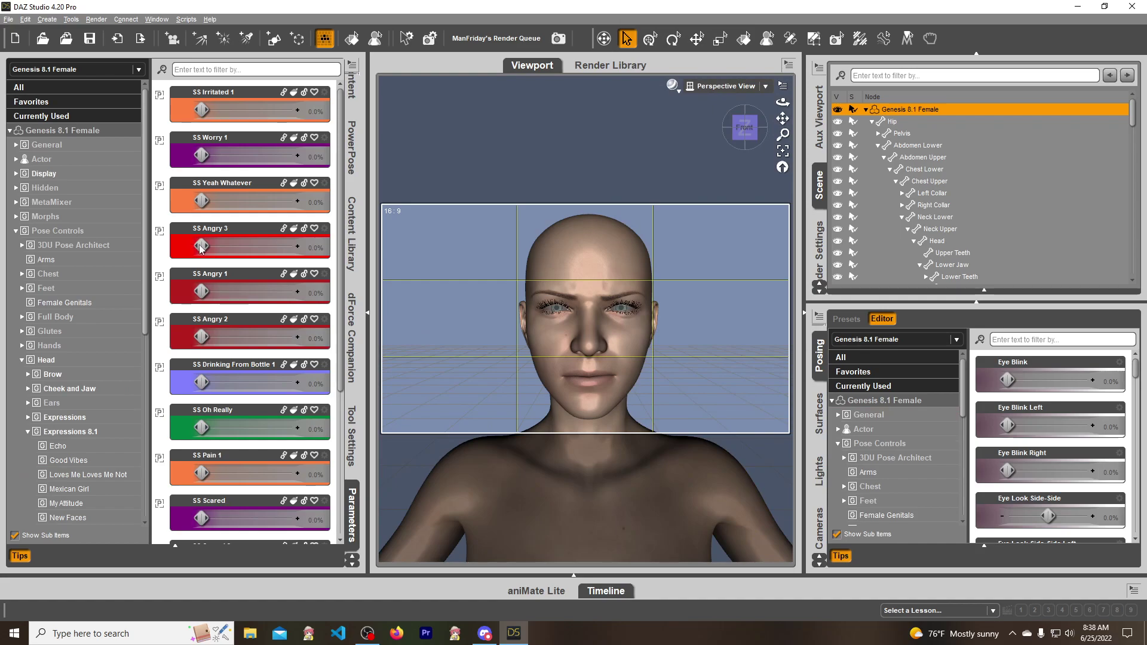
Set SS Angry 3 to 100% and open its ERC Freeze options.
left_click_drag(205, 247, 295, 247)
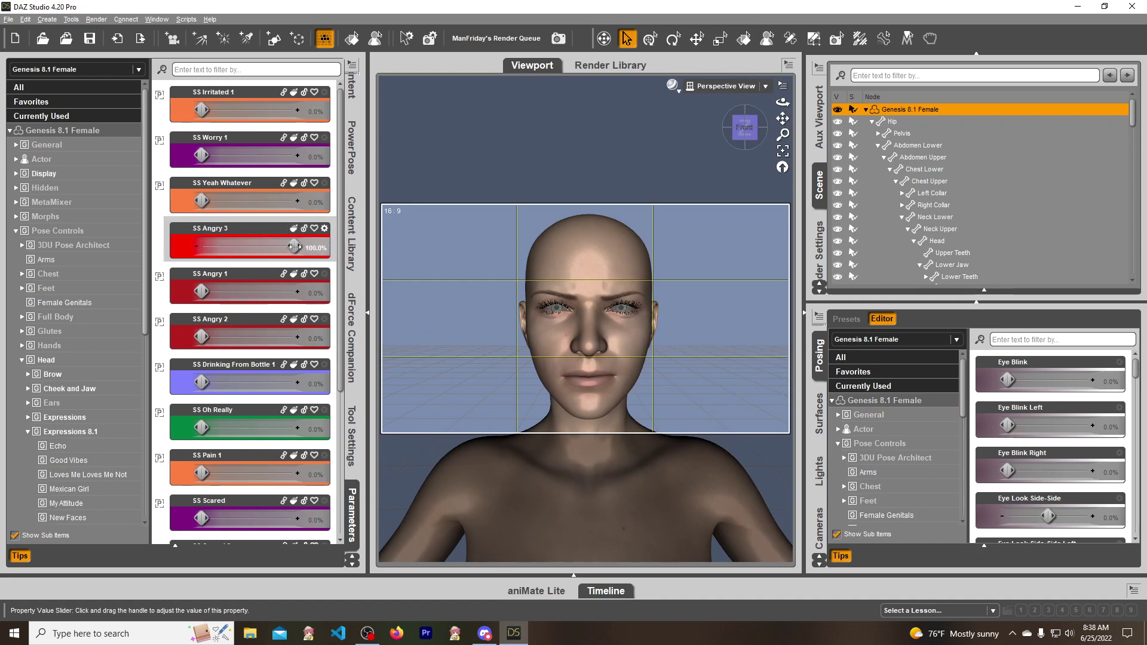
right_click(270, 254)
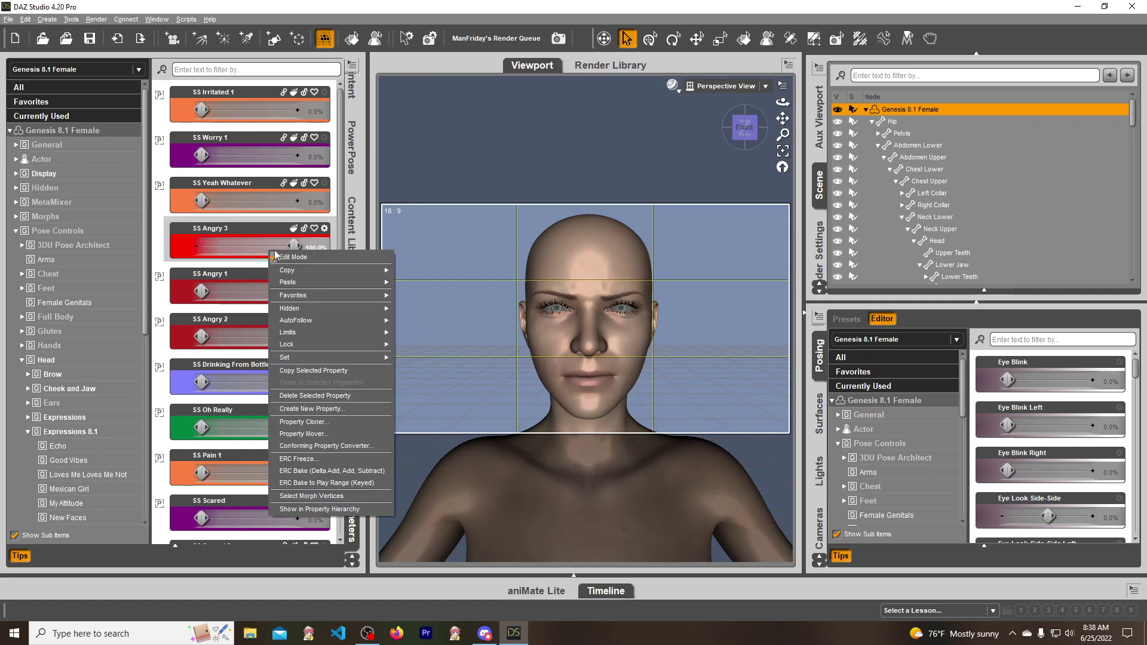
left_click(330, 460)
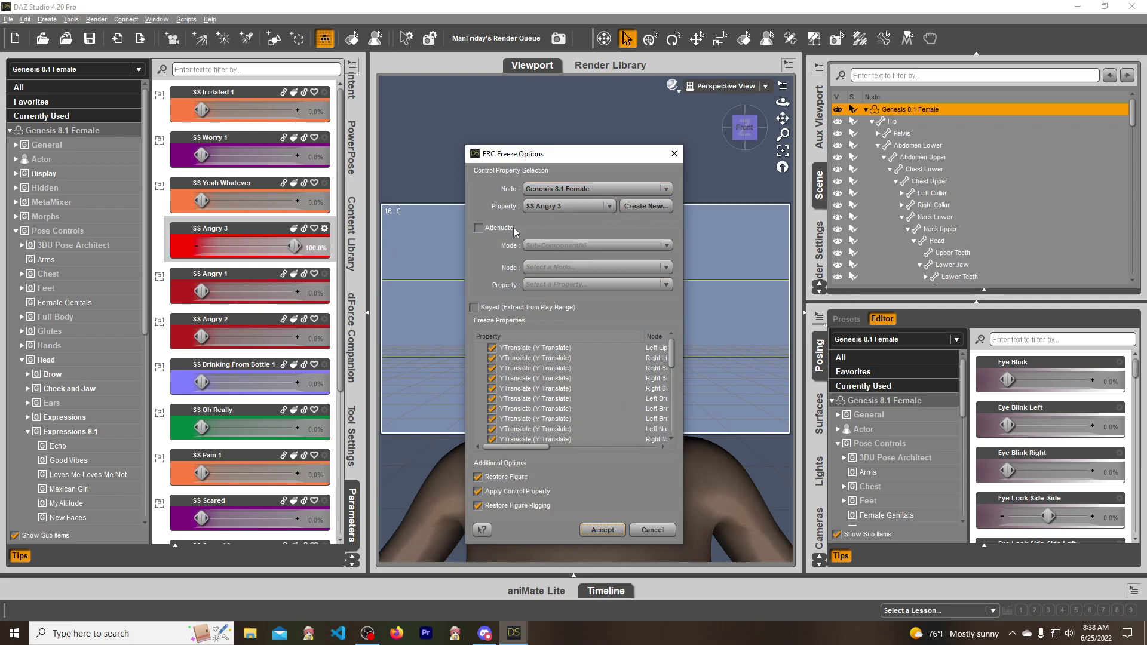
Attenuate the freeze in Sub-Component(s) mode with the Head as the node, and accept the ERC Freeze for SS Angry 3.
left_click(478, 228)
left_click(574, 270)
left_click(531, 285)
left_click(538, 297)
left_click(544, 320)
left_click(550, 333)
left_click(556, 345)
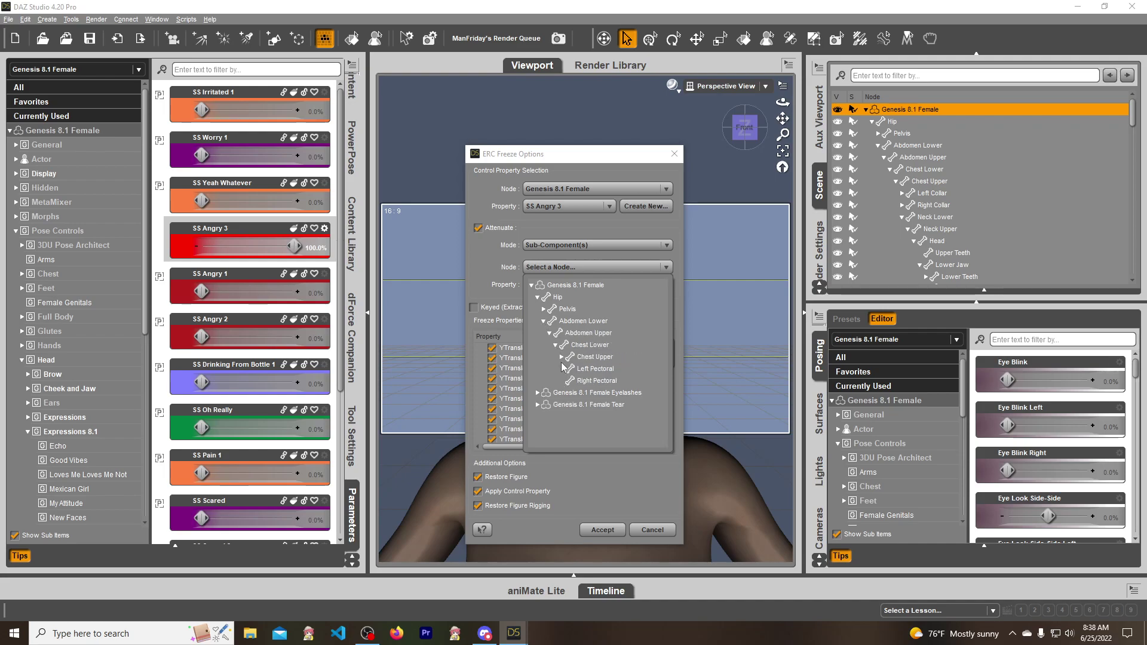
left_click(562, 357)
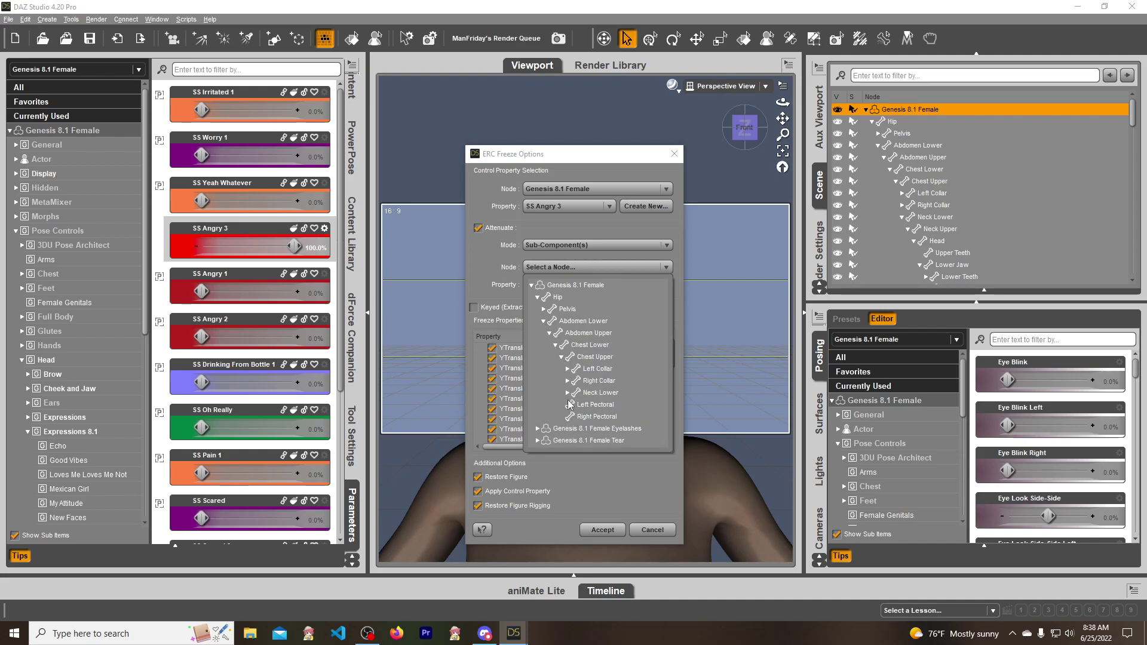
left_click(568, 393)
left_click(574, 405)
left_click(599, 416)
left_click(615, 529)
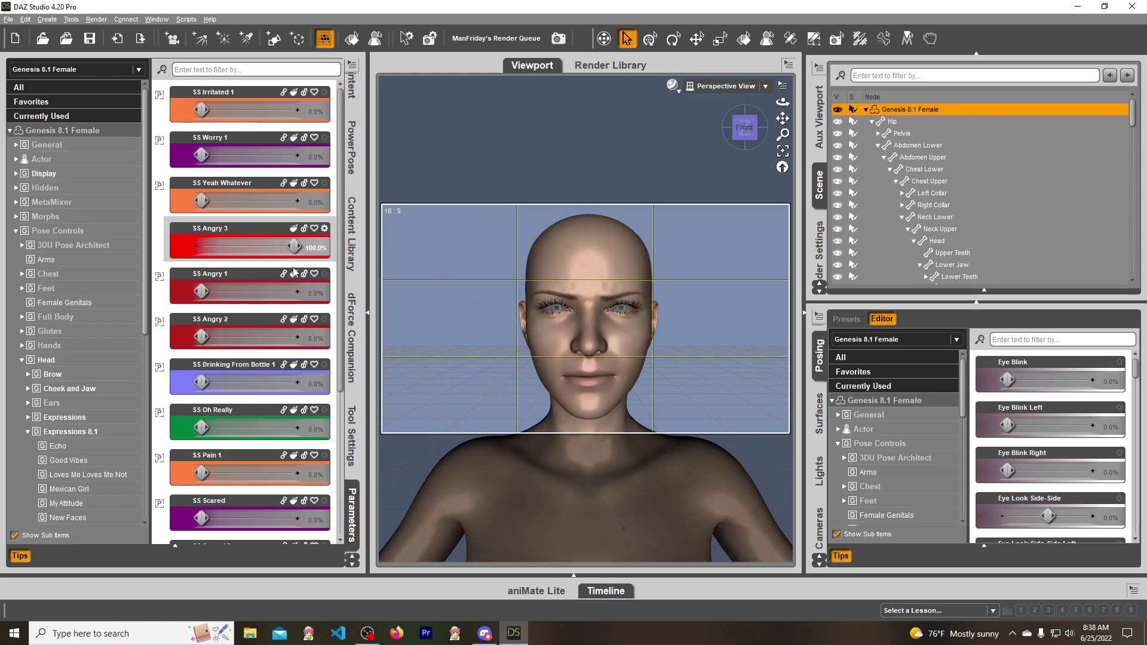
Turn the SS Angry 3 expression down to 0% to return the face to neutral.
mouse_move(294, 245)
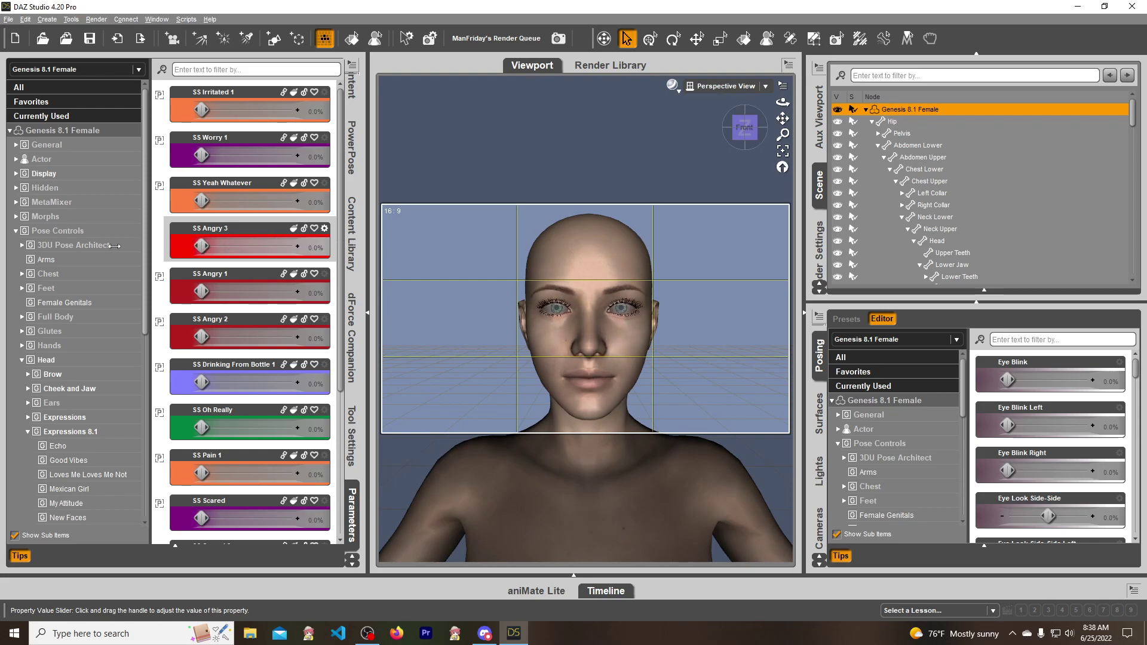
left_click_drag(293, 247, 176, 240)
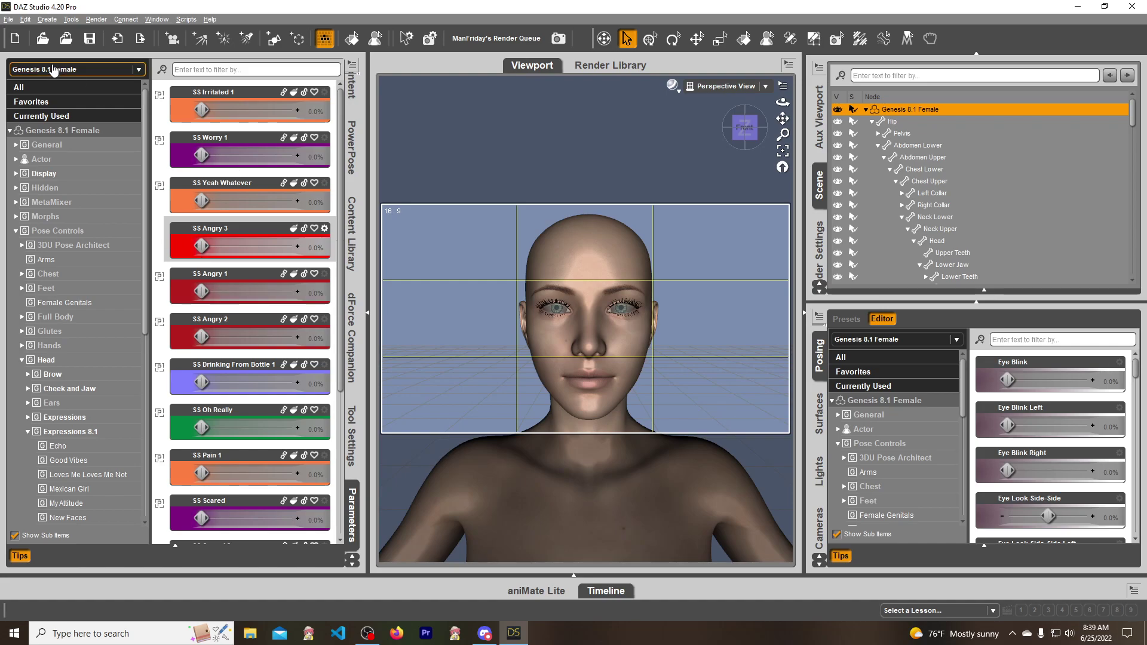
Start saving Genesis 8.1 Female's morph assets as a support asset and set the vendor name to Sacred Sage.
left_click(9, 19)
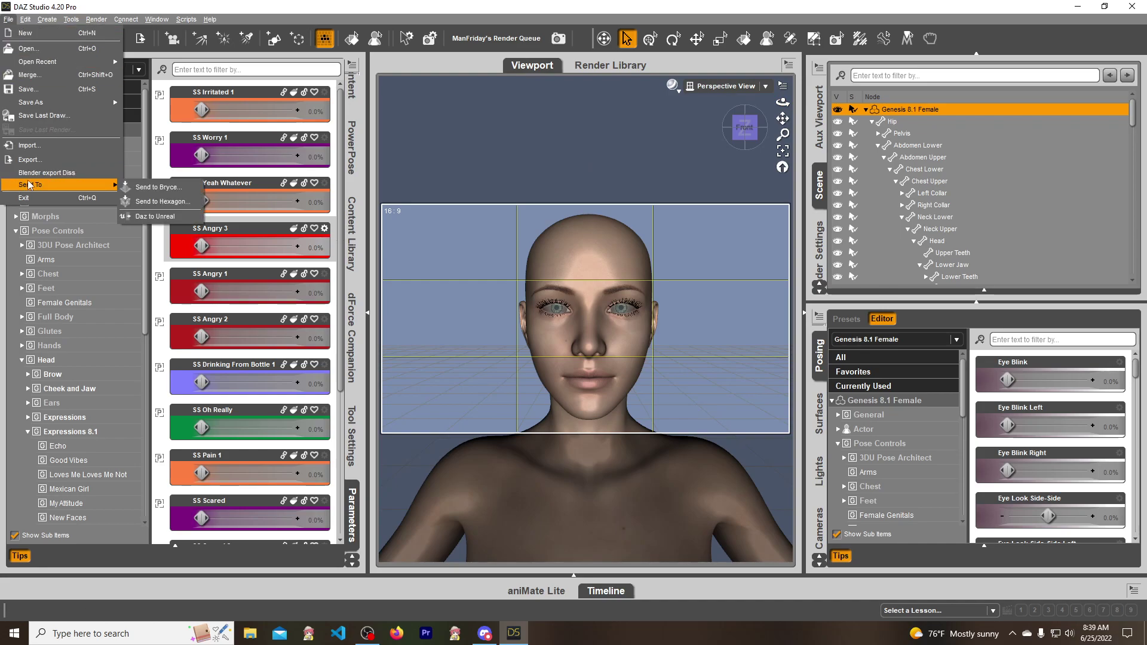
mouse_move(30, 102)
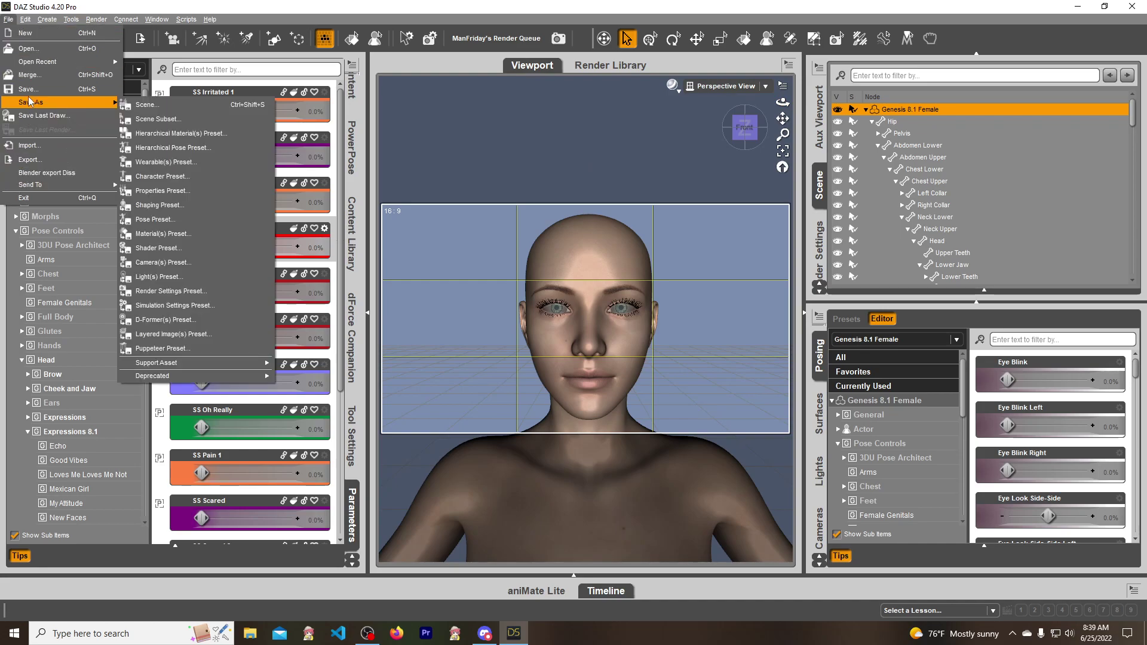
mouse_move(180, 364)
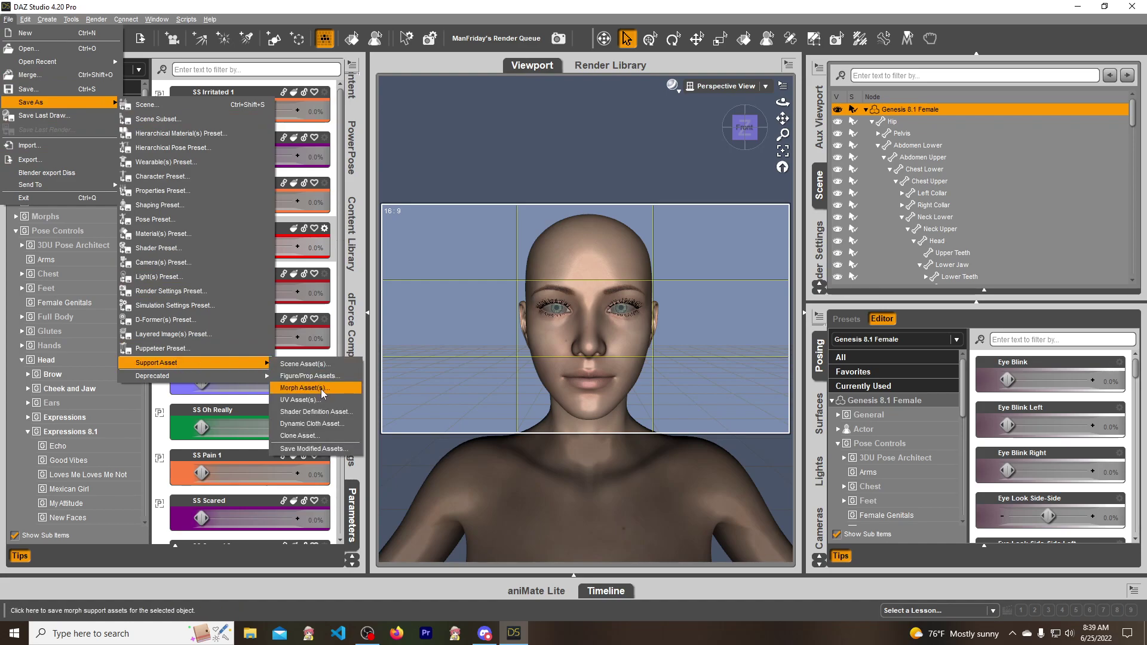
left_click(302, 388)
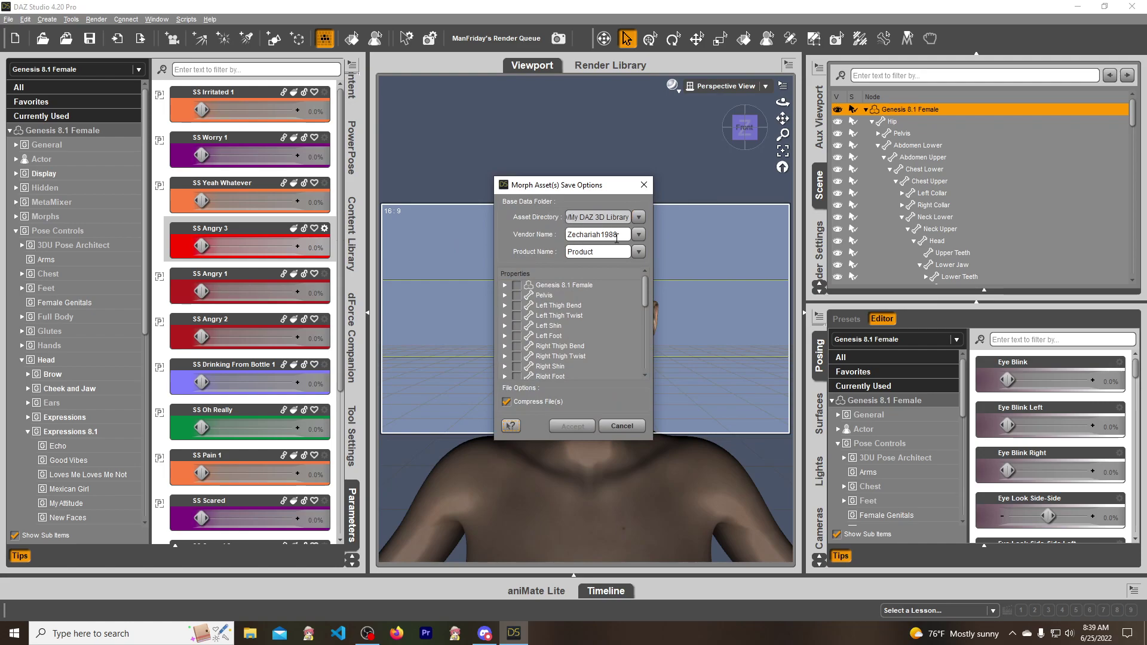
key("ctrl+a")
type("Sacred Sage")
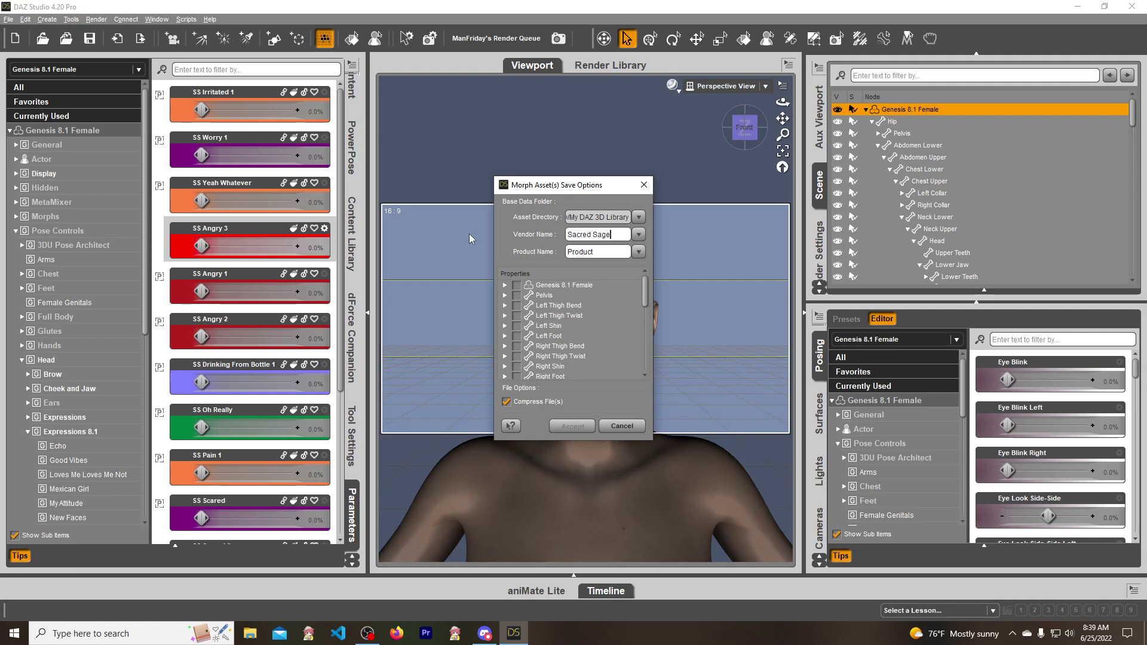
Set the product name for the morph assets to Sacred Sage Expression Collection.
key("ctrl+a")
type("Sacred ")
type("Sage Expressio")
type("n Collectio")
type("n")
Expand Genesis 8.1 Female, Pose Controls, Head and Expressions 8.1 in the properties tree to reach the Sacred Sage group.
left_click(505, 285)
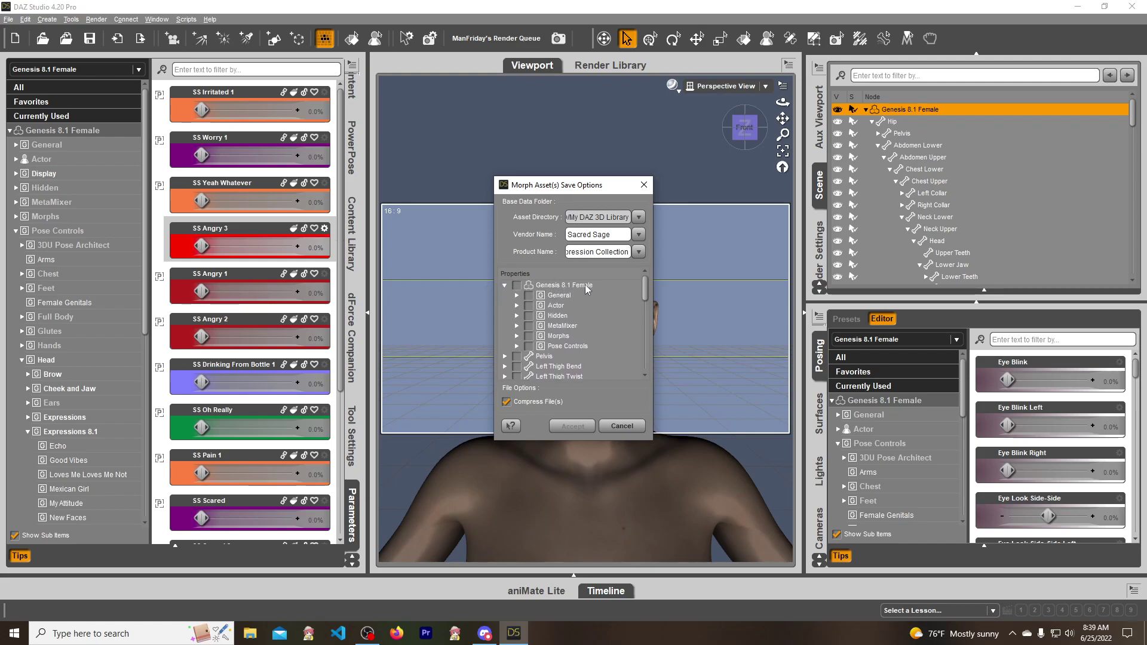
left_click(518, 346)
scroll(517, 340, "down", 4)
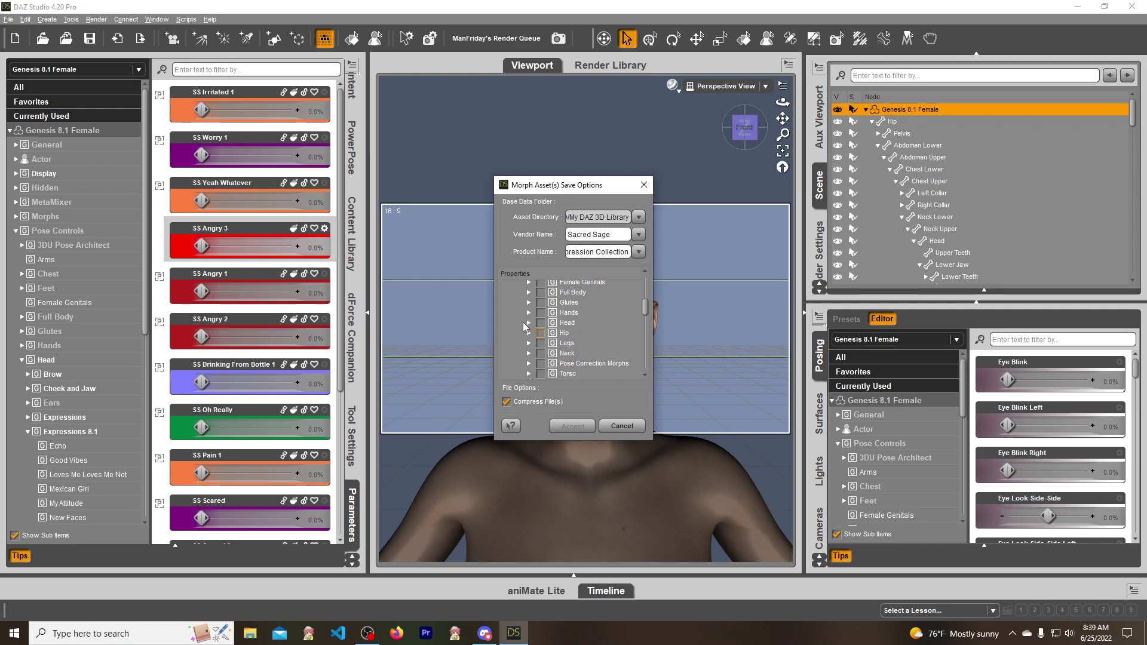
left_click(529, 323)
scroll(526, 319, "down", 2)
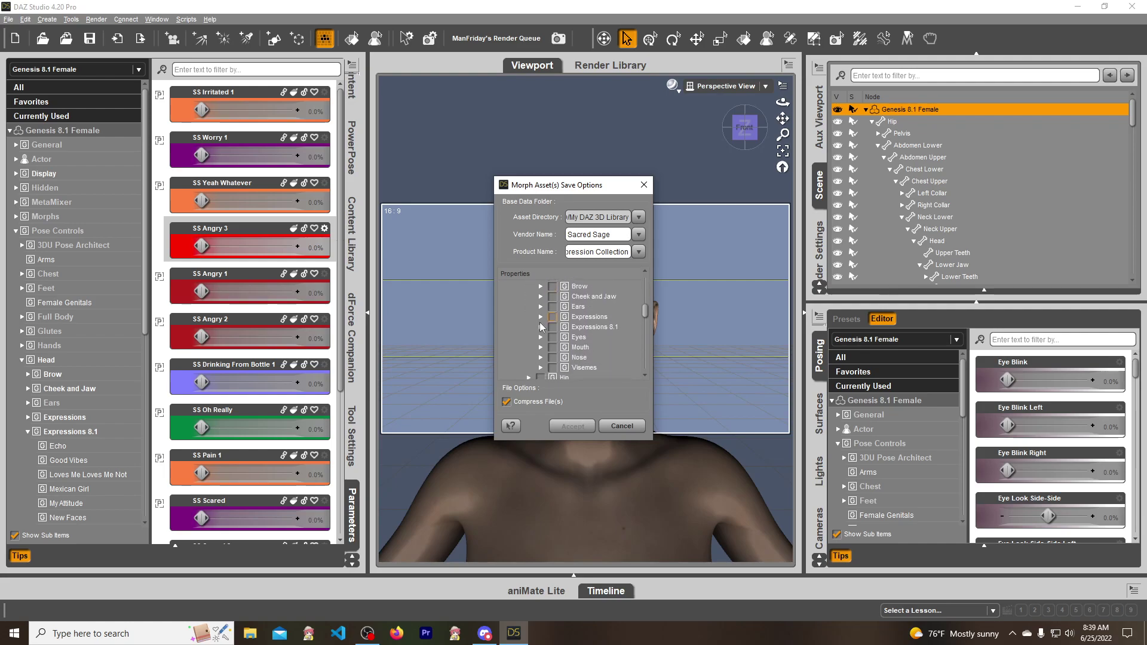
left_click(541, 326)
scroll(521, 326, "down", 5)
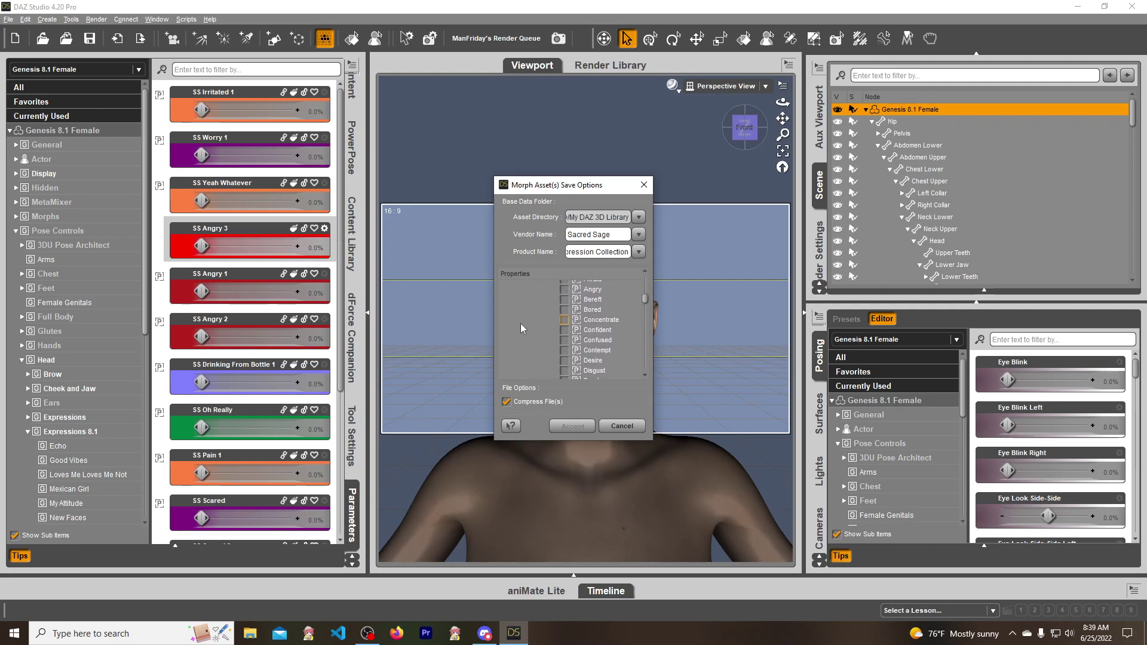
scroll(515, 323, "down", 8)
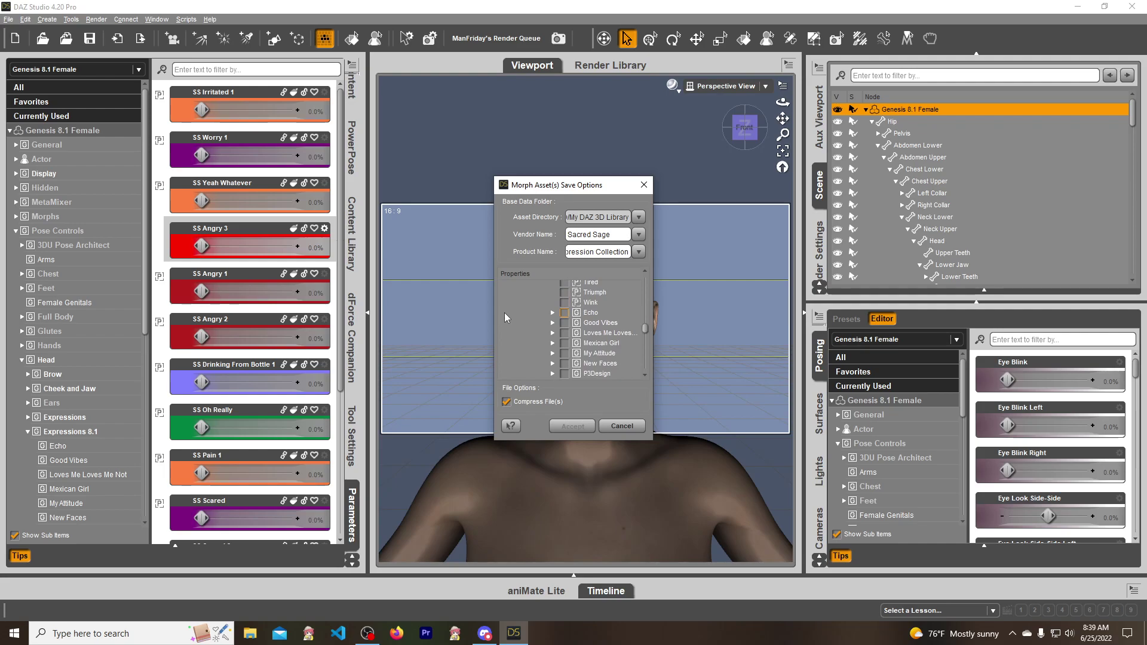
scroll(532, 299, "down", 2)
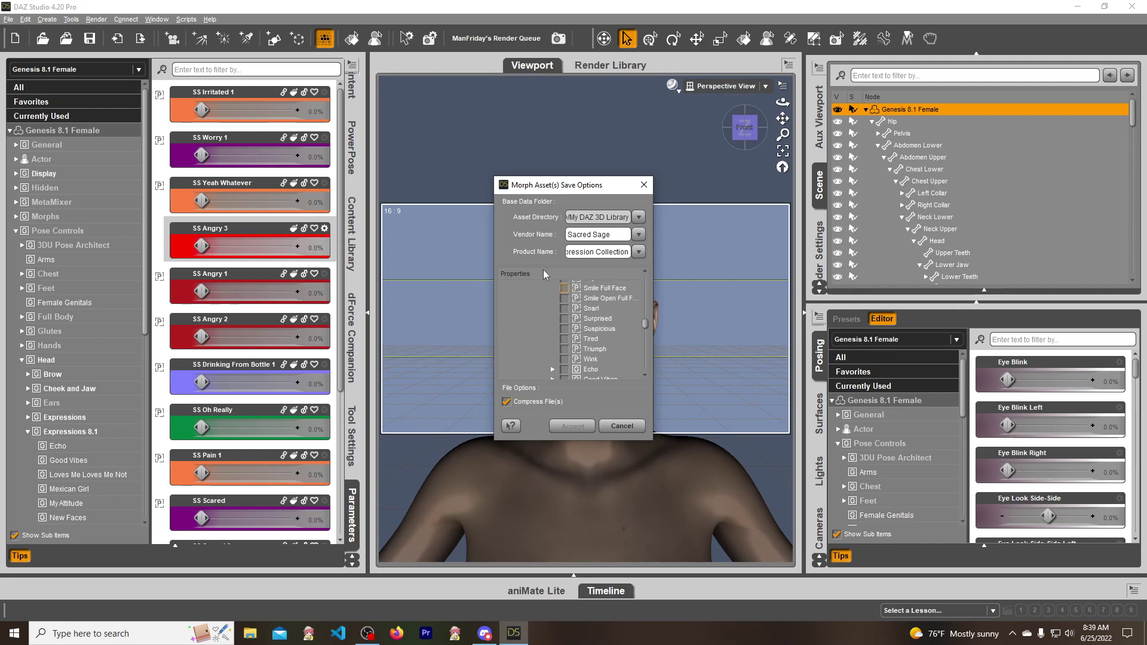
scroll(568, 323, "down", 1)
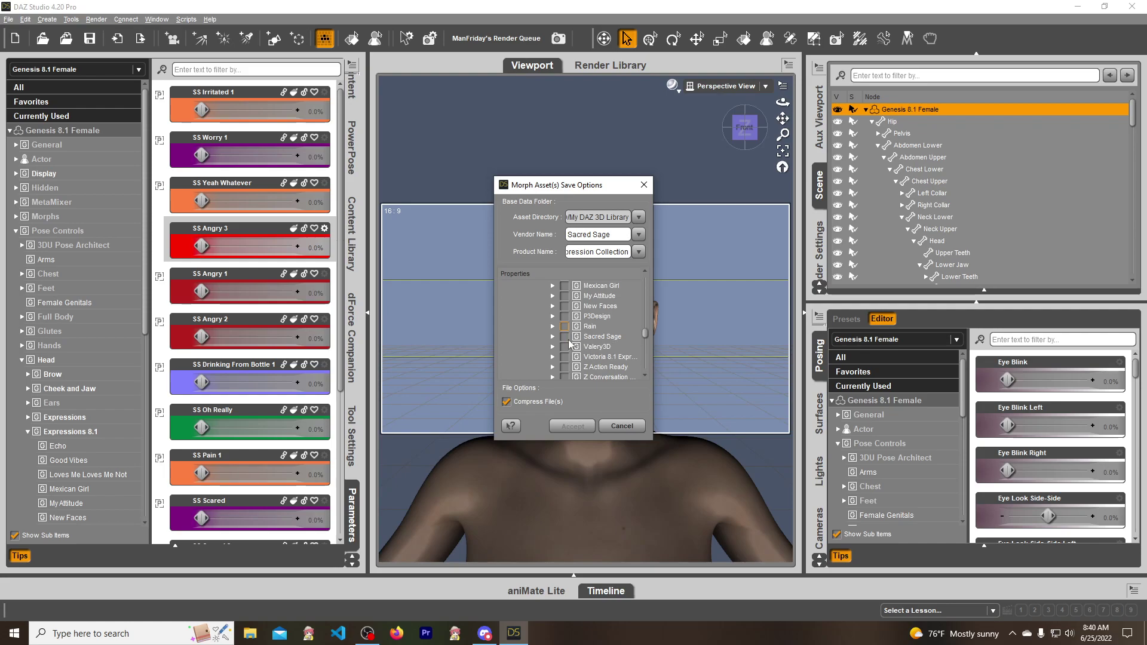
Include the whole Sacred Sage group with SS Angry 3, check its contents, and accept the morph asset save.
left_click(553, 336)
scroll(612, 355, "down", 2)
scroll(610, 353, "down", 1)
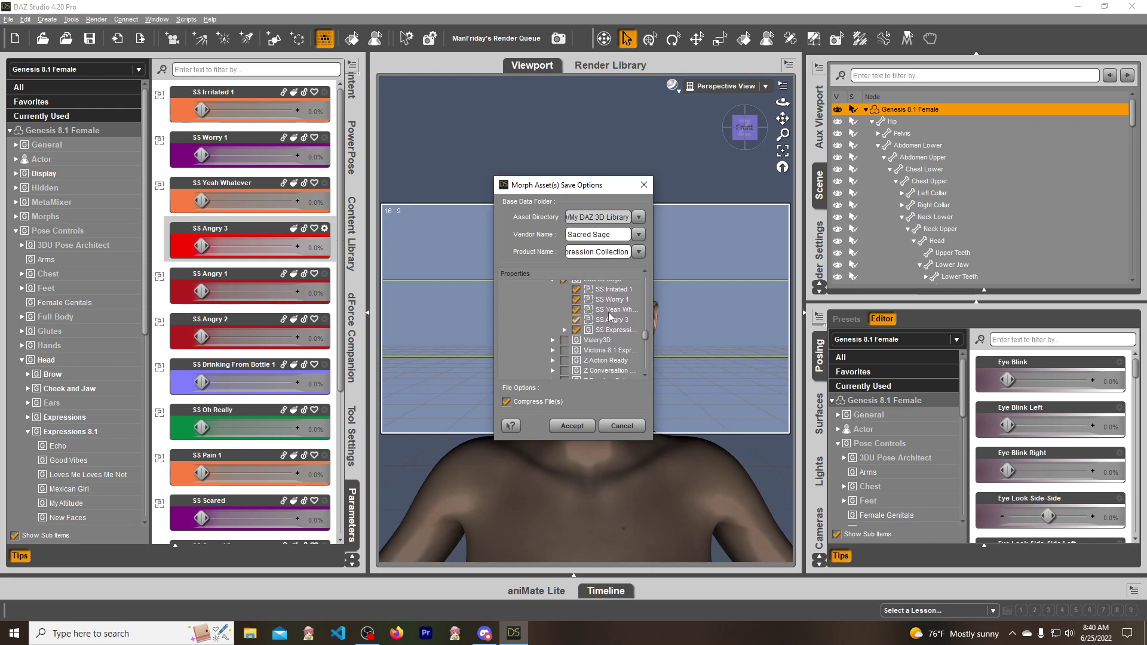
left_click(564, 330)
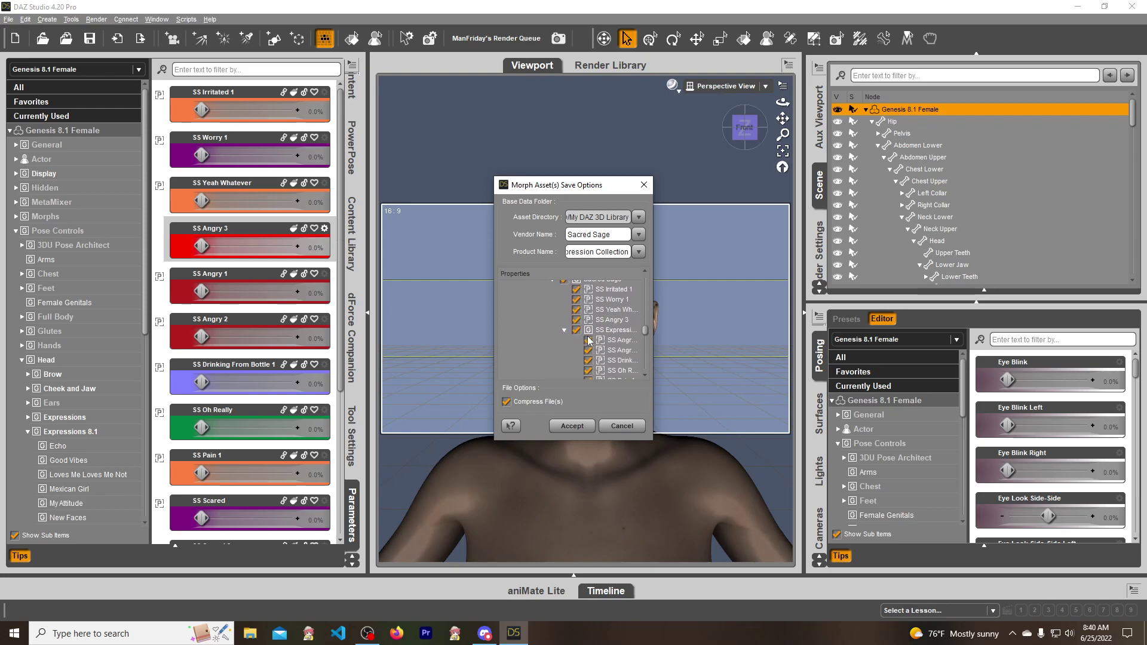
scroll(590, 350, "down", 5)
scroll(604, 339, "up", 3)
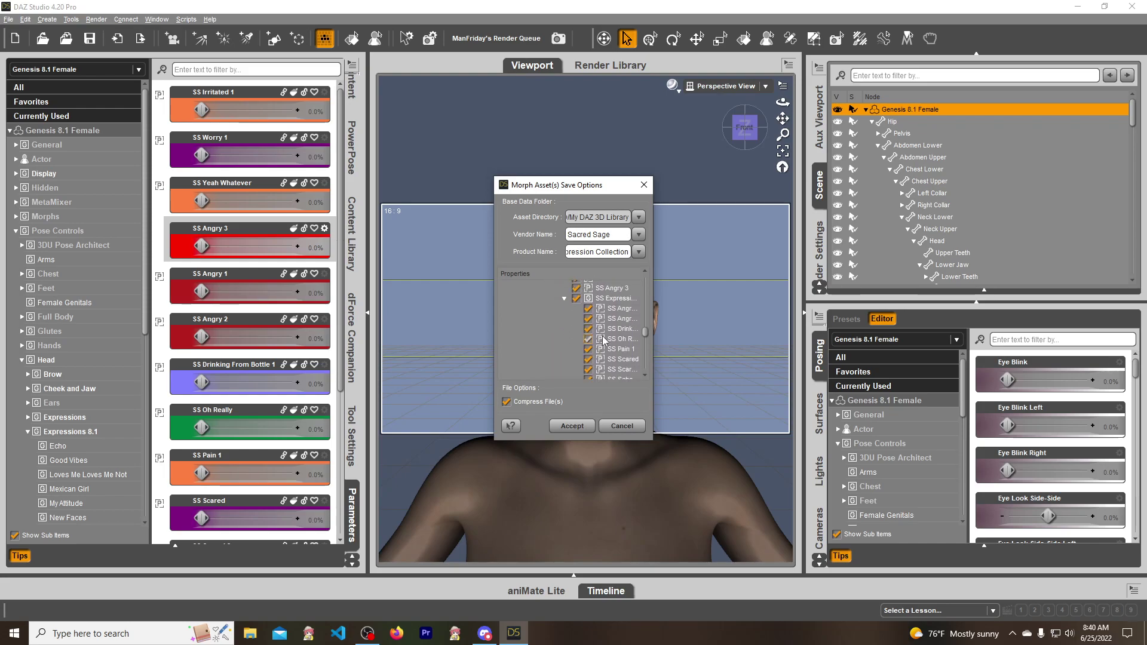
scroll(568, 314, "up", 2)
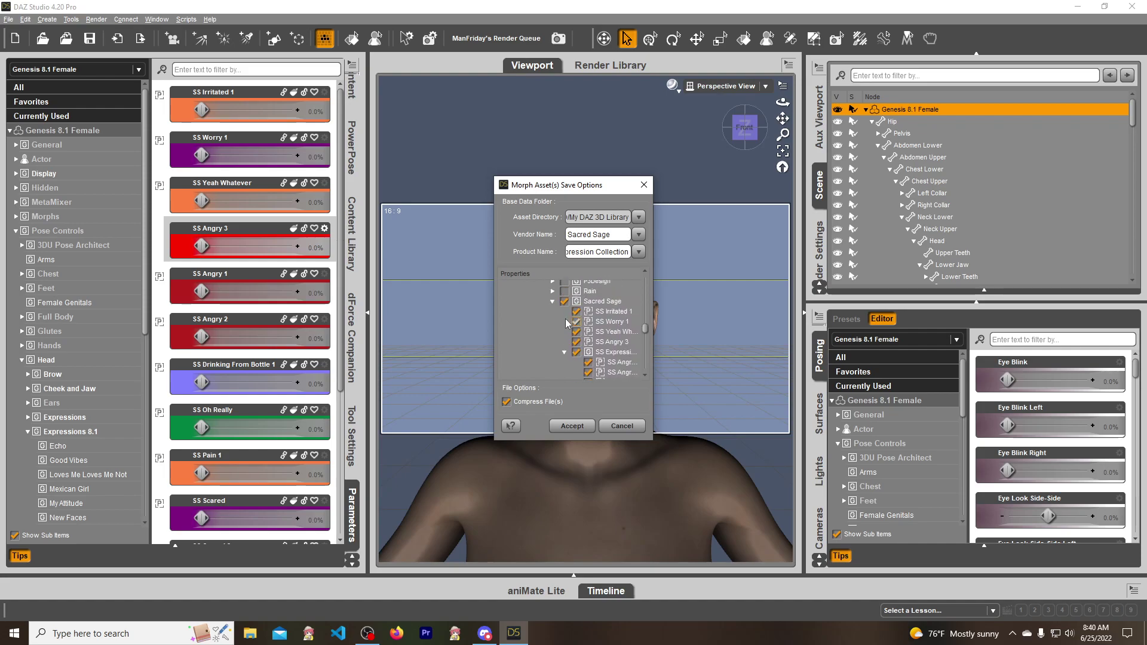
left_click(553, 309)
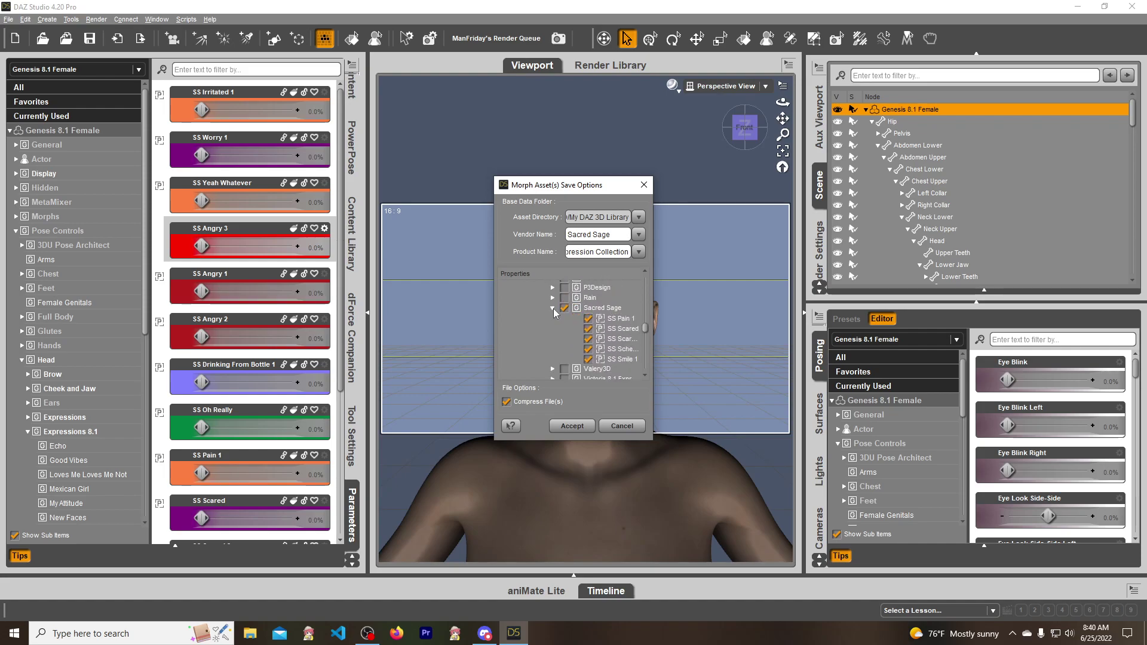
left_click(577, 428)
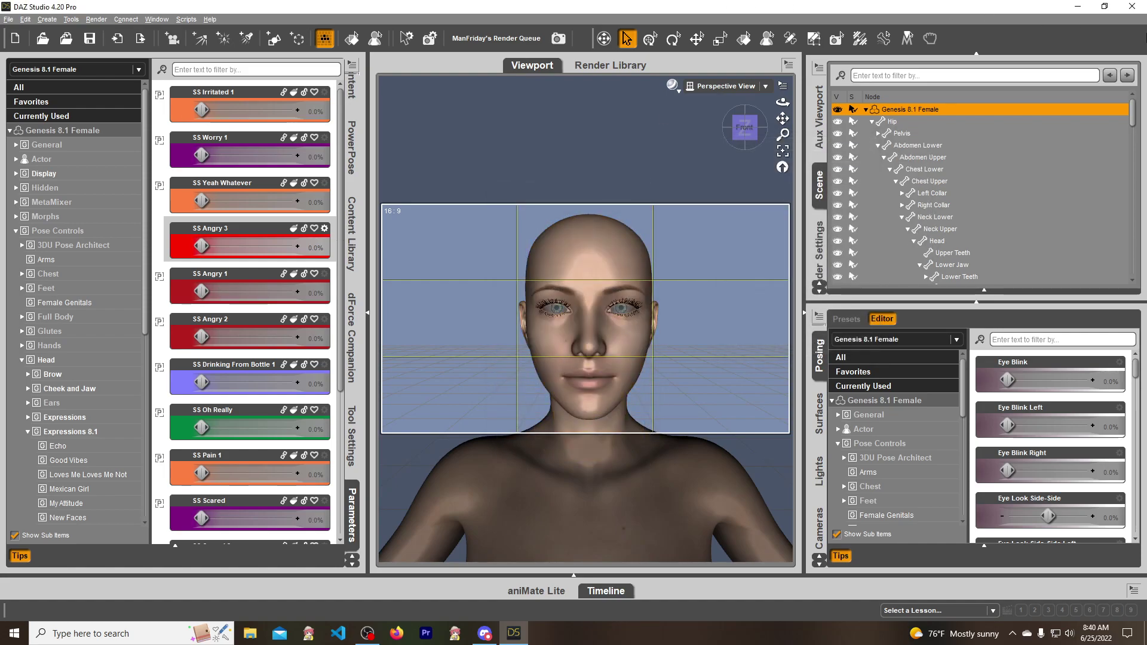
Minimize DAZ Studio, open the desktop folder My created Assets, and look inside data > Sacred Sage.
left_click(1081, 6)
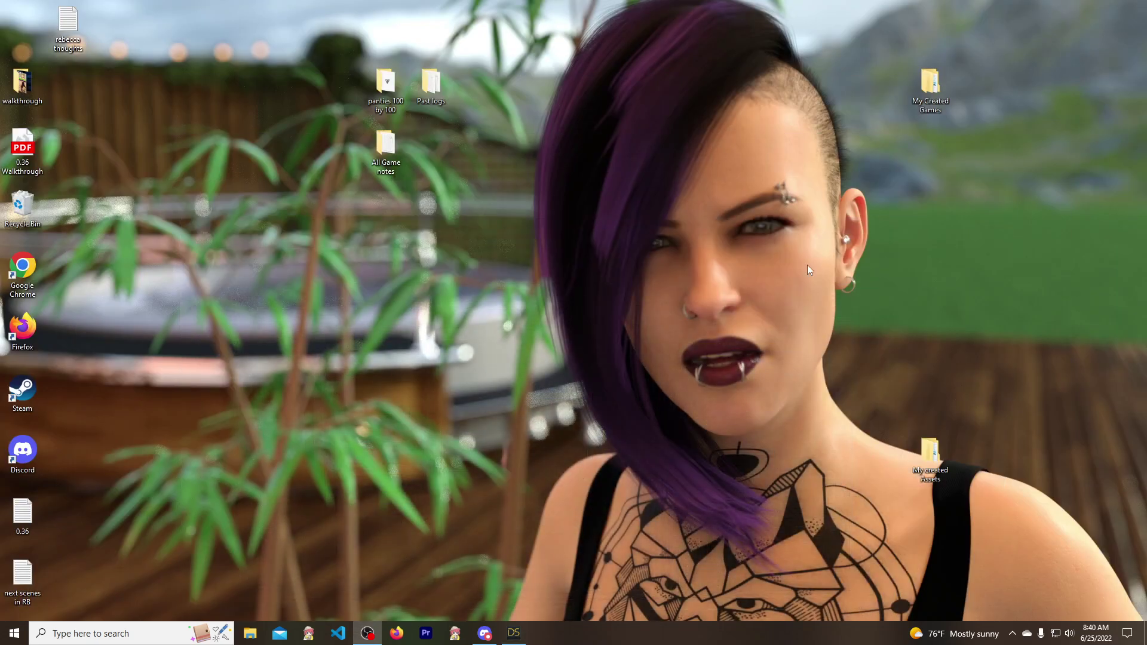
double_click(935, 472)
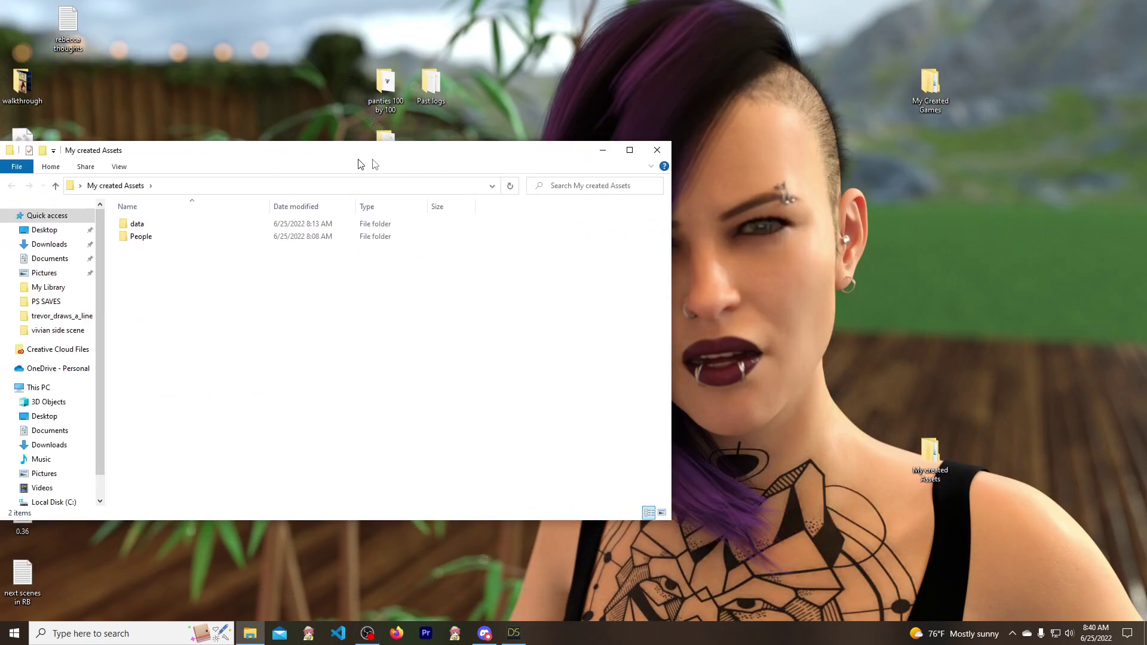
left_click_drag(371, 149, 650, 136)
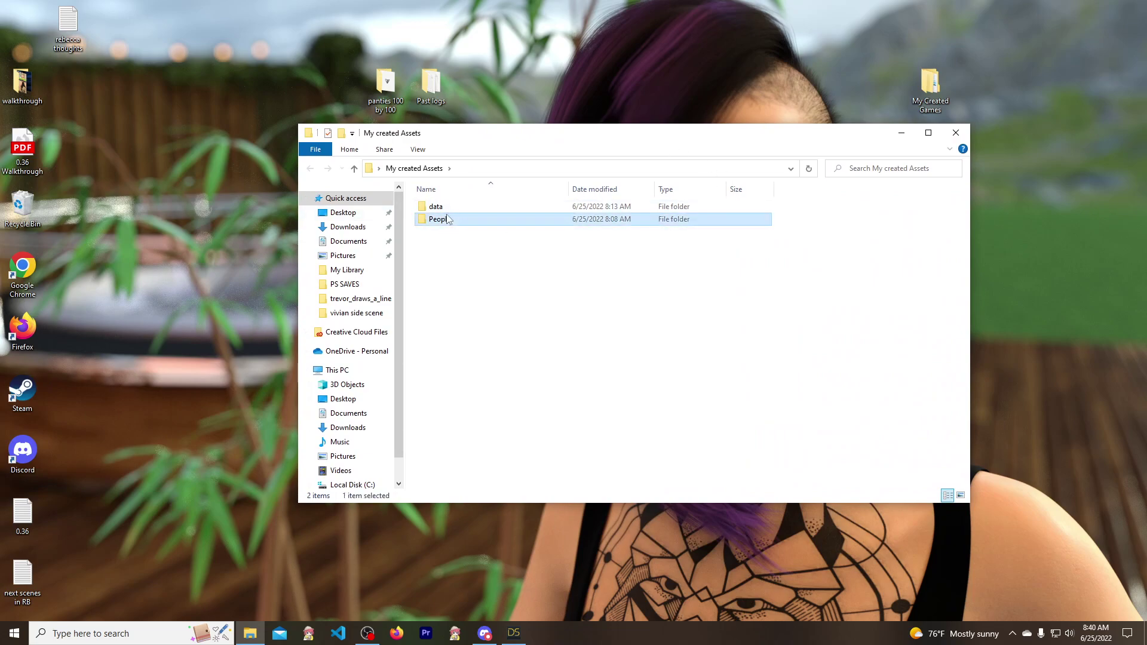
double_click(445, 210)
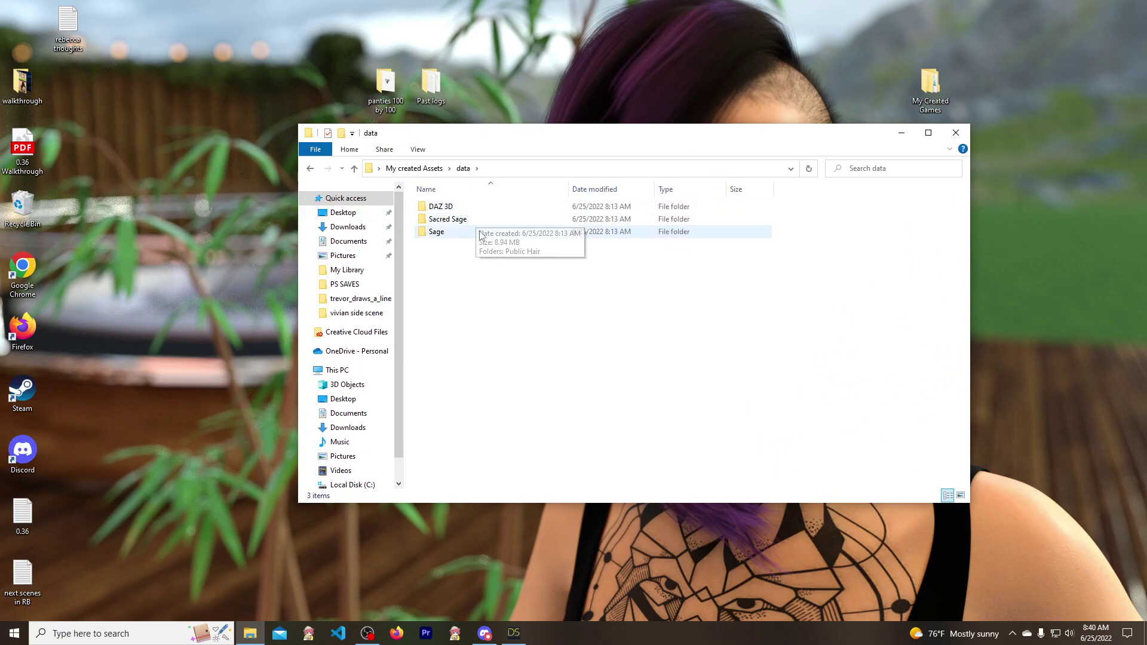
double_click(468, 222)
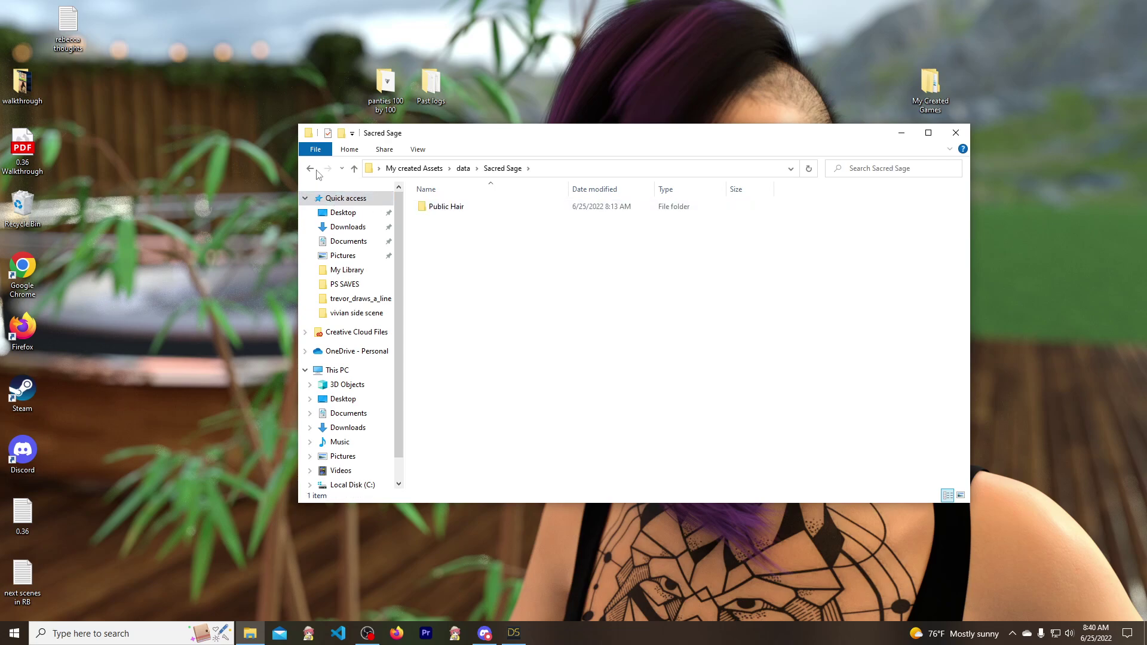
Browse data > DAZ 3D > Genesis 8 > Female 8_1 > Morphs > Sacred Sage > SS Expression Collection to inspect the morph files.
left_click(310, 168)
double_click(450, 208)
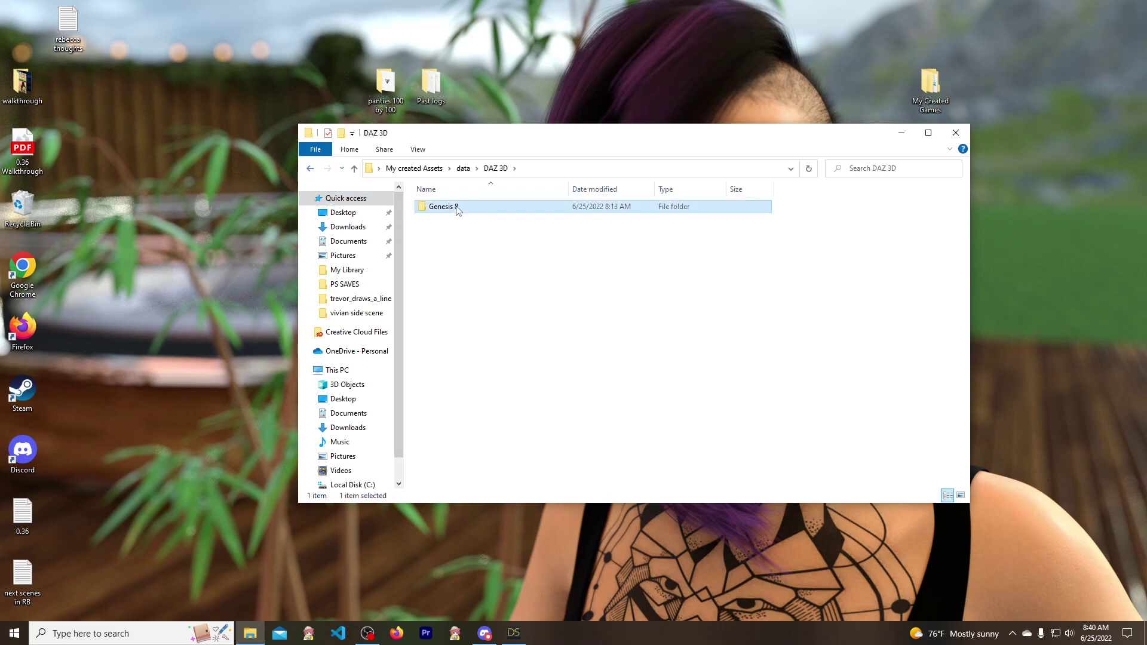
double_click(454, 207)
double_click(463, 209)
double_click(472, 210)
double_click(472, 209)
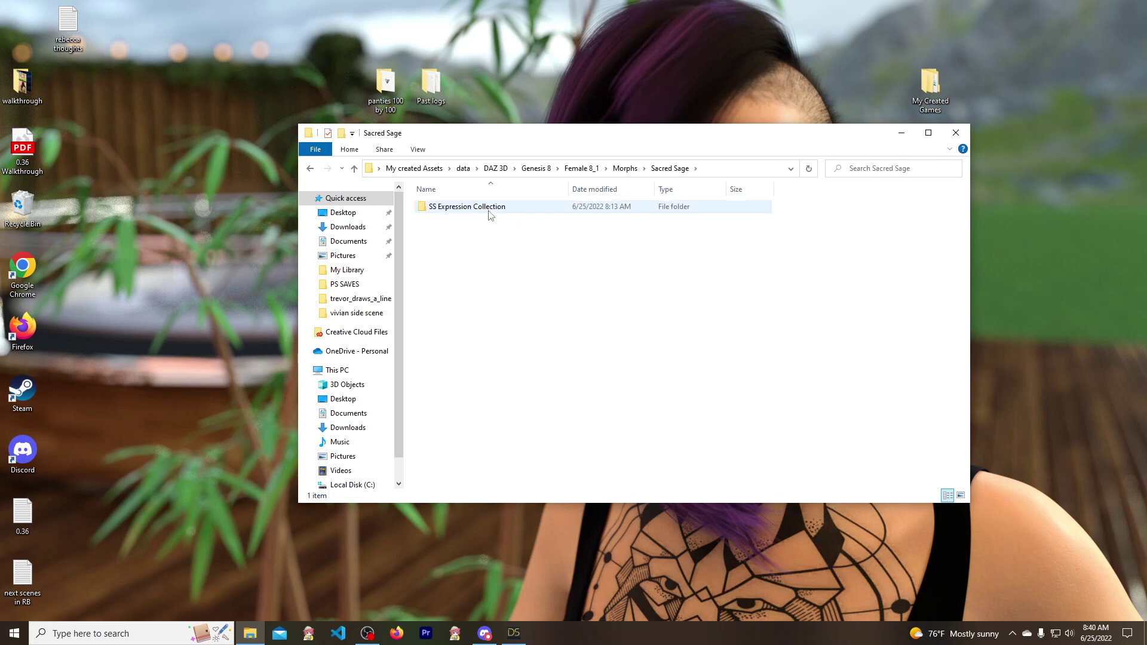
double_click(487, 208)
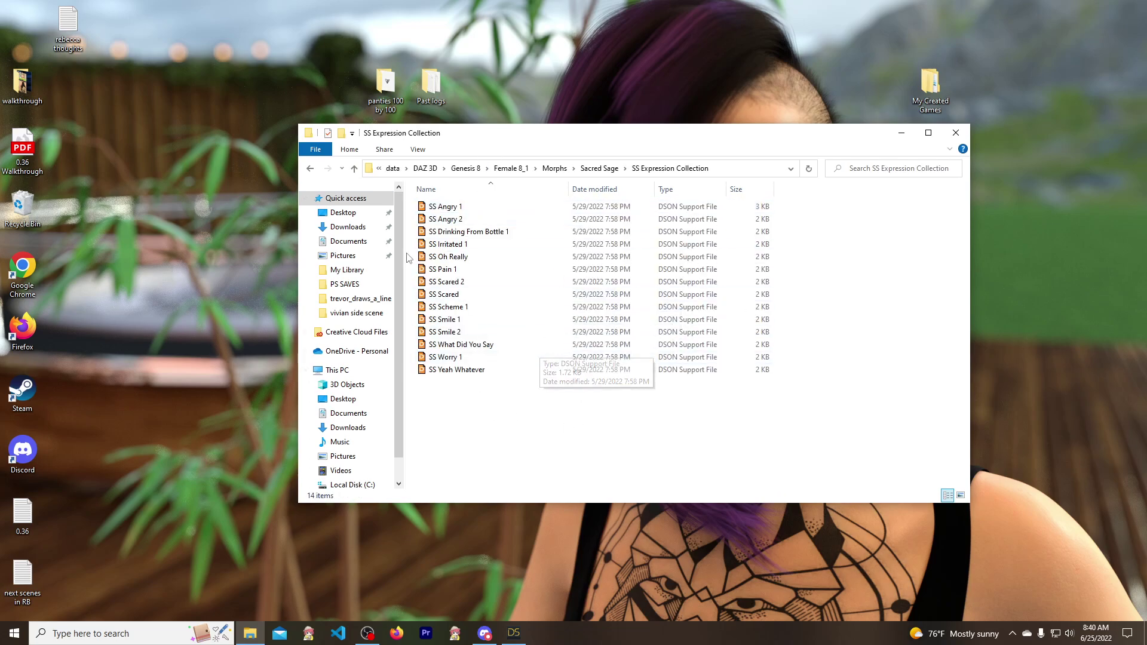
Return to the My created Assets folder and create a new folder named Contents in it.
left_click(310, 169)
left_click(310, 169)
left_click(309, 168)
left_click(309, 168)
left_click(309, 169)
left_click(310, 168)
left_click(308, 168)
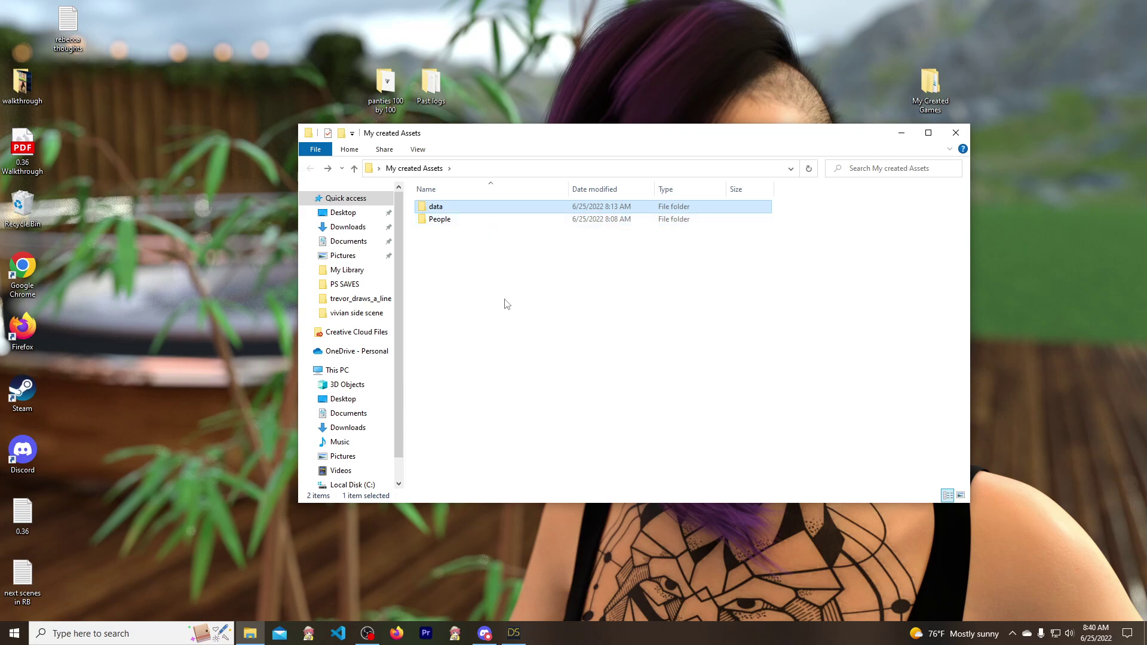
right_click(591, 344)
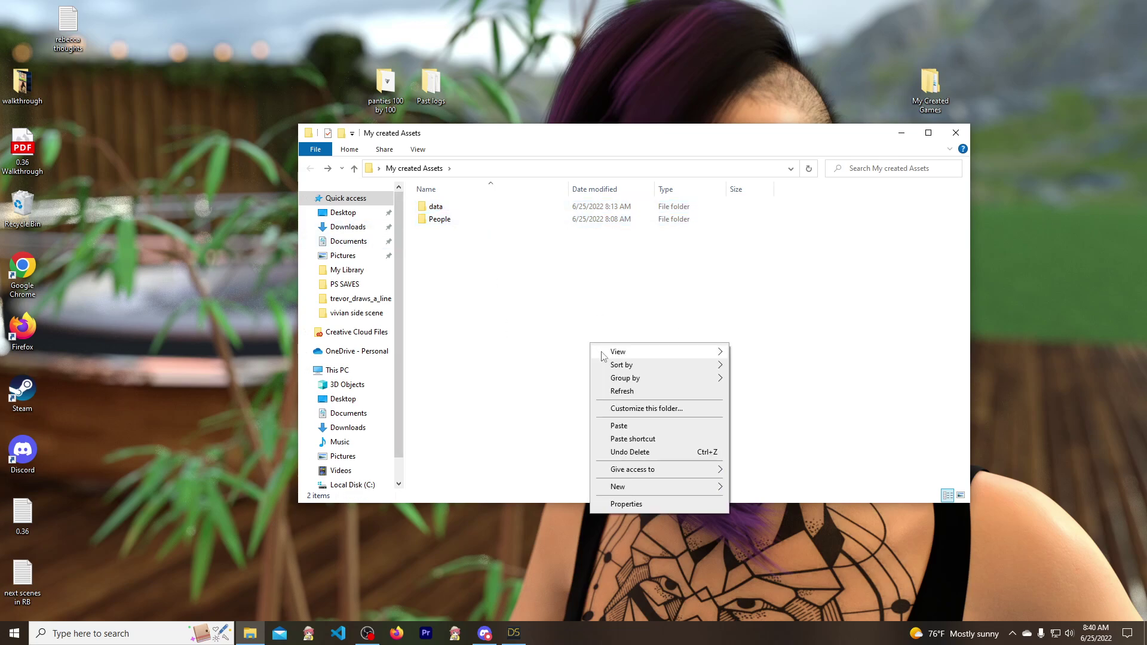
mouse_move(713, 488)
left_click(757, 489)
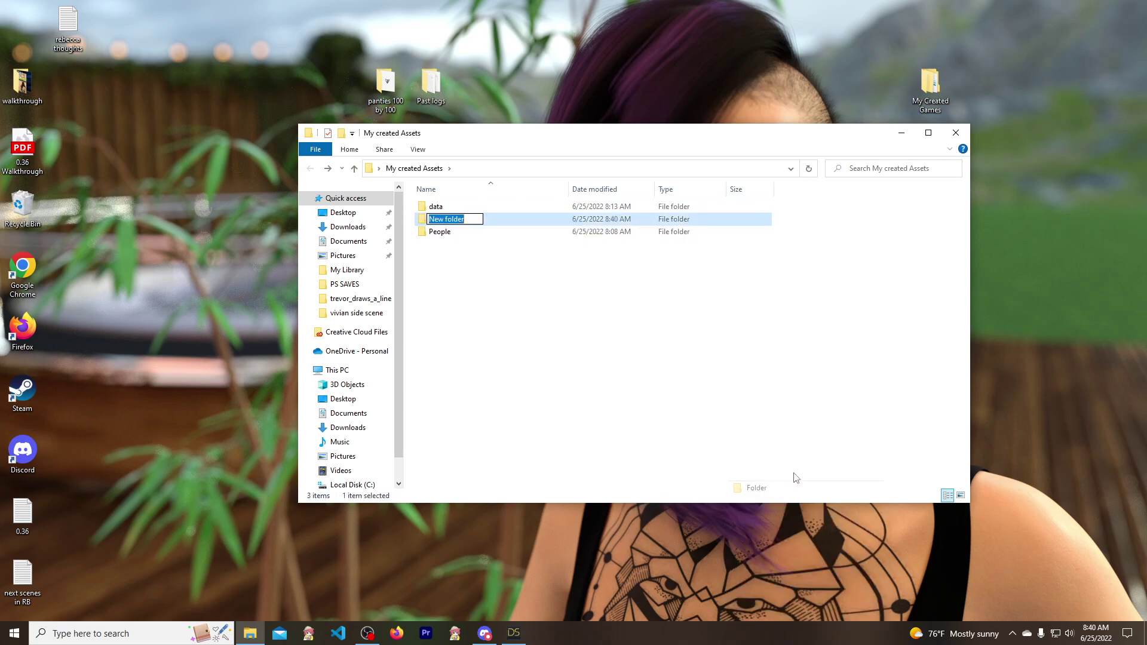
type("Contents")
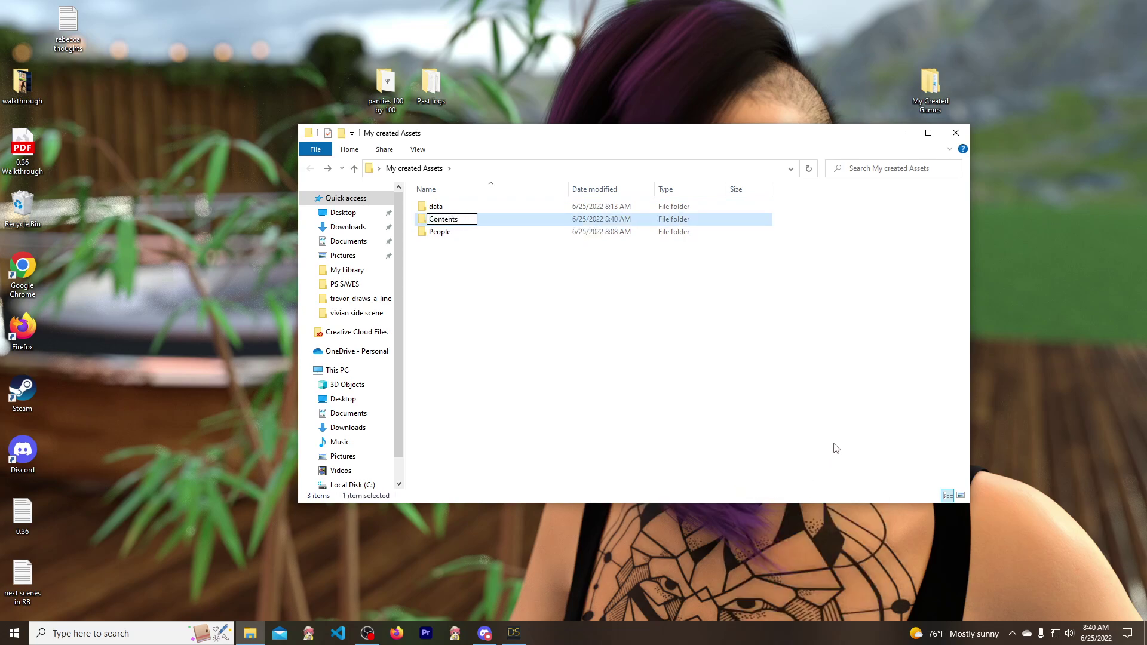
key("Return")
Copy the data and People folders into the Contents folder.
left_click(445, 210)
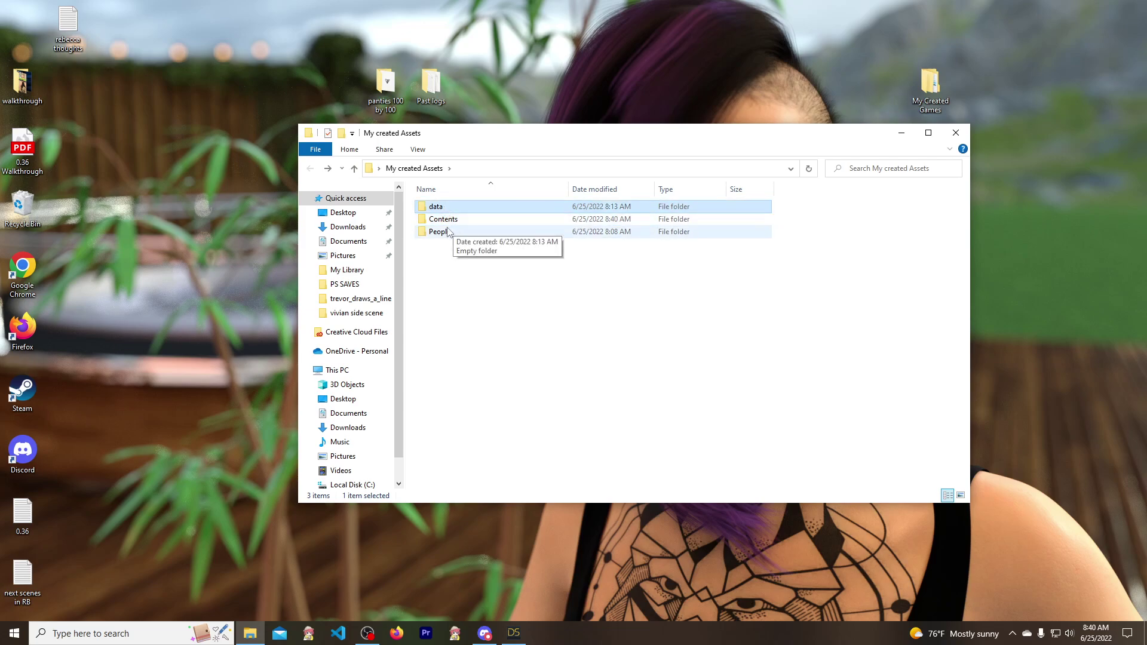
left_click(450, 235, "ctrl")
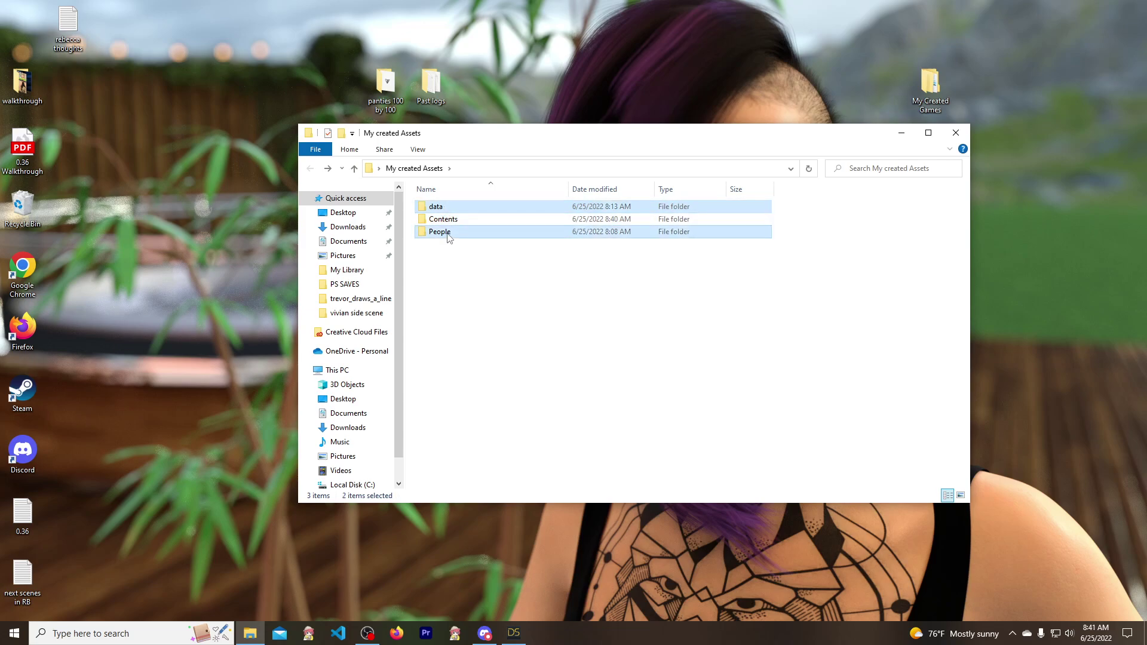
double_click(448, 219)
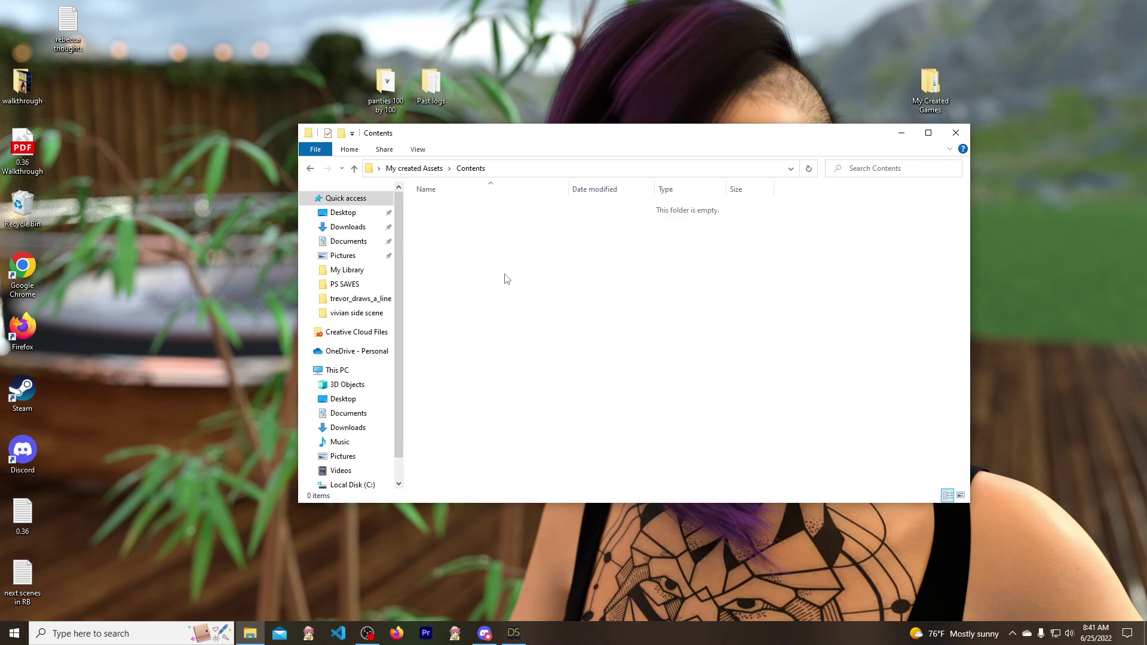
key("ctrl+v")
Go back to My created Assets and compress the Contents folder into a zip archive, keeping the name Contents.
left_click(310, 168)
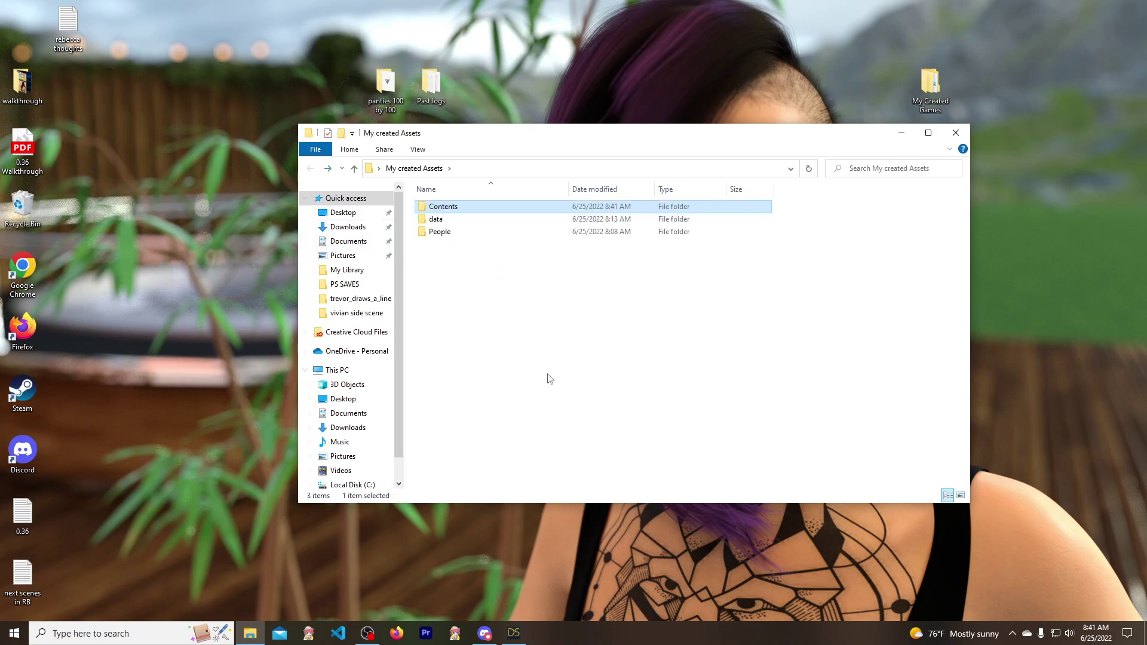
left_click(448, 208)
right_click(449, 208)
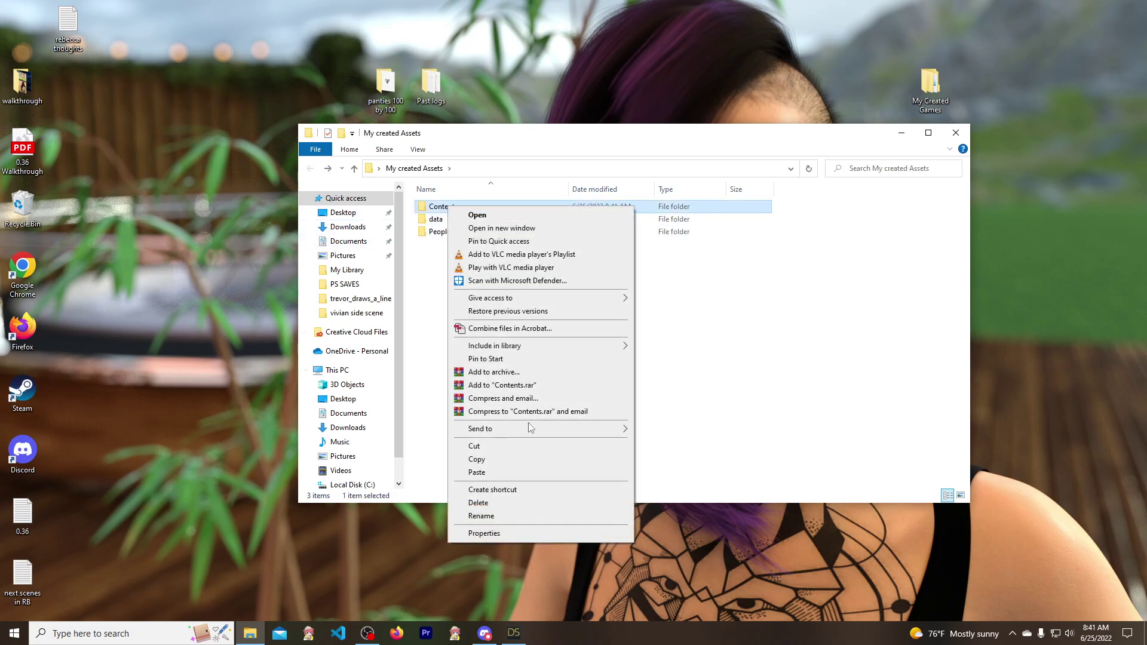
mouse_move(528, 428)
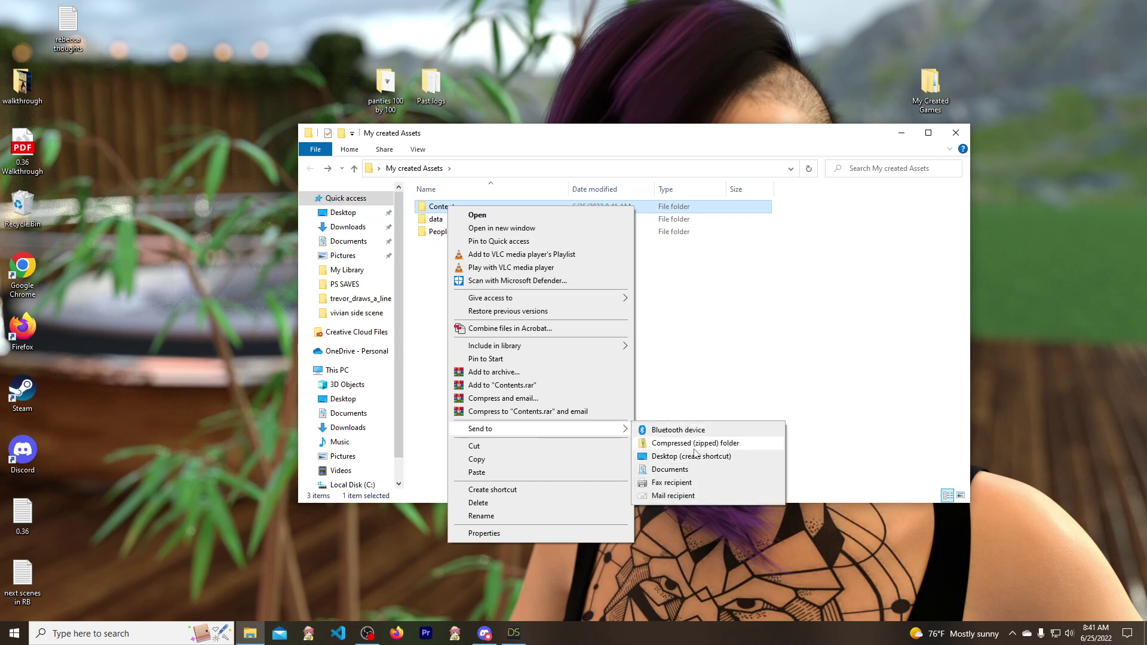
left_click(669, 443)
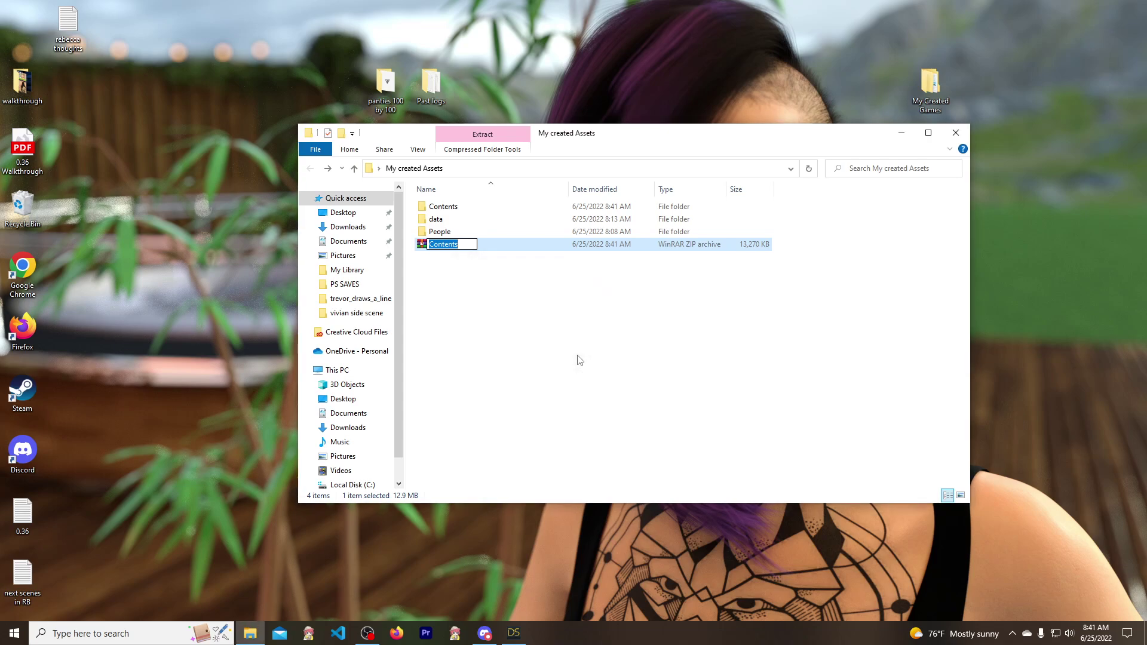
left_click(513, 324)
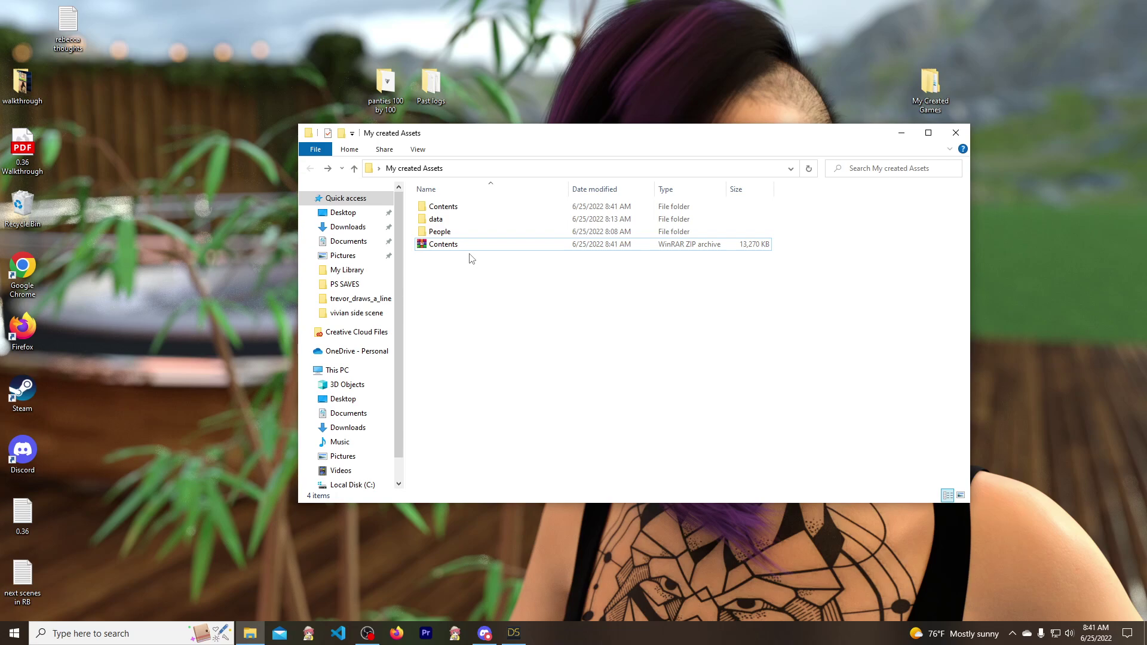
Switch back to DAZ Studio.
left_click(515, 635)
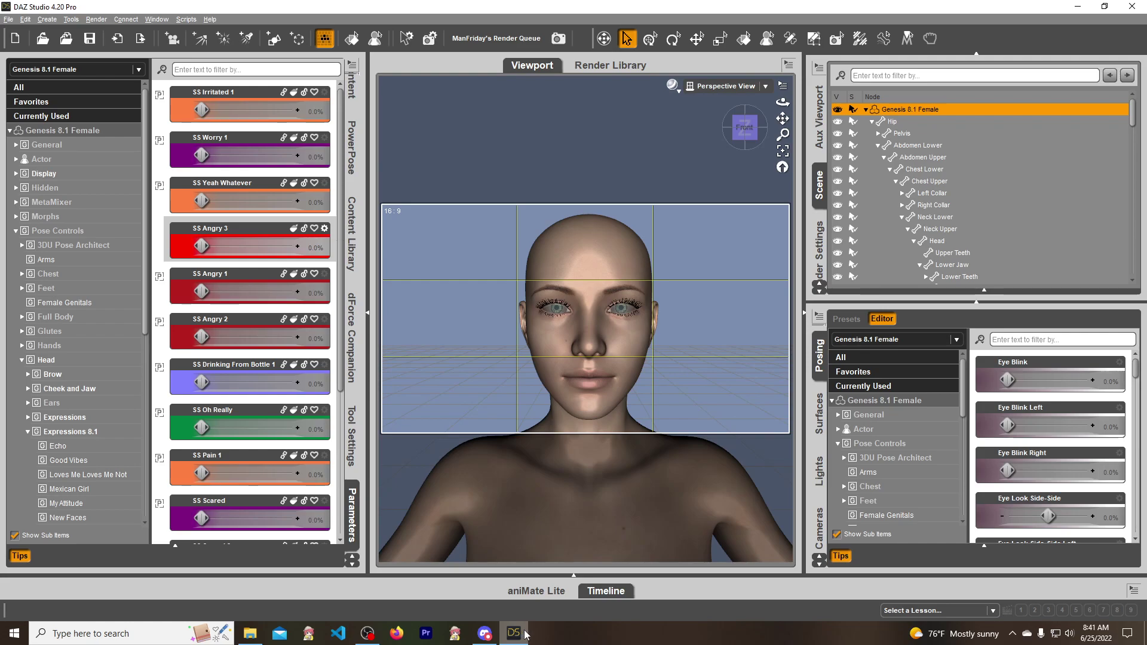
scroll(1051, 446, "down", 1)
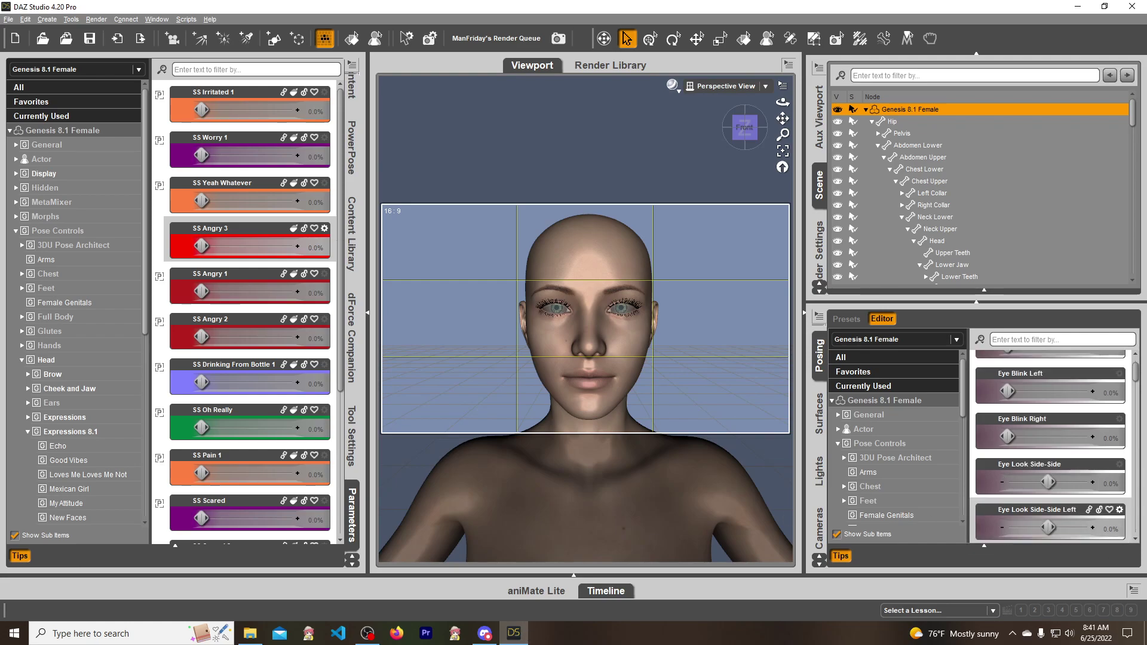